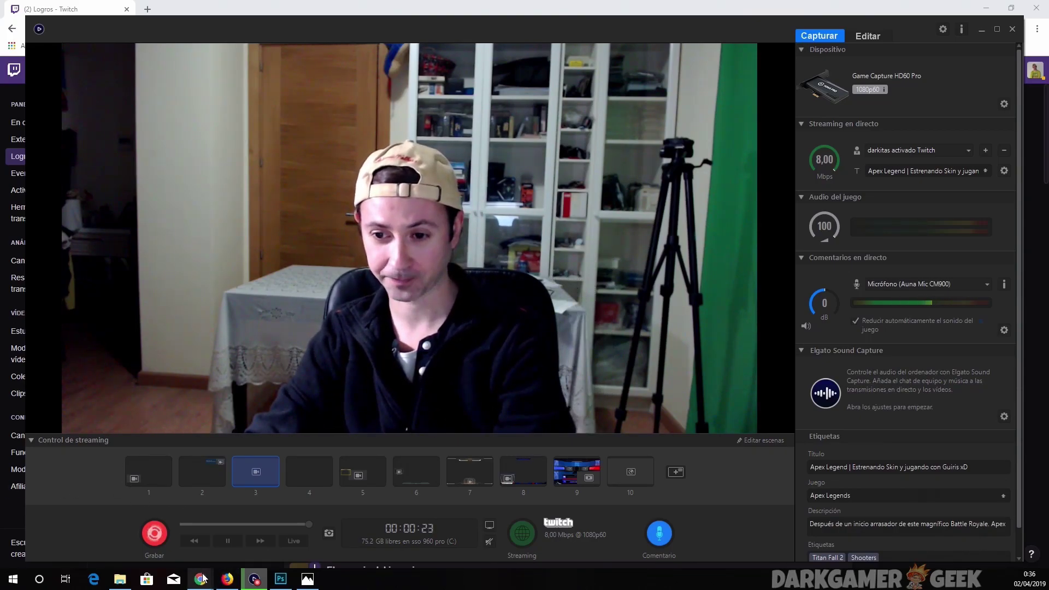
Switch from the capture software to the Twitch achievements window in Chrome and review the Hazte afiliado requirements.
{"action": "mouse_move", "coordinate": [201, 578]}
{"action": "left_click", "coordinate": [260, 540]}
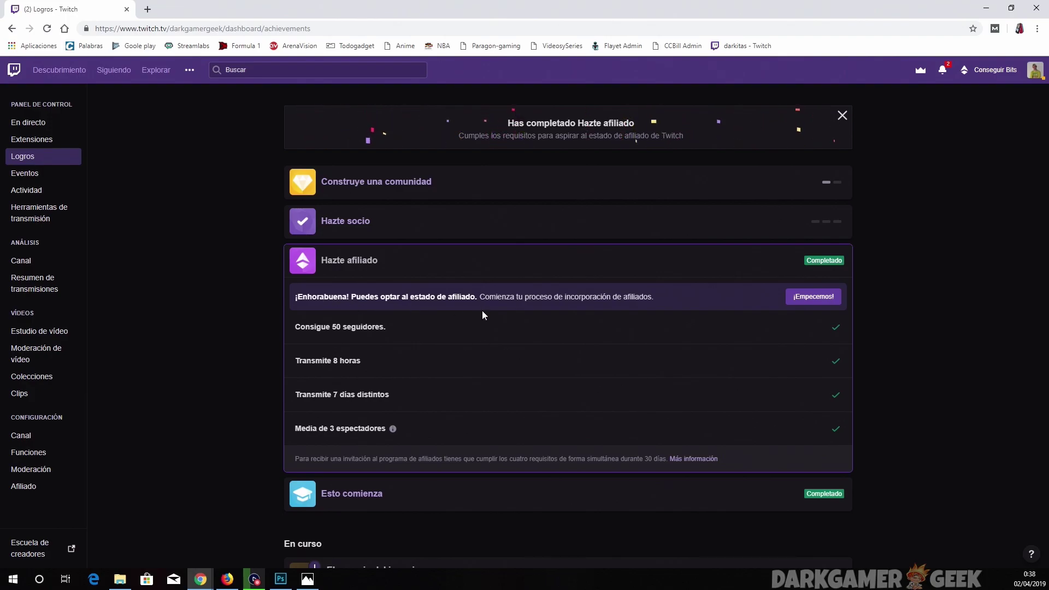
{"action": "left_click", "coordinate": [254, 579]}
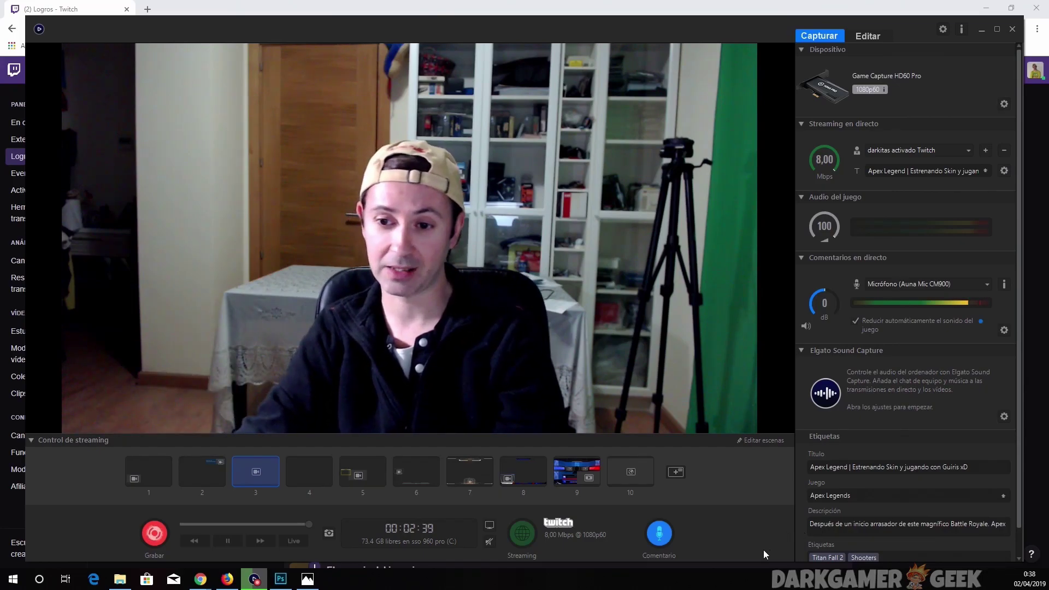
{"action": "mouse_move", "coordinate": [201, 579]}
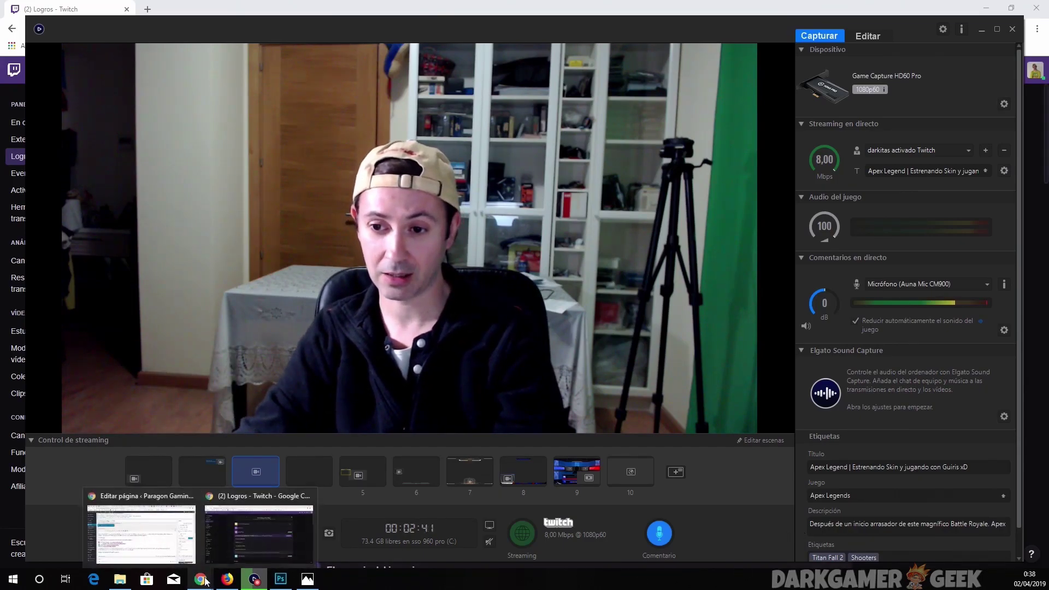
{"action": "left_click", "coordinate": [242, 553]}
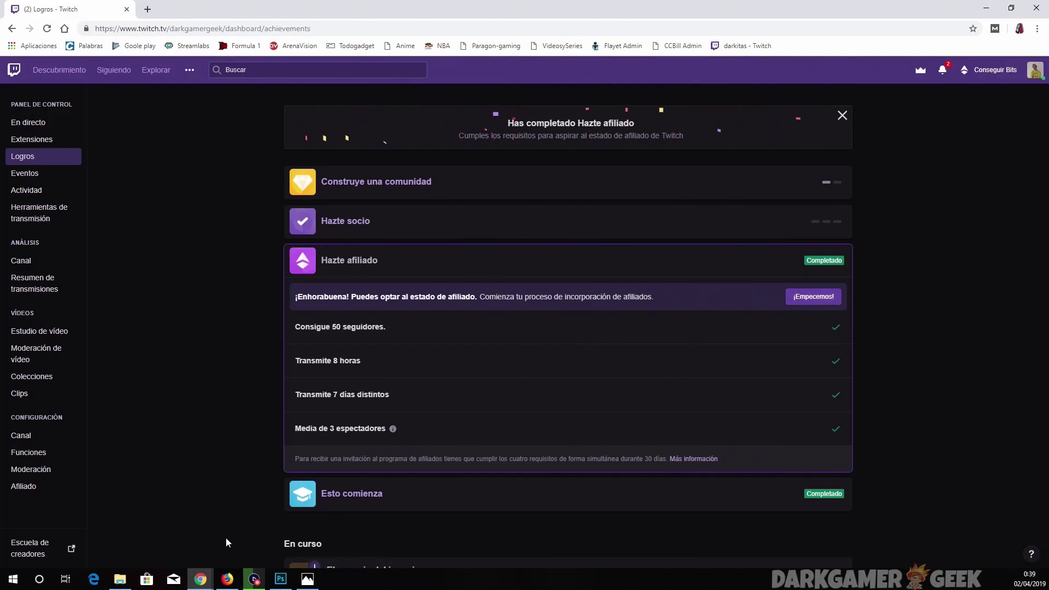
View the logros.jpg achievements image in Photos, and return to the Twitch achievements window in Chrome.
{"action": "left_click", "coordinate": [250, 578]}
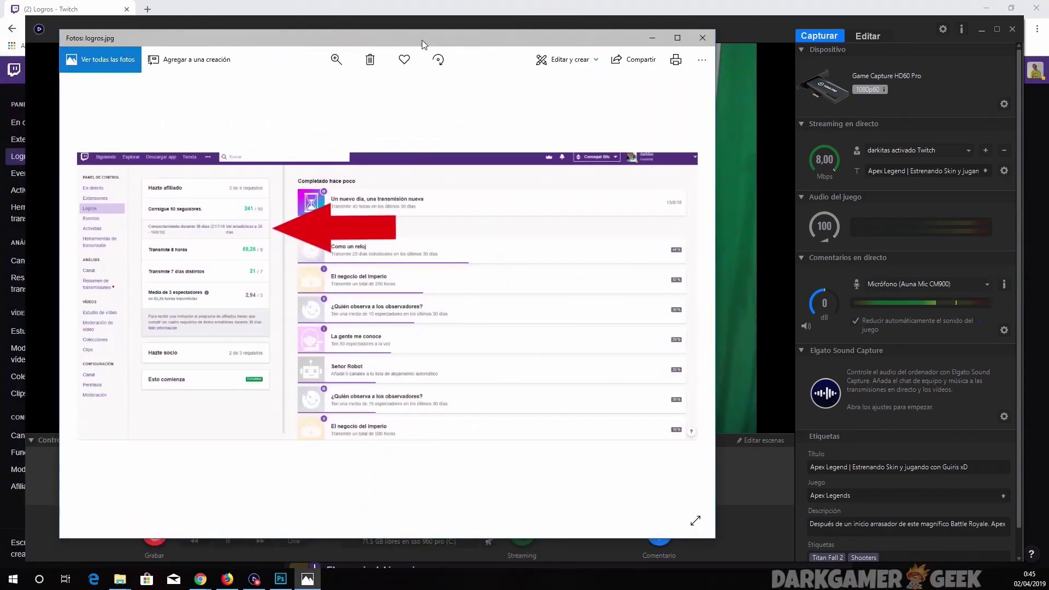
{"action": "double_click", "coordinate": [192, 39]}
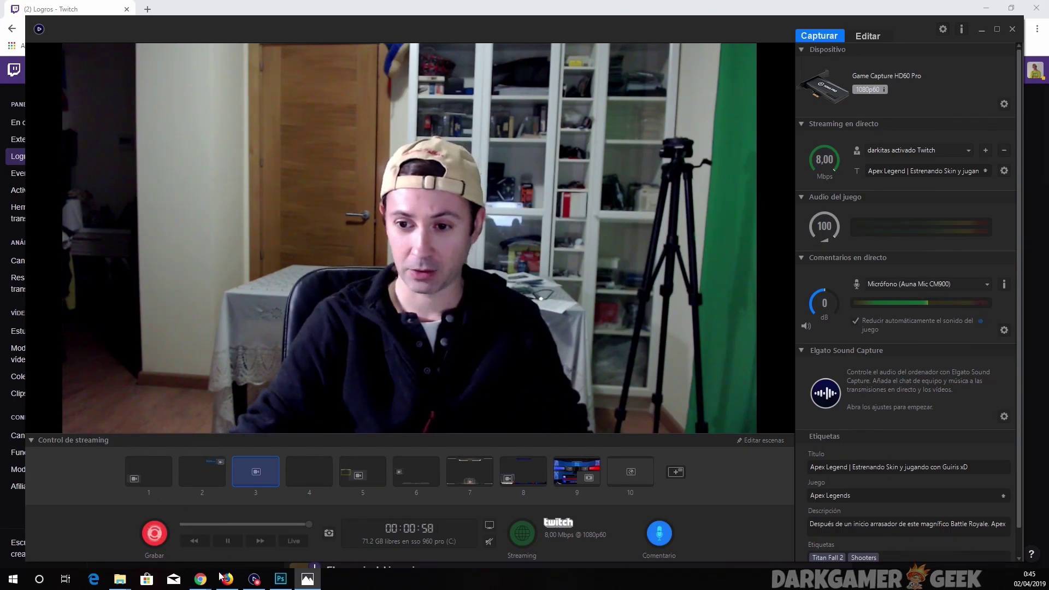
{"action": "mouse_move", "coordinate": [200, 579]}
{"action": "left_click", "coordinate": [261, 539]}
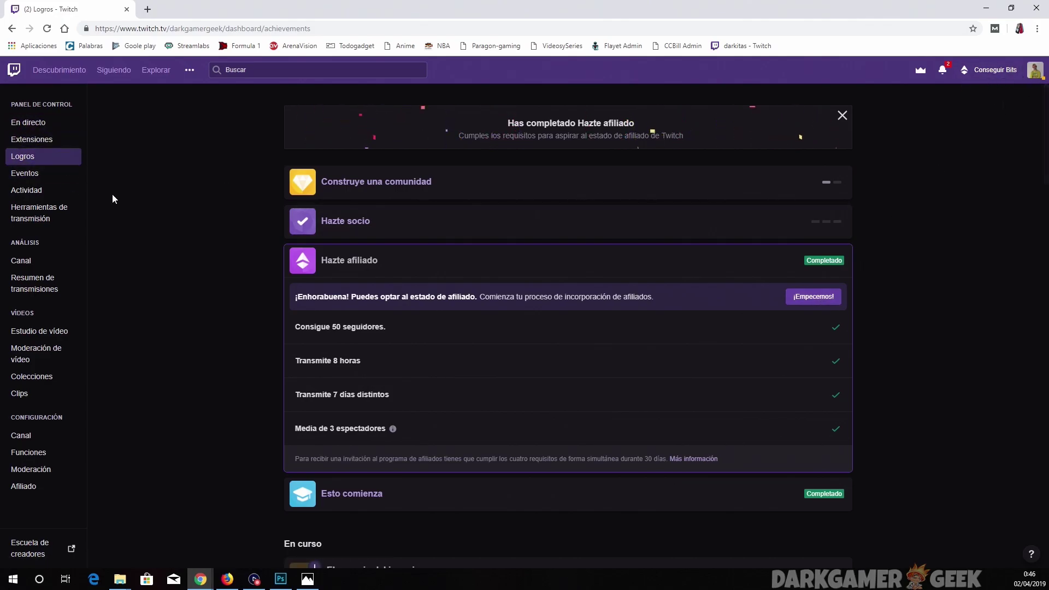
Go through the video studio to the Logros page and expand the Hazte afiliado achievement.
{"action": "left_click", "coordinate": [1035, 71]}
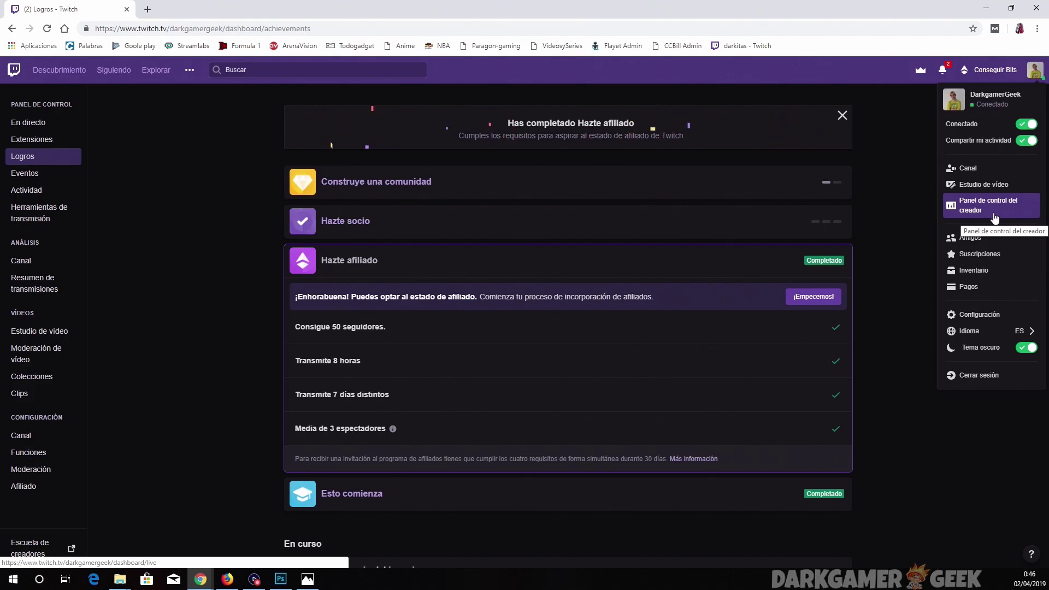
{"action": "left_click", "coordinate": [978, 188]}
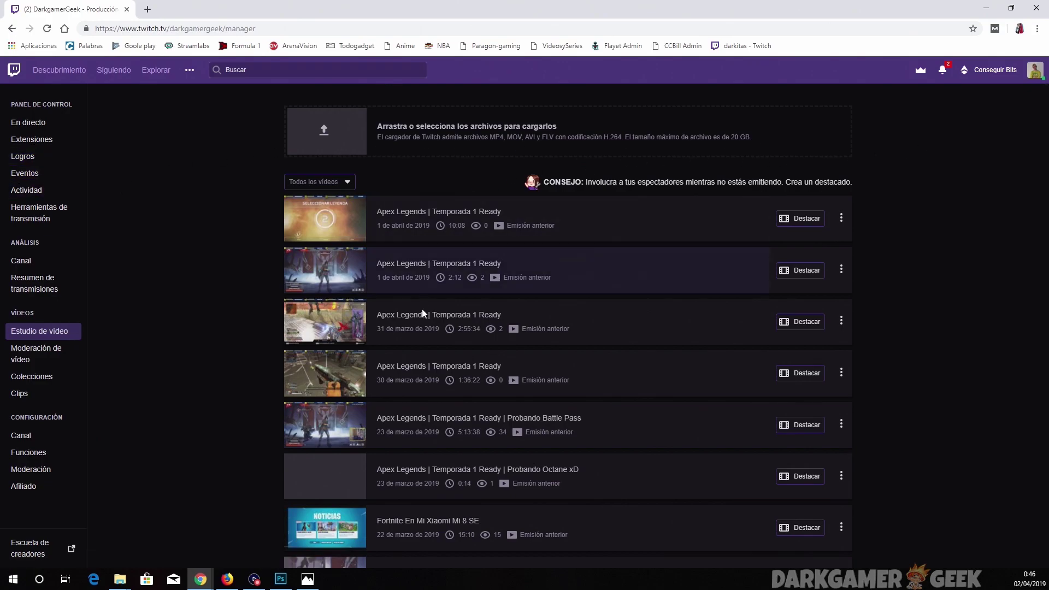
{"action": "left_click", "coordinate": [44, 164]}
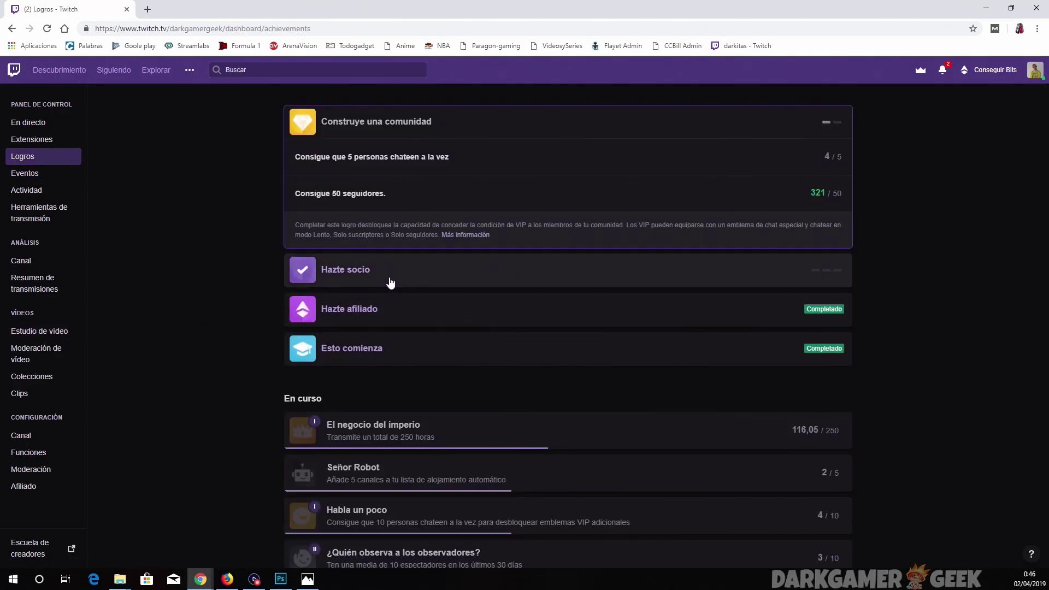
{"action": "left_click", "coordinate": [336, 316]}
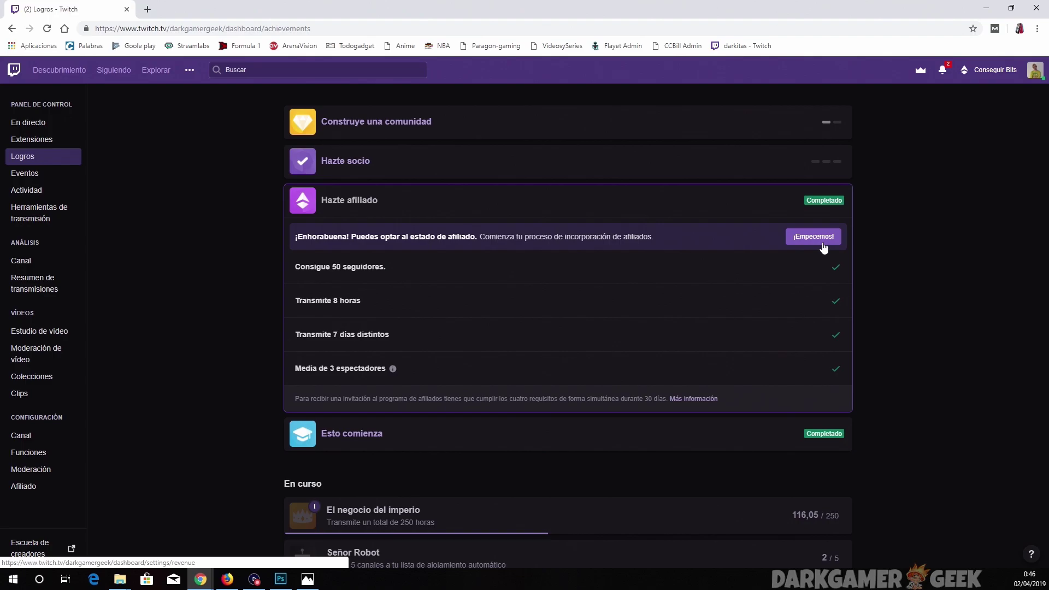
Start the affiliate onboarding (Incorporación de afiliado) and choose to activate two-step authentication.
{"action": "left_click", "coordinate": [813, 236]}
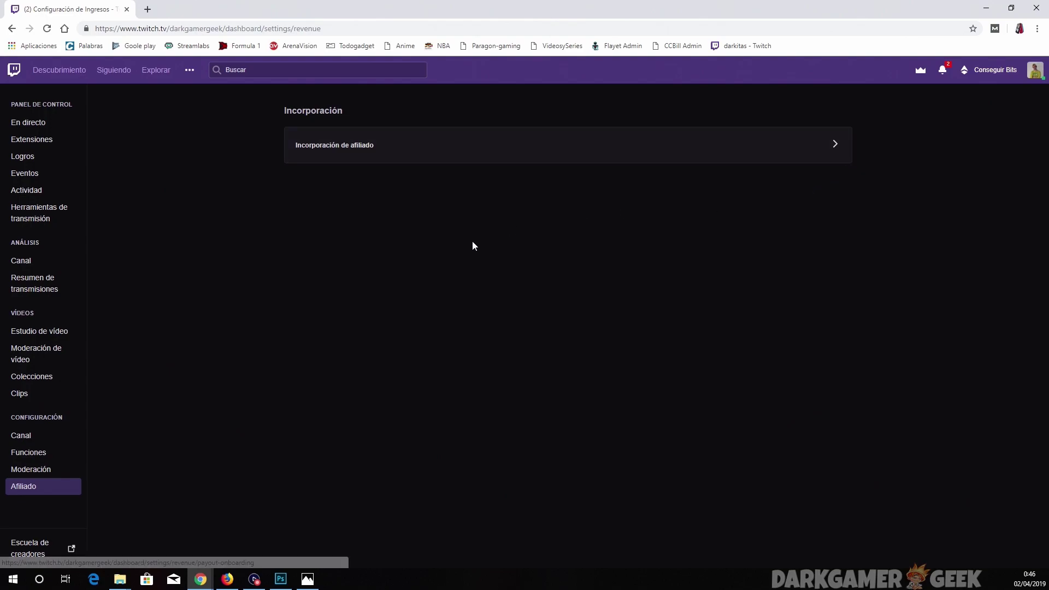
{"action": "left_click", "coordinate": [836, 145]}
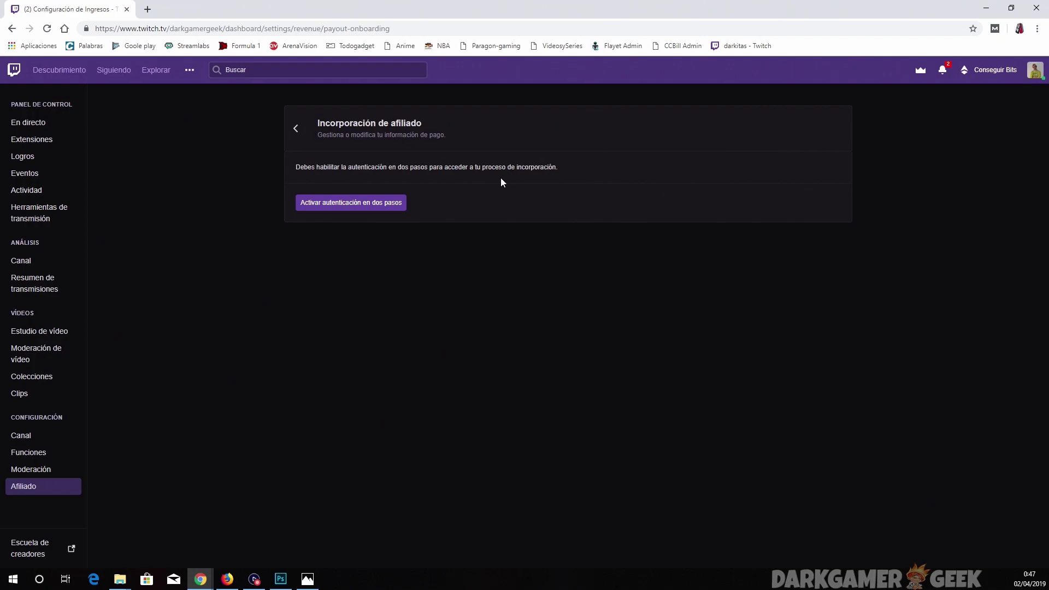
{"action": "left_click", "coordinate": [354, 204]}
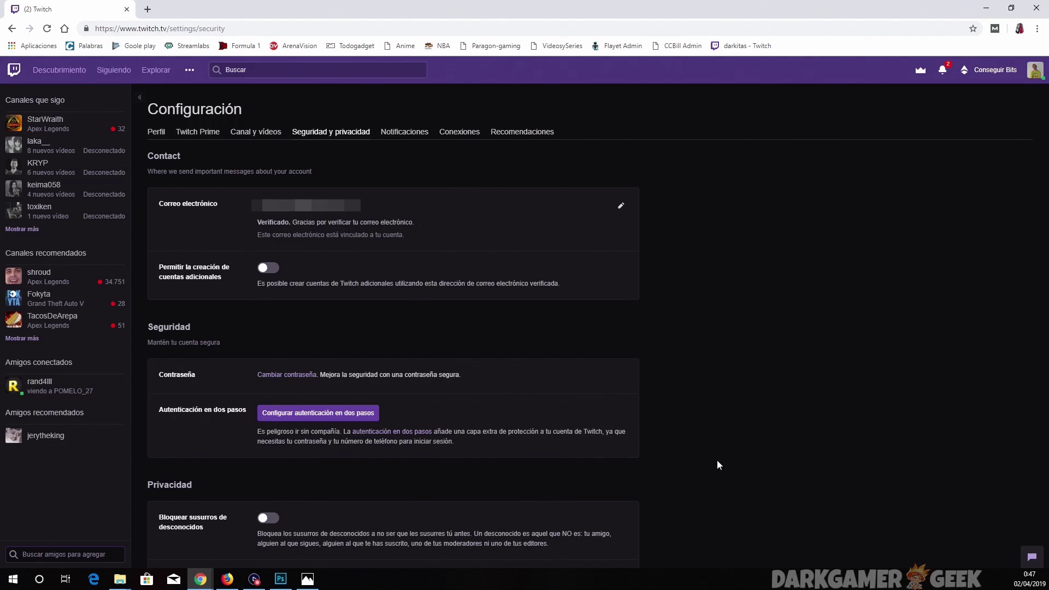
Start the two-step authentication setup from the security settings and authorize it with the account password.
{"action": "scroll", "coordinate": [521, 322], "scroll_direction": "down", "scroll_amount": 3}
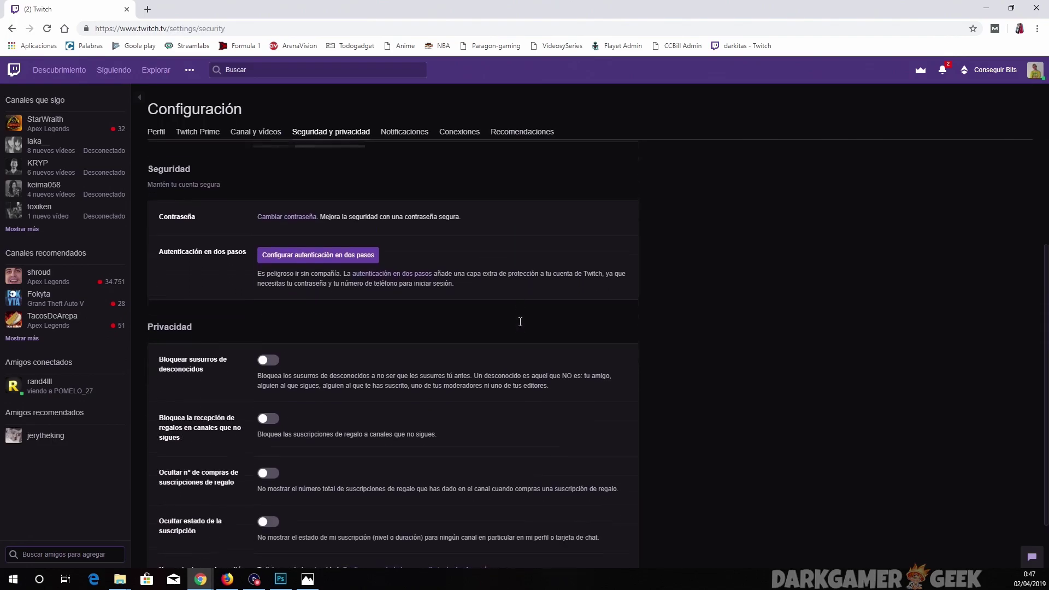
{"action": "scroll", "coordinate": [519, 326], "scroll_direction": "down", "scroll_amount": 1}
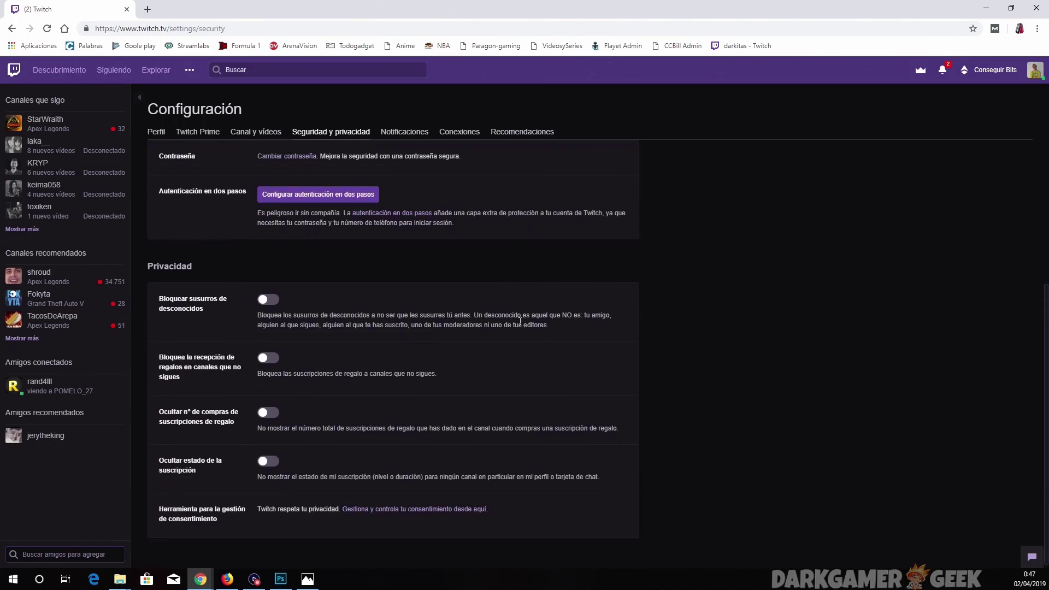
{"action": "scroll", "coordinate": [385, 302], "scroll_direction": "up", "scroll_amount": 4}
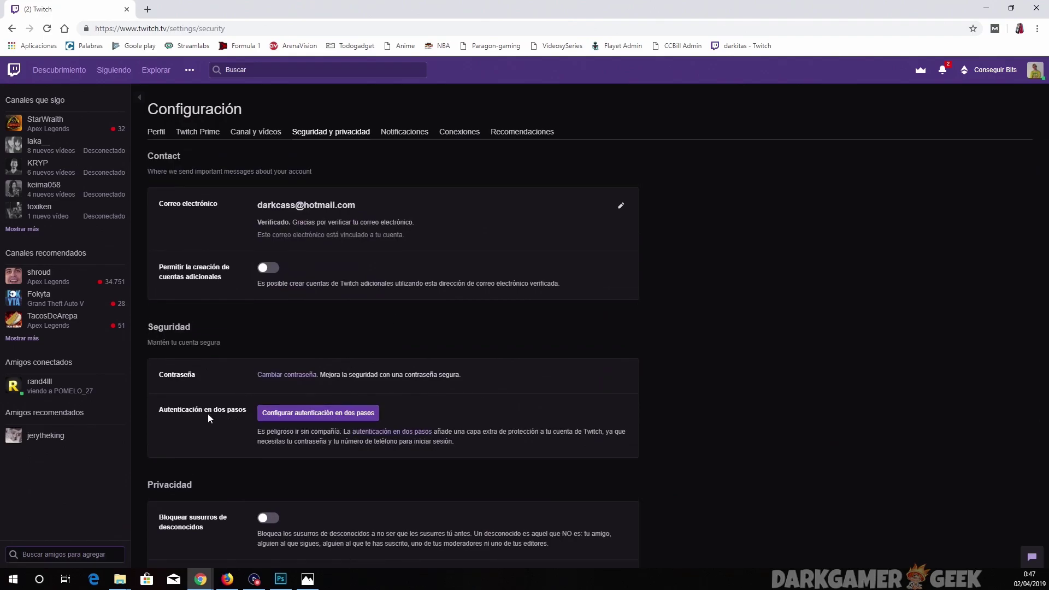
{"action": "scroll", "coordinate": [333, 422], "scroll_direction": "down", "scroll_amount": 1}
{"action": "left_click", "coordinate": [332, 364]}
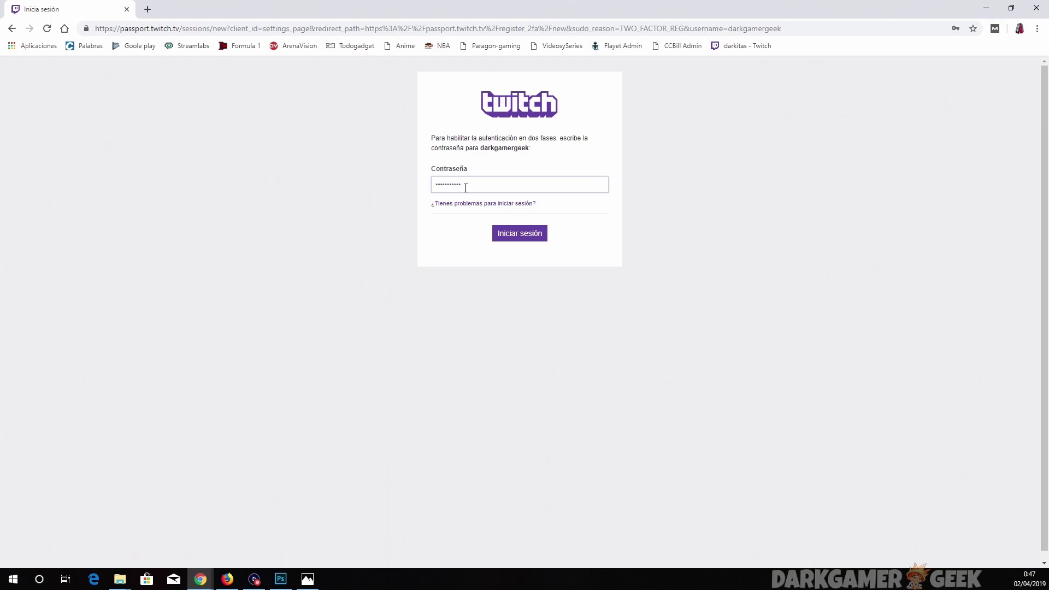
{"action": "key", "text": "Return"}
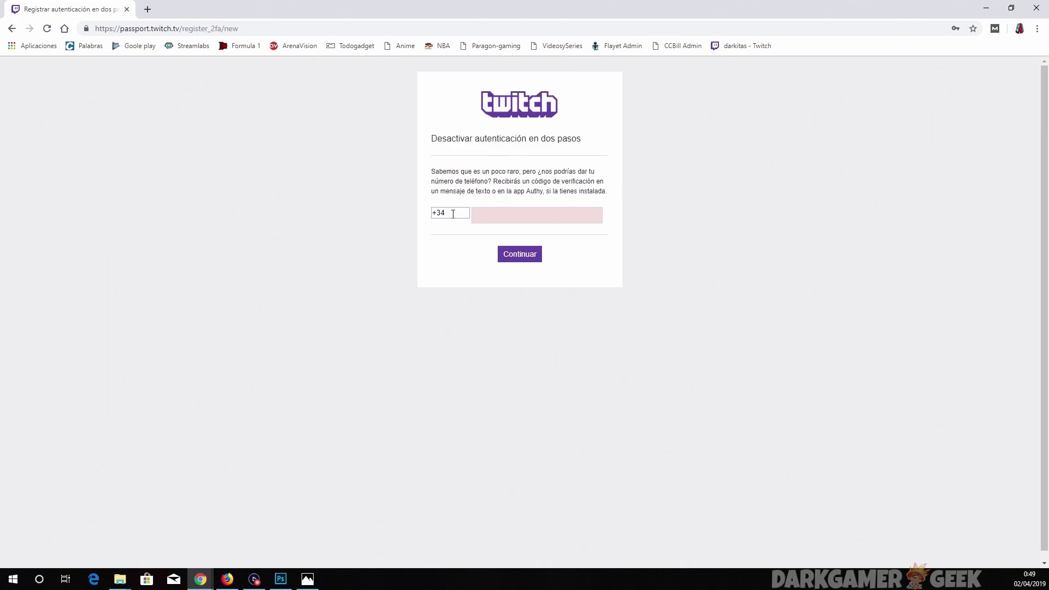
Set the country code to Spain (+34) and submit the phone number for two-step authentication.
{"action": "left_click", "coordinate": [453, 214]}
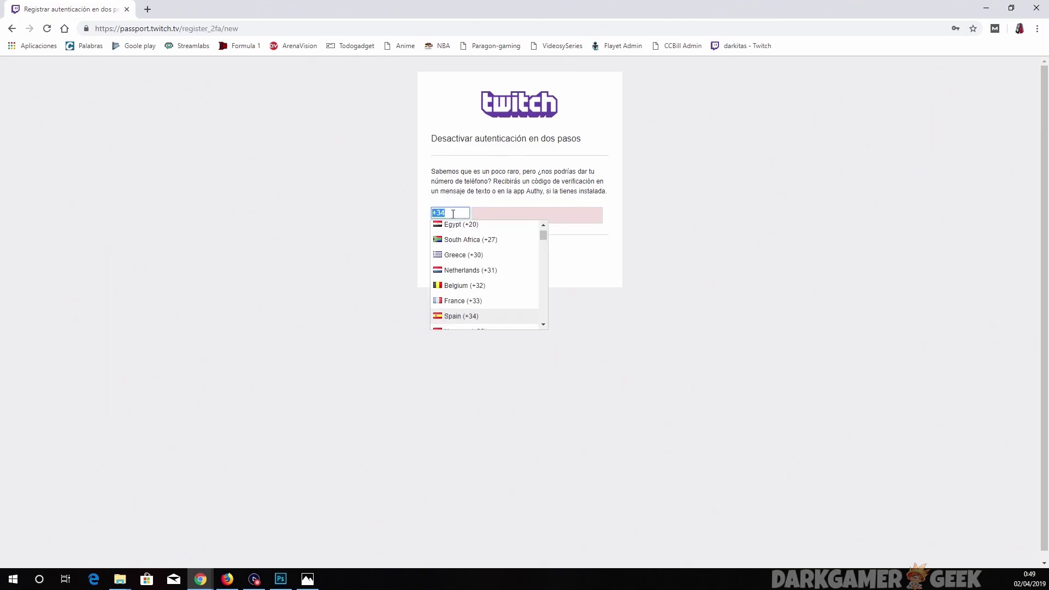
{"action": "left_click", "coordinate": [490, 317]}
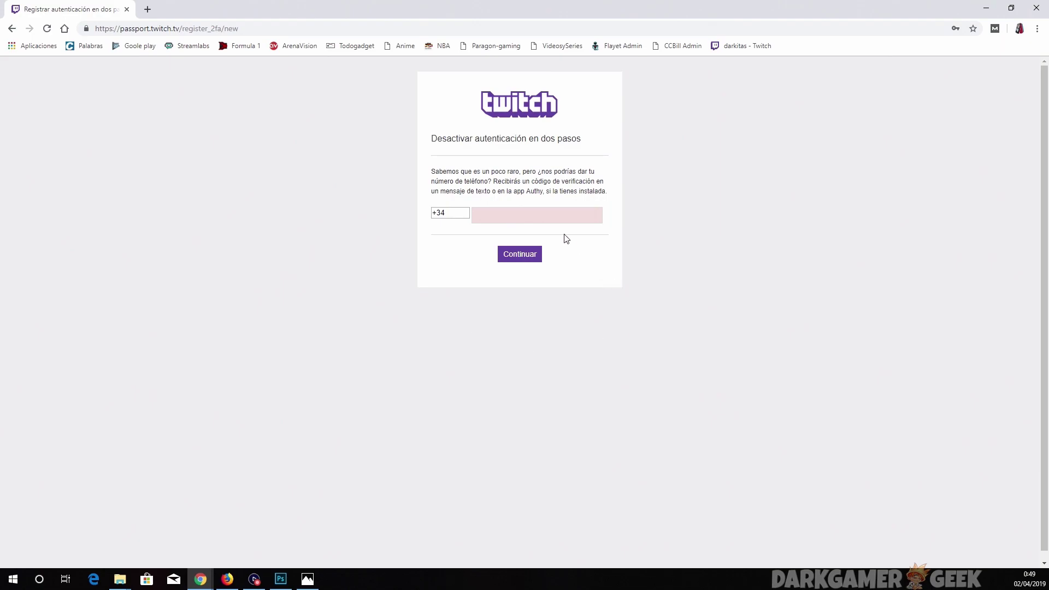
{"action": "key", "text": "Return"}
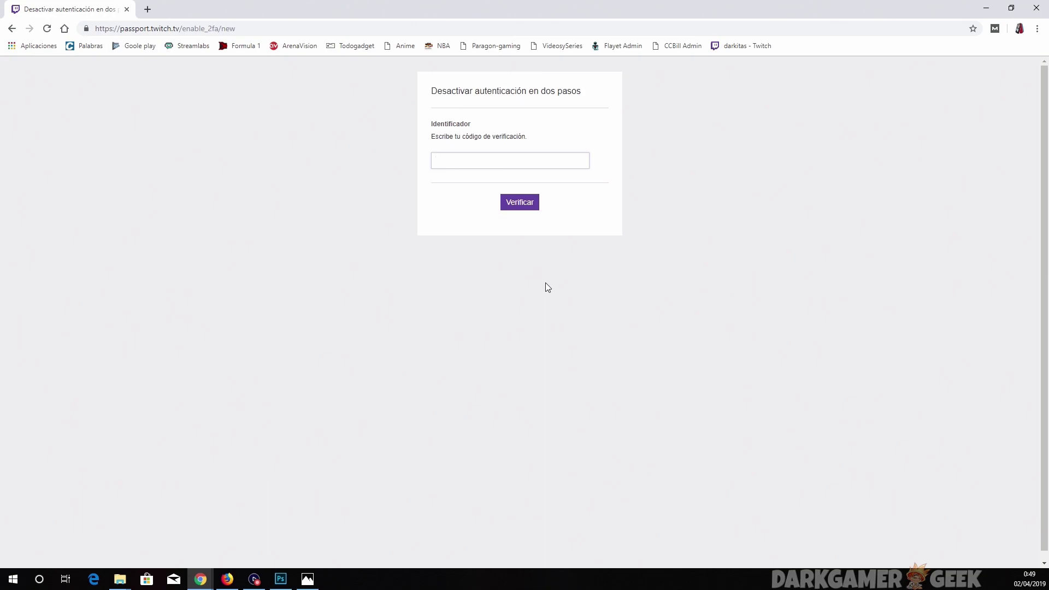
Paste the verification code, verify it, and finish the two-step authentication setup.
{"action": "key", "text": "ctrl+v"}
{"action": "left_click", "coordinate": [522, 206]}
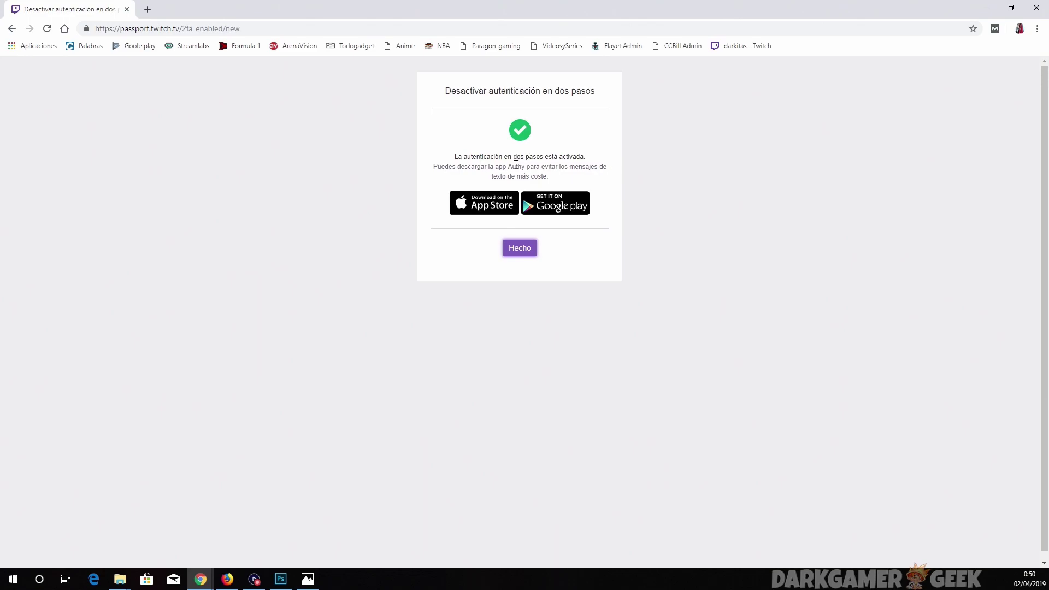
{"action": "left_click", "coordinate": [520, 249]}
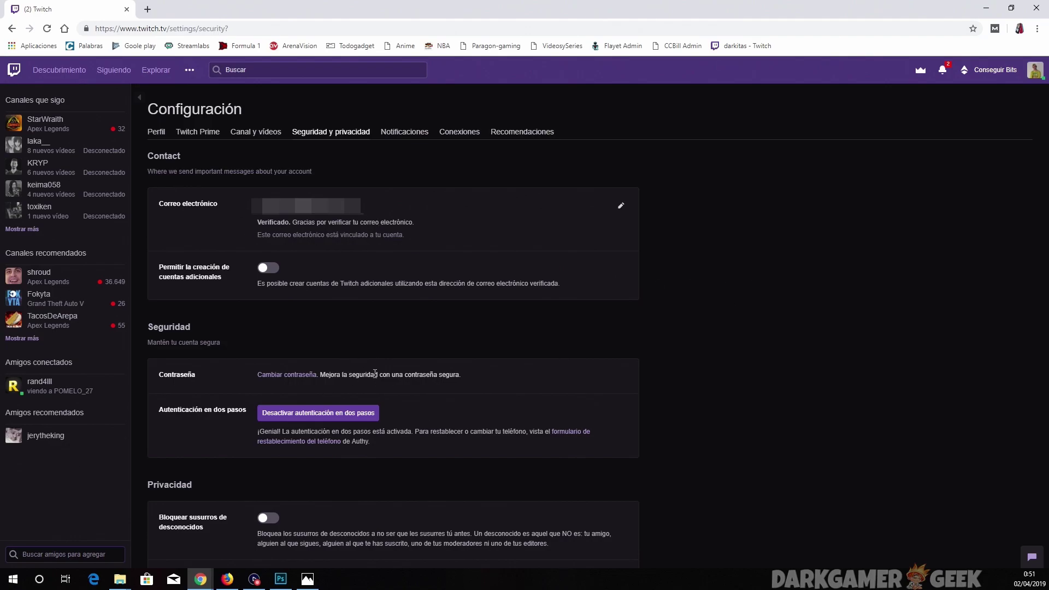
Return to the Logros page through the video studio and expand the Hazte afiliado achievement again.
{"action": "left_click", "coordinate": [1034, 71]}
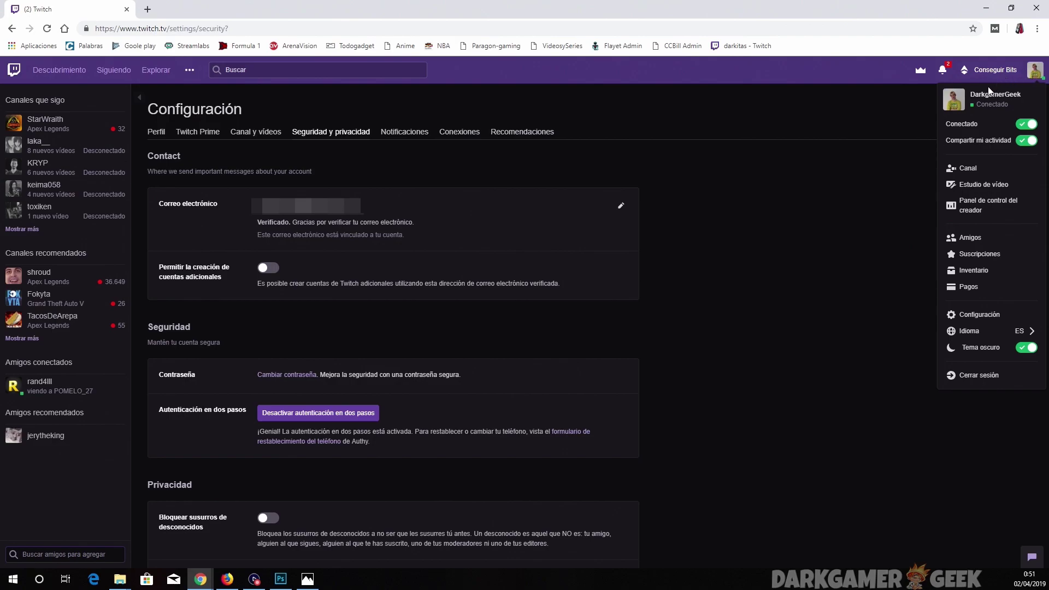
{"action": "left_click", "coordinate": [978, 187]}
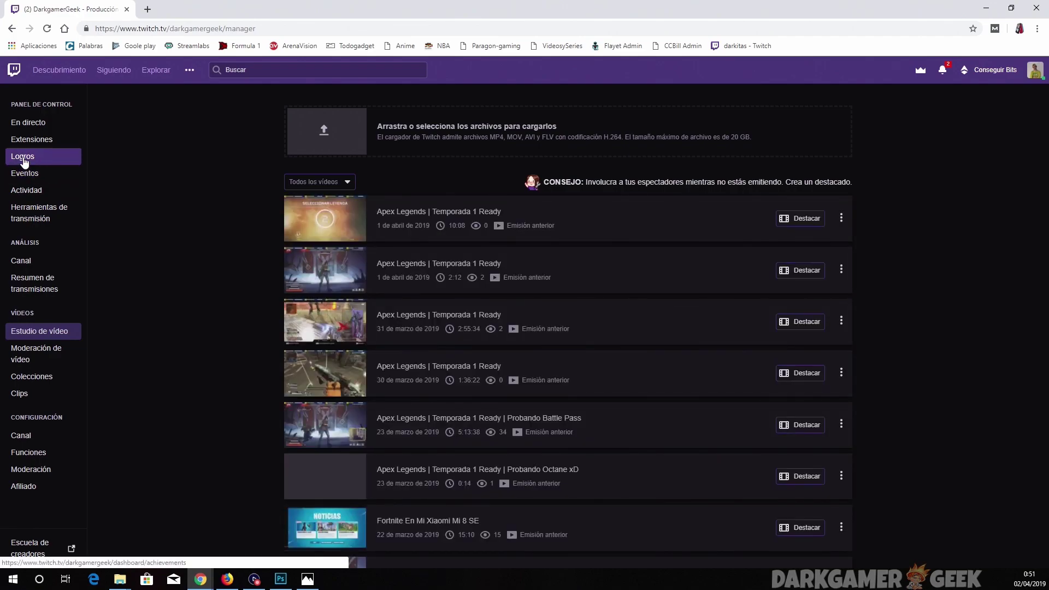
{"action": "left_click", "coordinate": [23, 158]}
{"action": "left_click", "coordinate": [359, 311]}
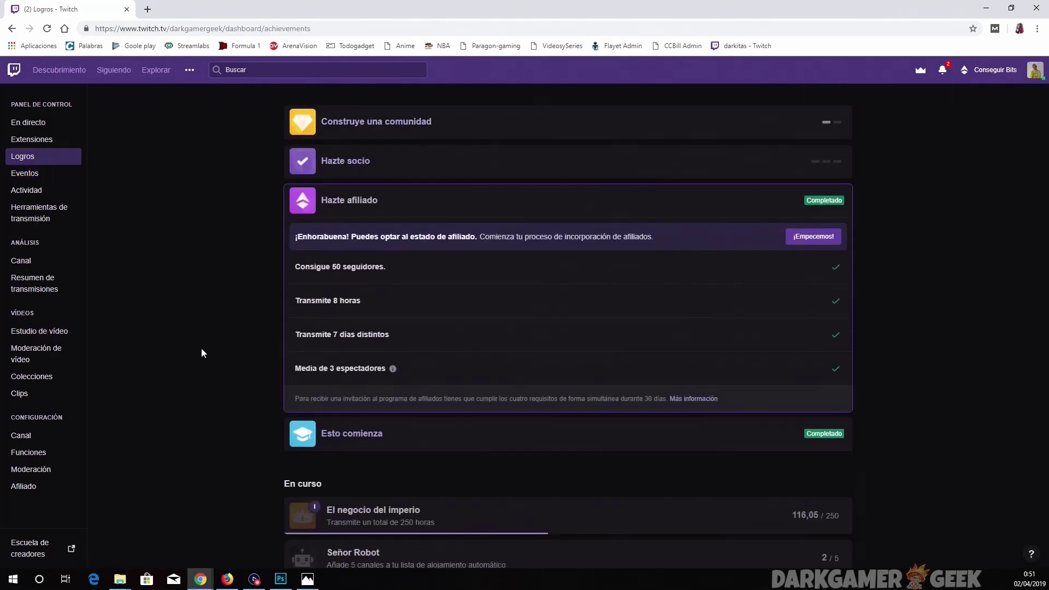
Resume the affiliate onboarding and open Paso 1 de 4: Registro para pago.
{"action": "left_click", "coordinate": [829, 240]}
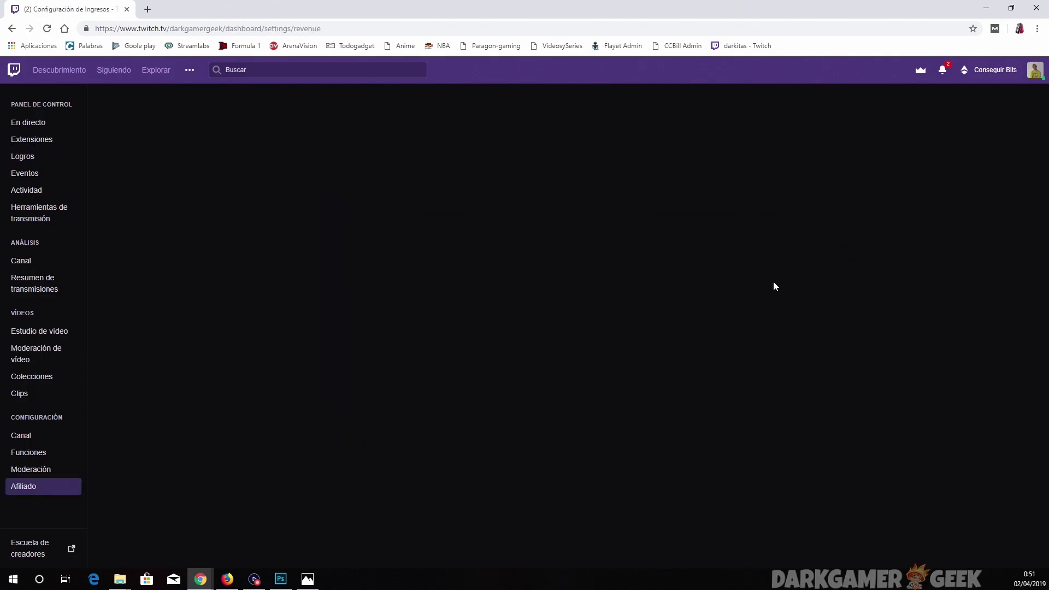
{"action": "left_click", "coordinate": [829, 149]}
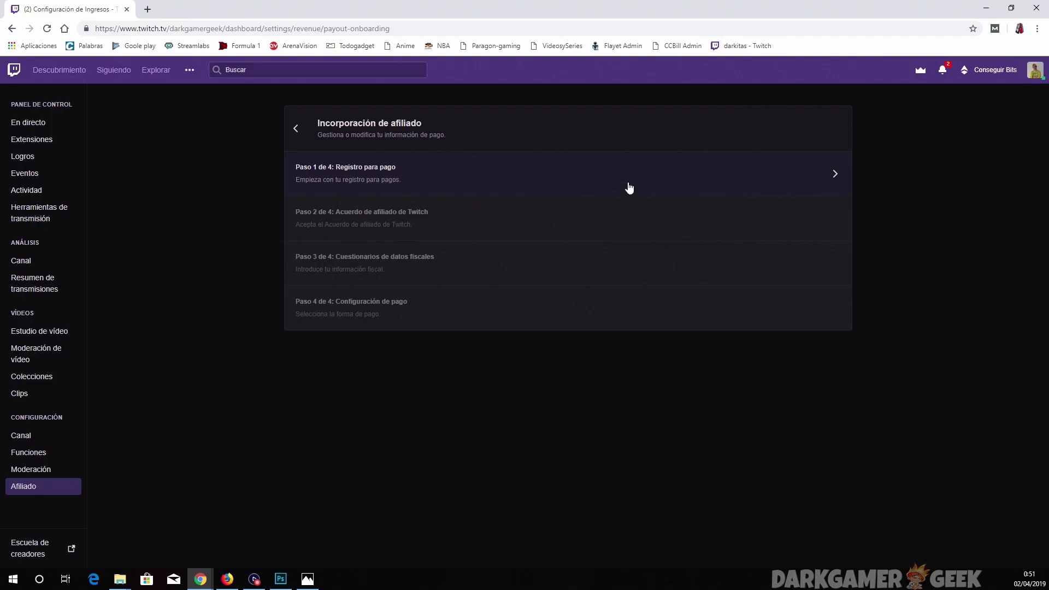
{"action": "left_click", "coordinate": [672, 185]}
Fill in the contact information with the legal first name, surnames, date of birth and confirmed e-mail address.
{"action": "scroll", "coordinate": [950, 324], "scroll_direction": "down", "scroll_amount": 1}
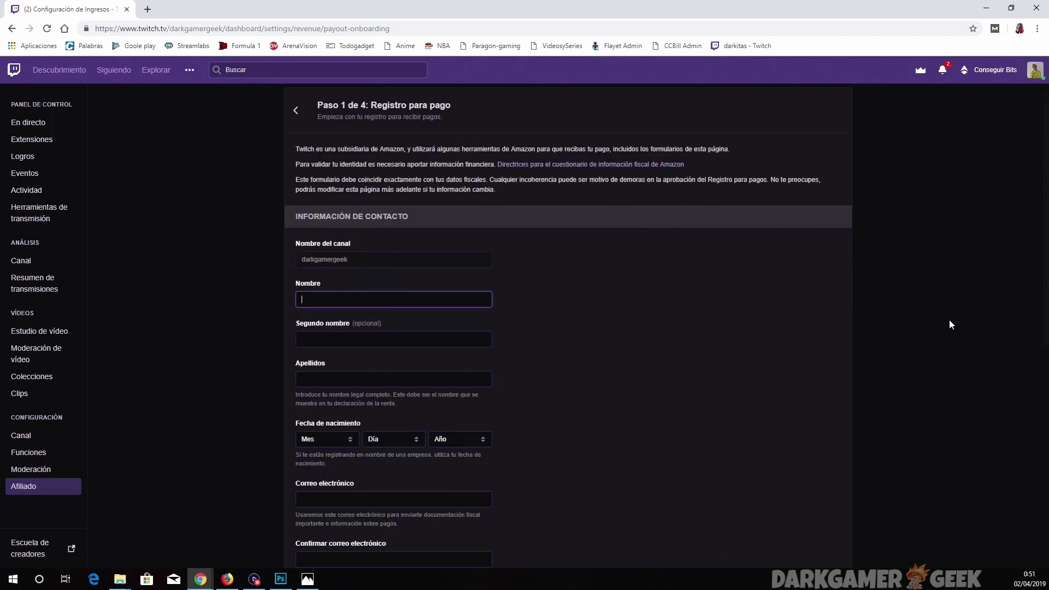
{"action": "scroll", "coordinate": [950, 325], "scroll_direction": "up", "scroll_amount": 1}
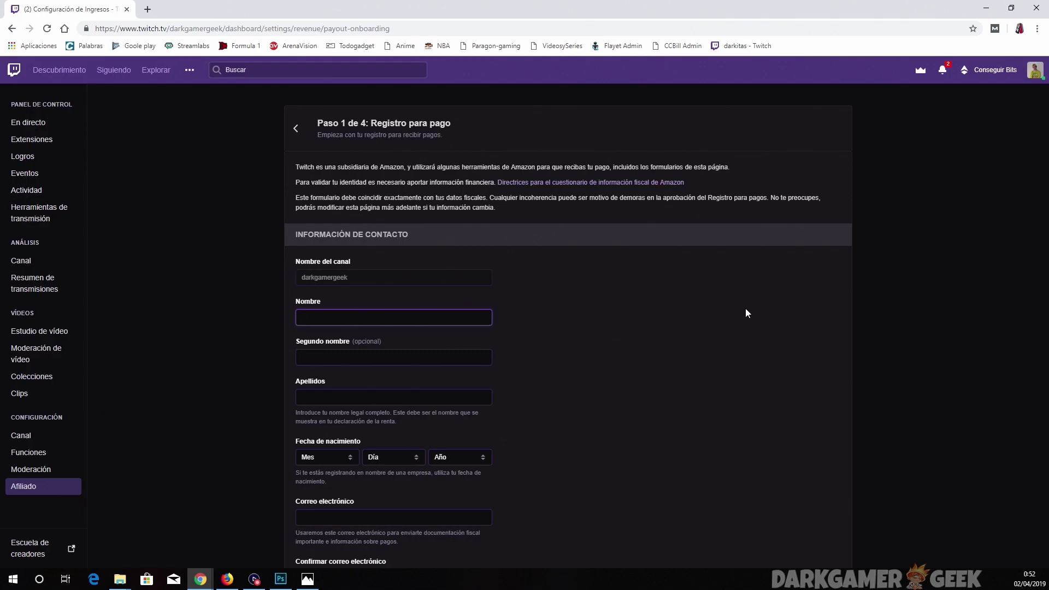
{"action": "scroll", "coordinate": [666, 304], "scroll_direction": "down", "scroll_amount": 1}
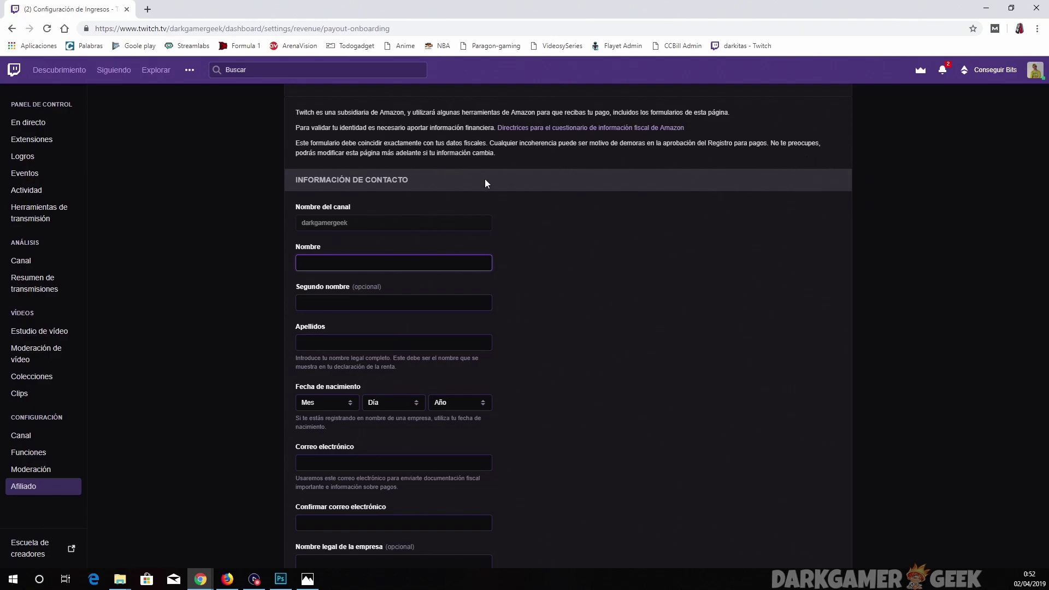
{"action": "scroll", "coordinate": [615, 304], "scroll_direction": "down", "scroll_amount": 1}
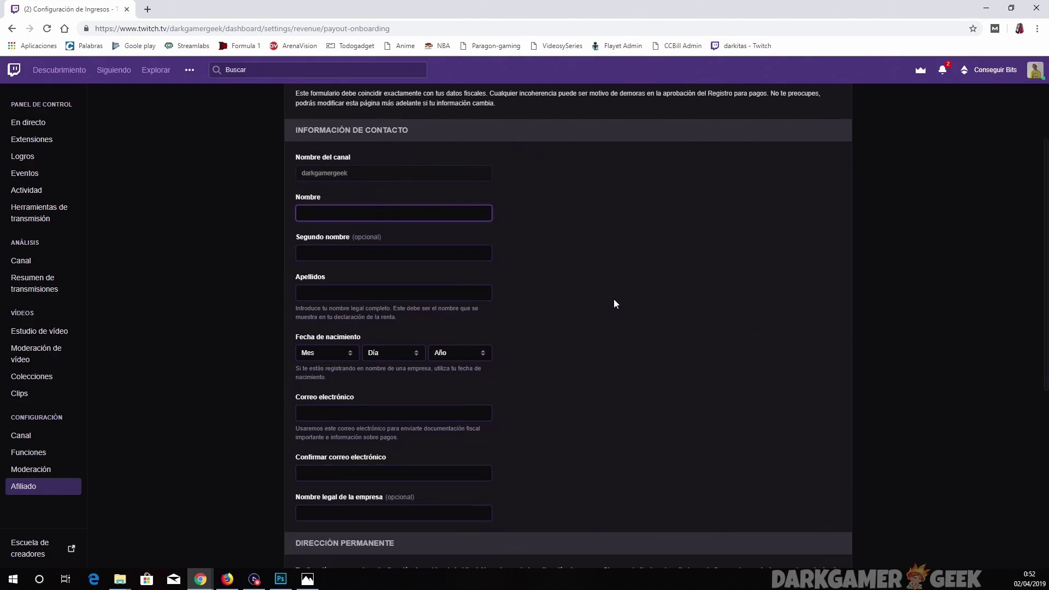
{"action": "left_click", "coordinate": [466, 209]}
{"action": "left_click", "coordinate": [465, 208]}
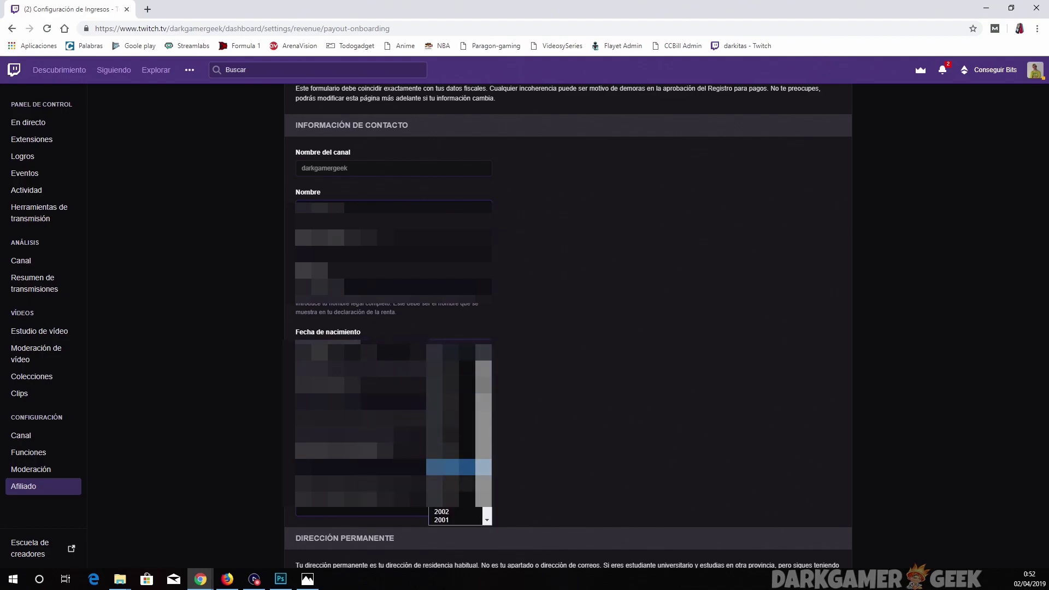
{"action": "scroll", "coordinate": [459, 427], "scroll_direction": "down", "scroll_amount": 13}
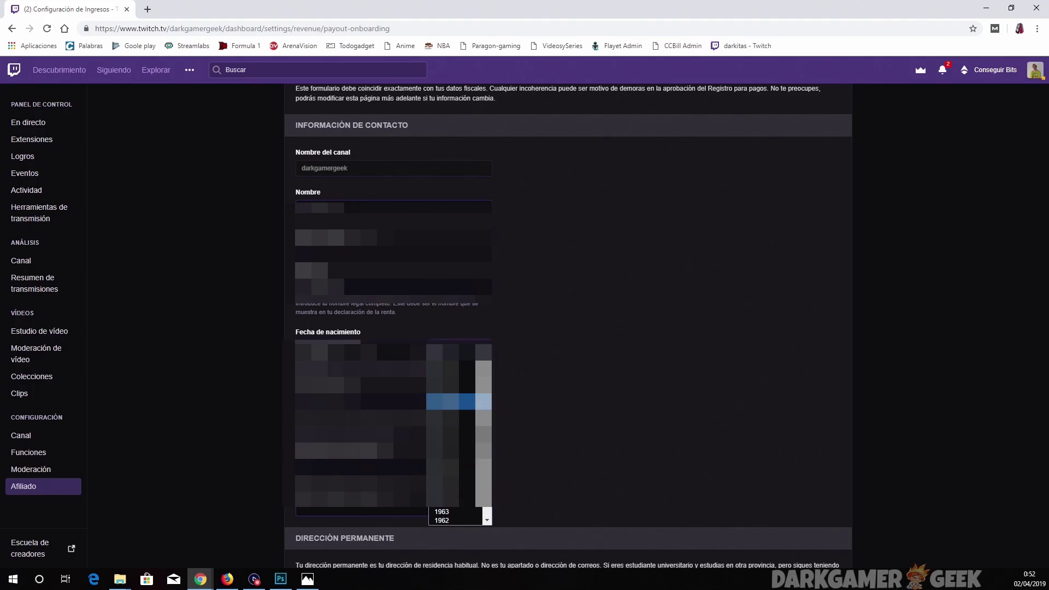
{"action": "left_click", "coordinate": [459, 369]}
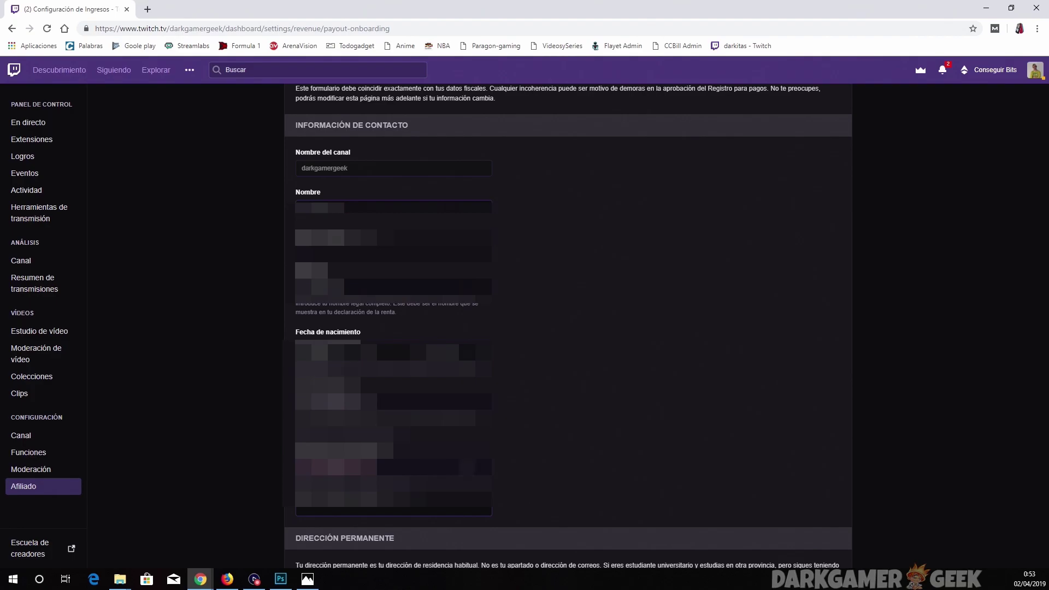
Set the country of the permanent address to España.
{"action": "scroll", "coordinate": [794, 460], "scroll_direction": "down", "scroll_amount": 1}
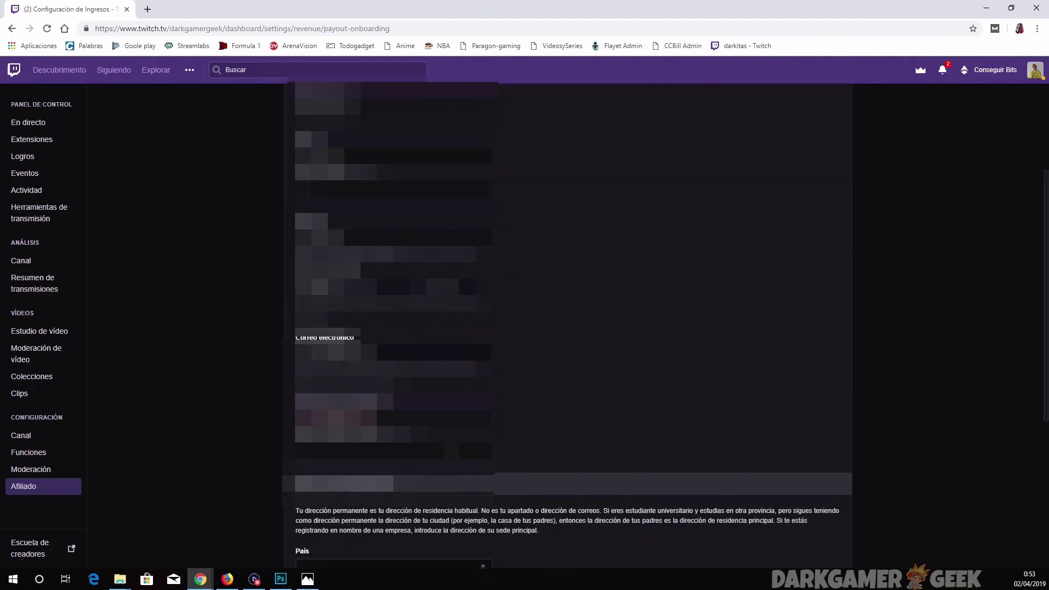
{"action": "scroll", "coordinate": [620, 454], "scroll_direction": "down", "scroll_amount": 3}
{"action": "scroll", "coordinate": [619, 451], "scroll_direction": "down", "scroll_amount": 3}
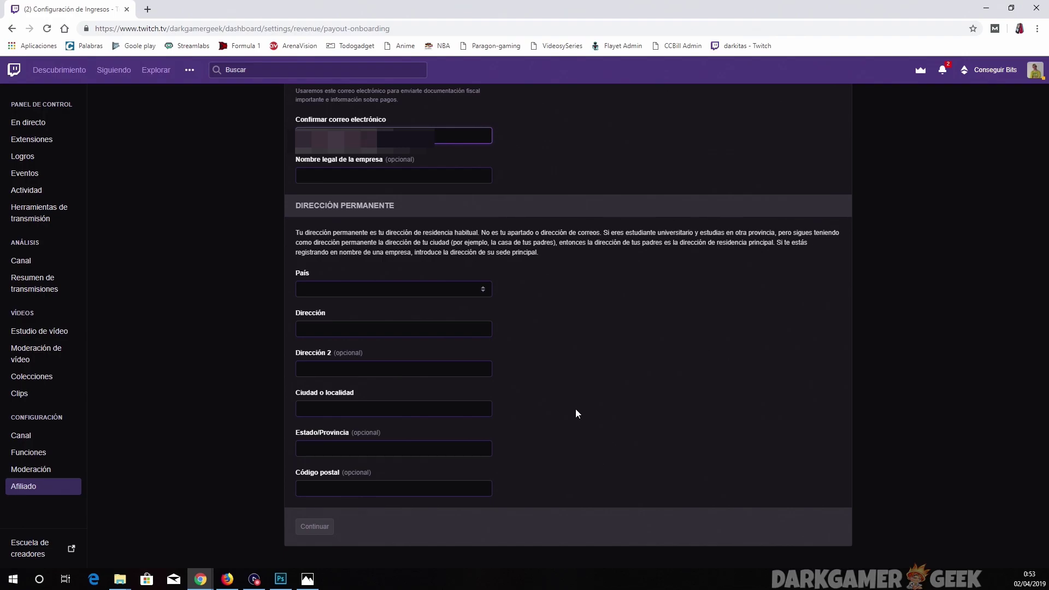
{"action": "left_click", "coordinate": [467, 295]}
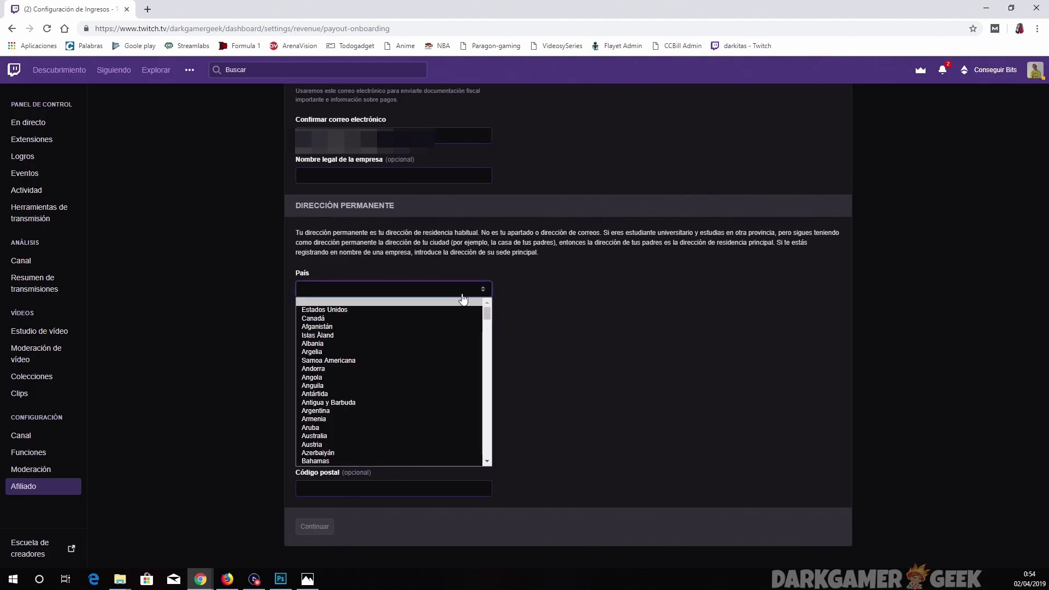
{"action": "key", "text": "Down"}
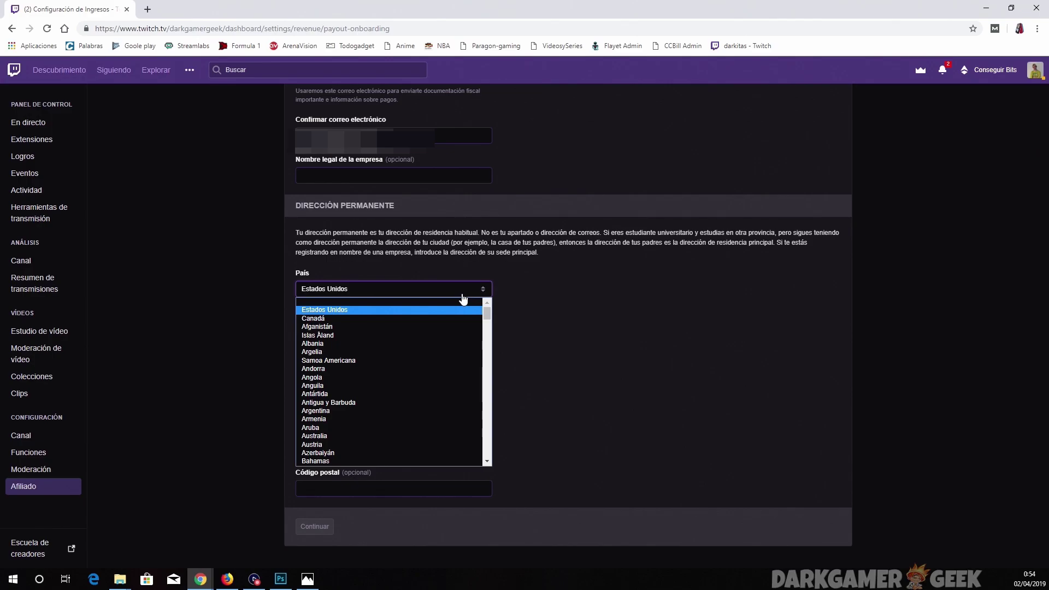
{"action": "key", "text": "s"}
{"action": "scroll", "coordinate": [431, 402], "scroll_direction": "down", "scroll_amount": 4}
{"action": "scroll", "coordinate": [431, 403], "scroll_direction": "down", "scroll_amount": 12}
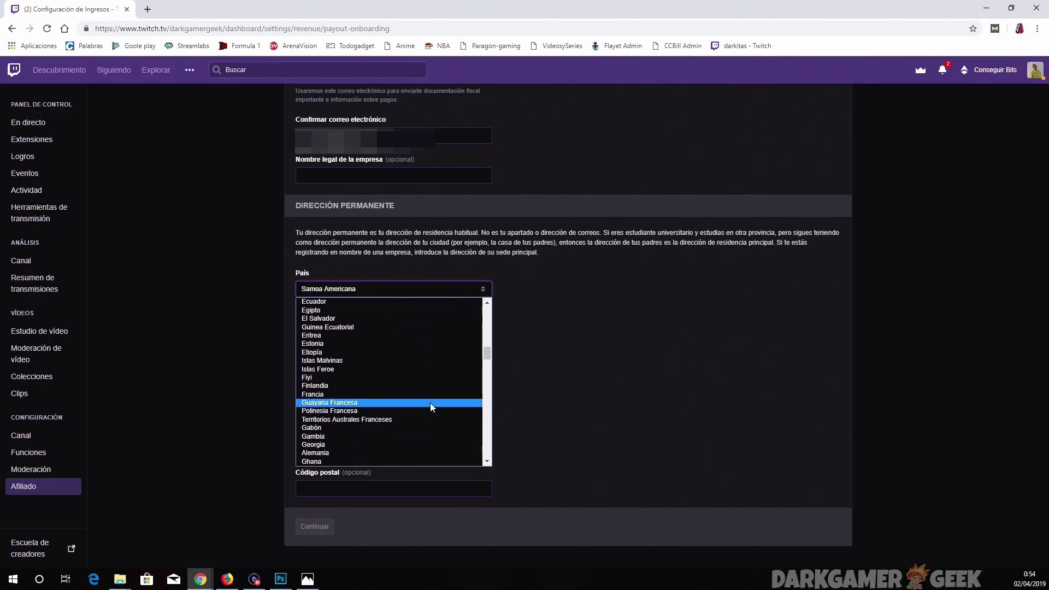
{"action": "scroll", "coordinate": [435, 336], "scroll_direction": "up", "scroll_amount": 3}
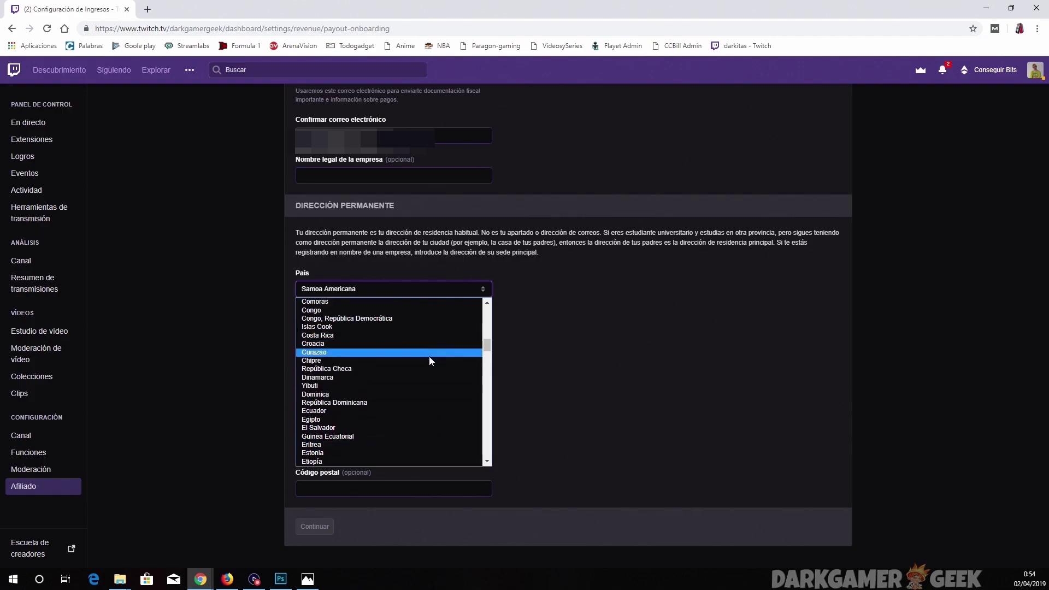
{"action": "scroll", "coordinate": [428, 426], "scroll_direction": "down", "scroll_amount": 15}
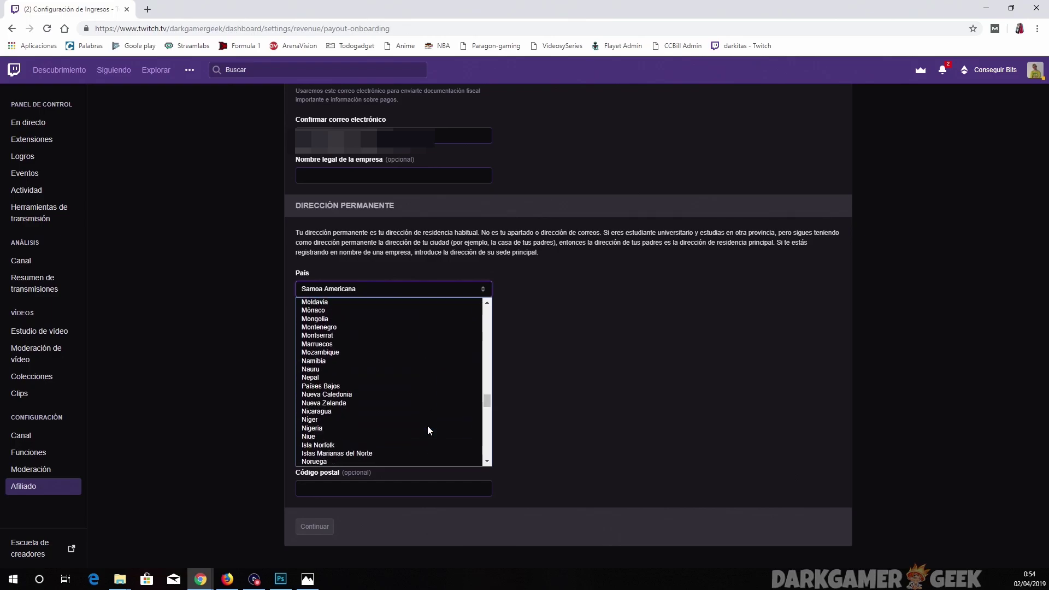
{"action": "scroll", "coordinate": [428, 425], "scroll_direction": "down", "scroll_amount": 8}
{"action": "scroll", "coordinate": [428, 425], "scroll_direction": "down", "scroll_amount": 3}
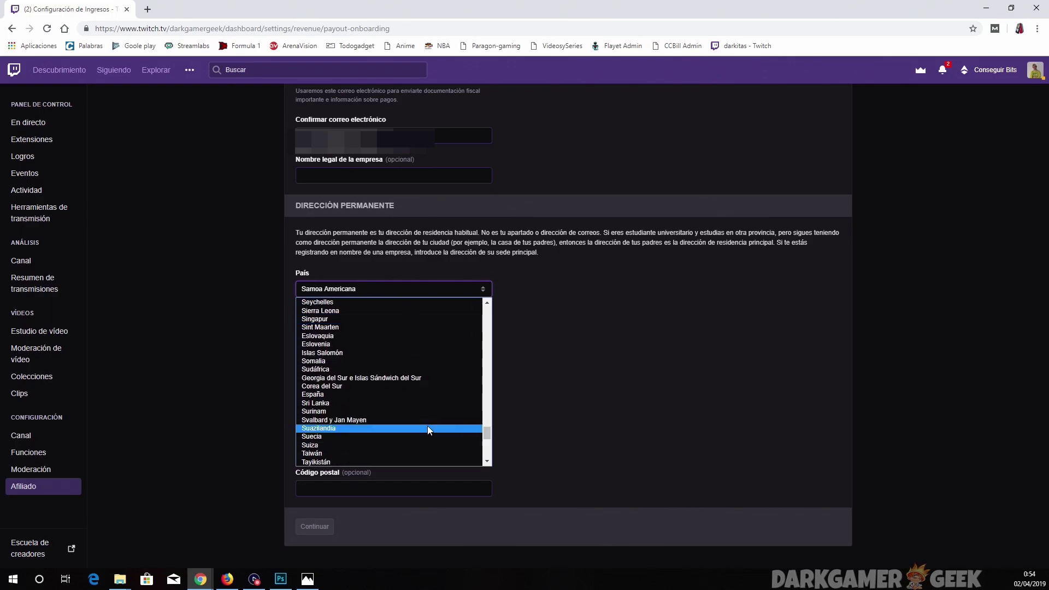
{"action": "left_click", "coordinate": [428, 394]}
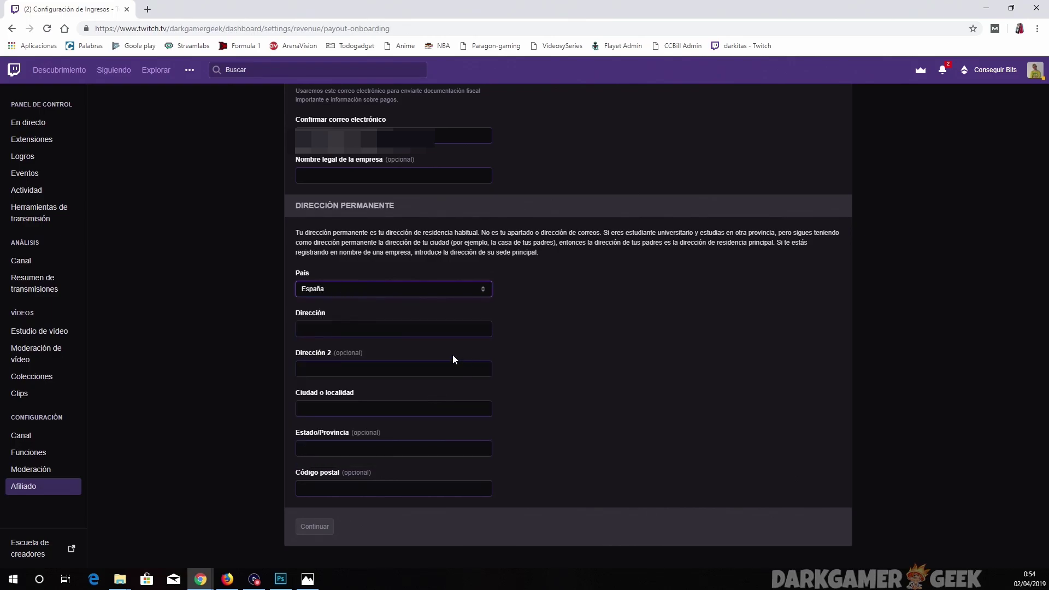
Fill in the permanent address from the suggested saved address, including street, city, province and postal code.
{"action": "left_click", "coordinate": [427, 331]}
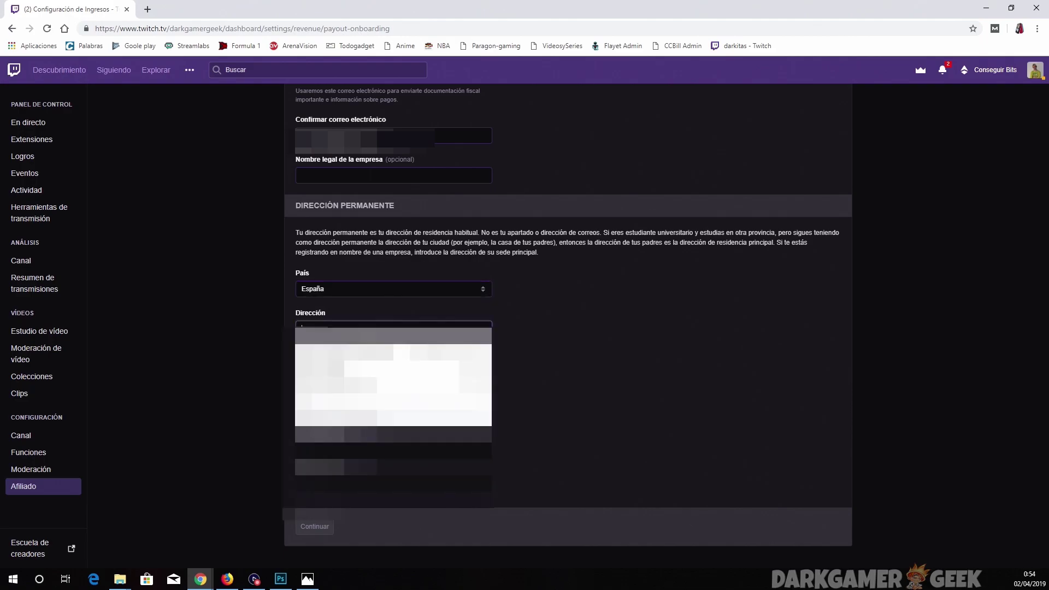
{"action": "left_click", "coordinate": [427, 380]}
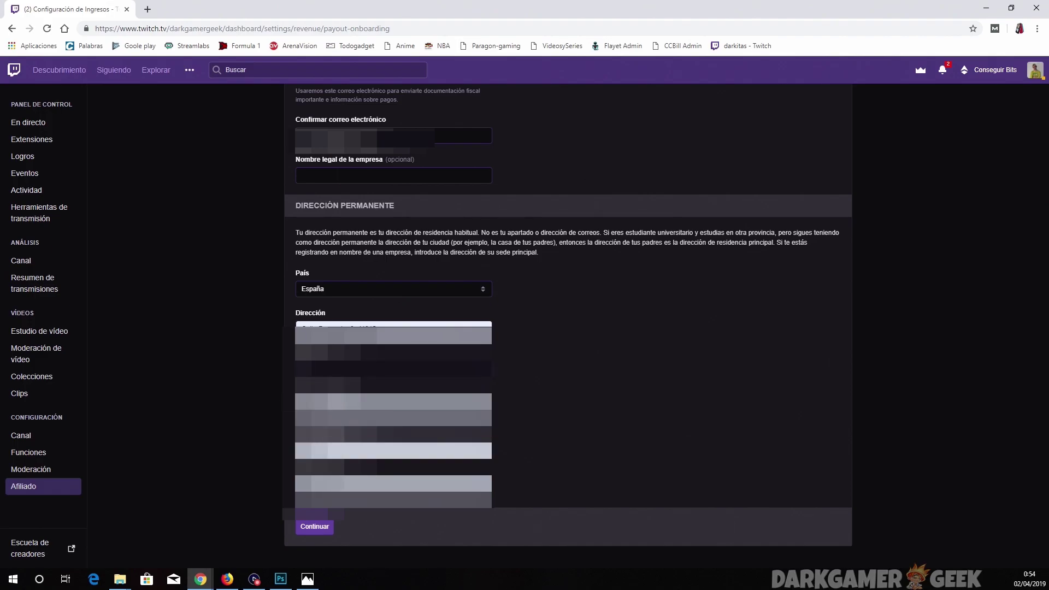
{"action": "left_click", "coordinate": [210, 313]}
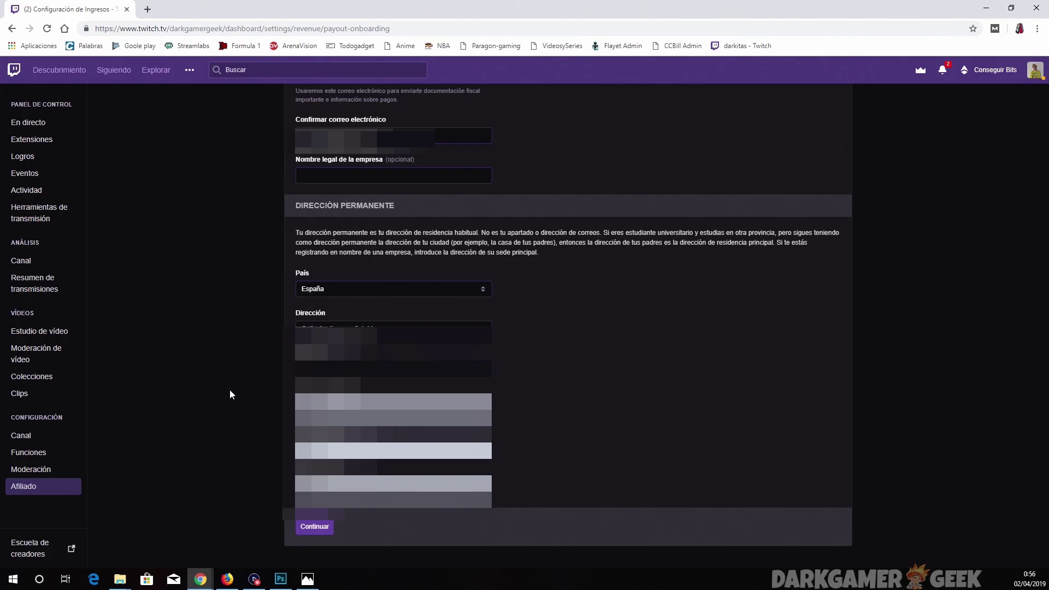
Leave the company's legal name empty, submit the payment registration and accept the Acuerdo de afiliado de Twitch.
{"action": "left_click", "coordinate": [325, 174]}
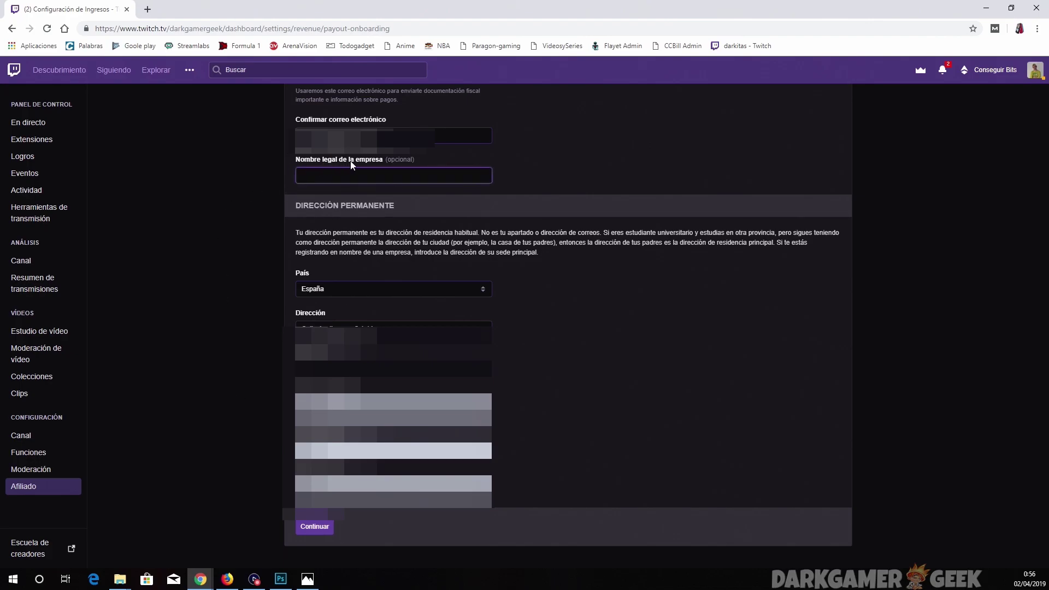
{"action": "left_click", "coordinate": [565, 381]}
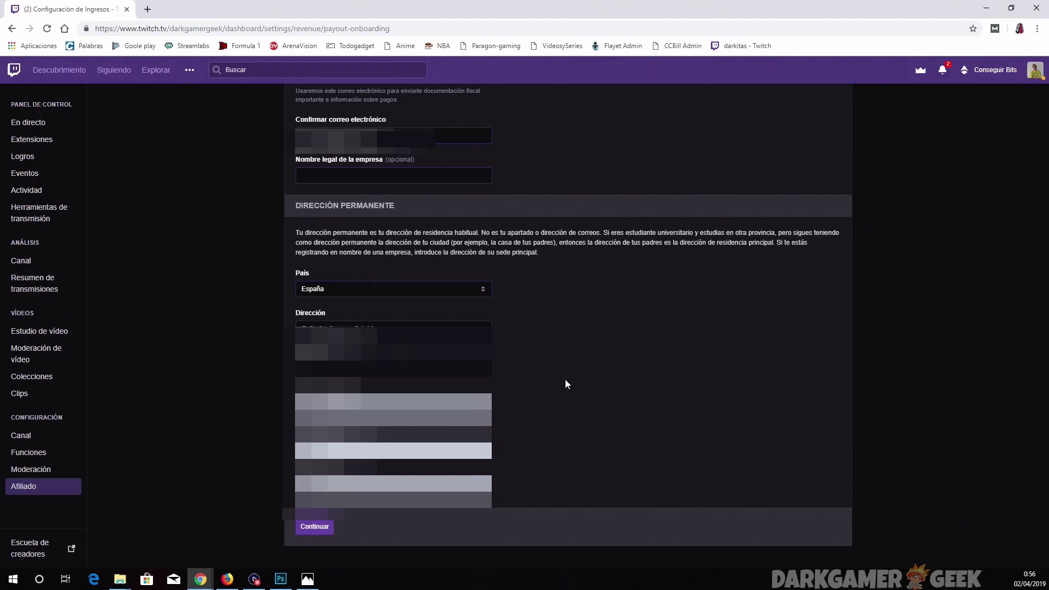
{"action": "left_click", "coordinate": [314, 528]}
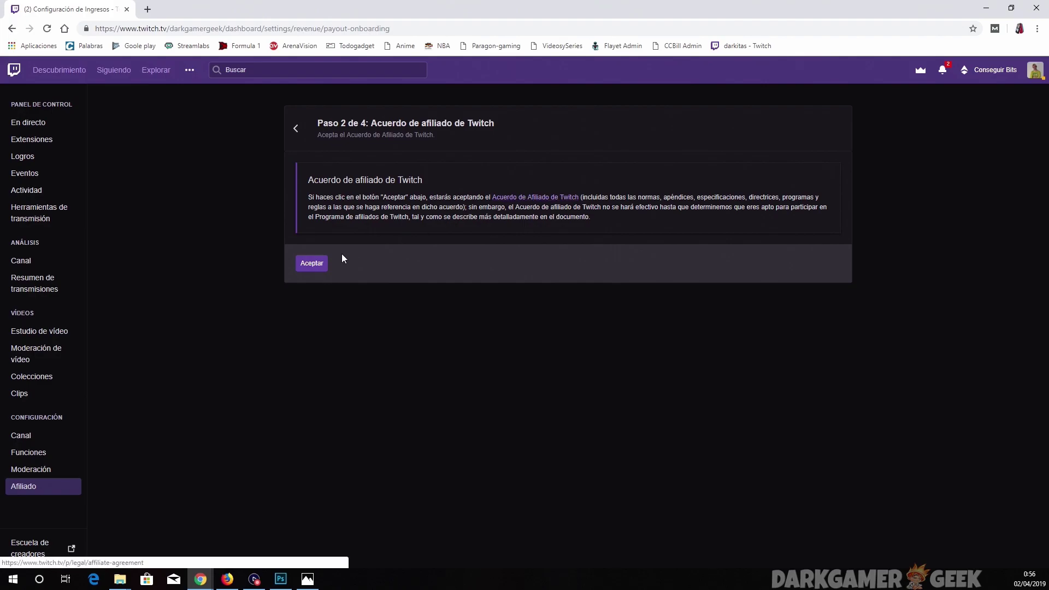
{"action": "left_click", "coordinate": [311, 266]}
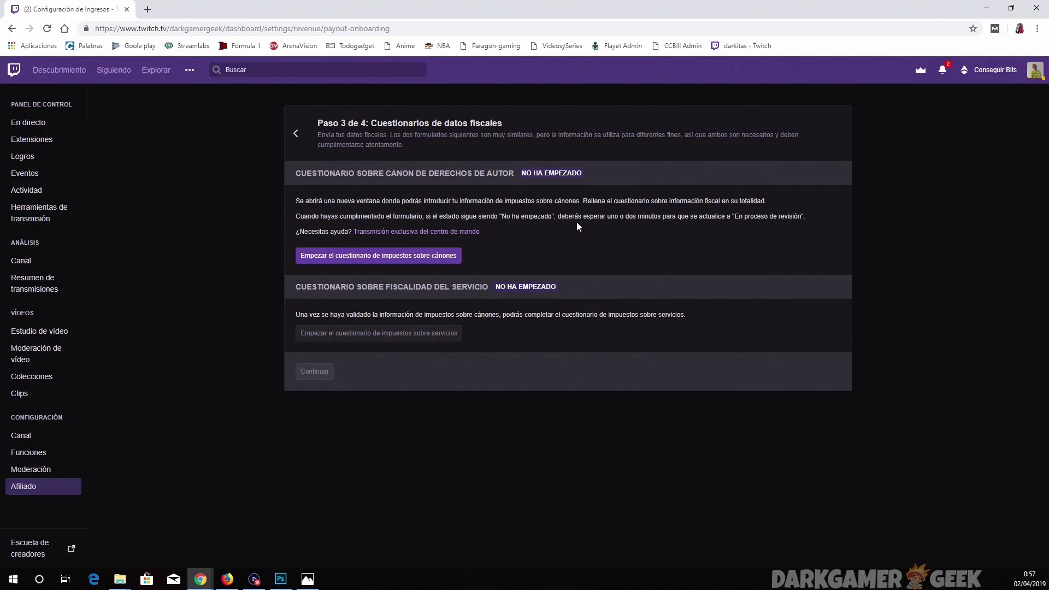
Check the reference information for the royalty tax questionnaire and close it without opening the form.
{"action": "left_click_drag", "start_coordinate": [518, 172], "coordinate": [578, 172]}
{"action": "left_click", "coordinate": [609, 250]}
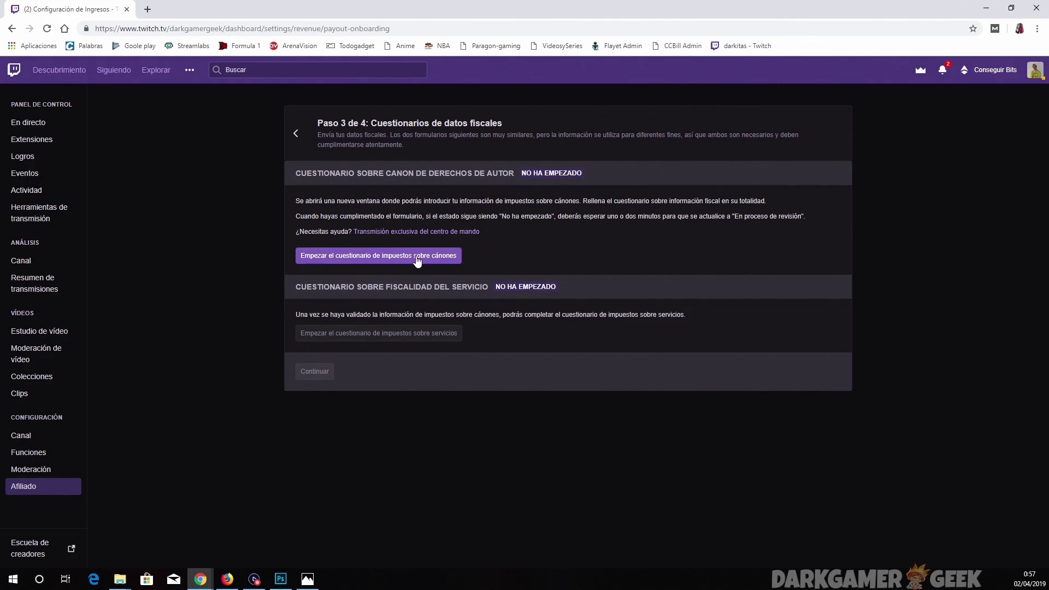
{"action": "left_click", "coordinate": [351, 266]}
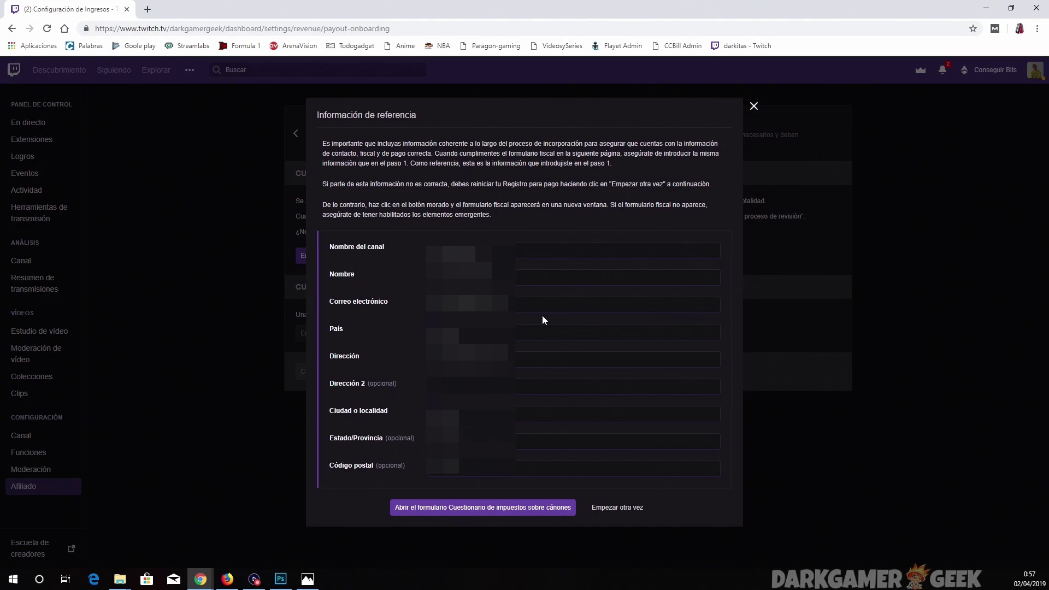
{"action": "left_click", "coordinate": [754, 107]}
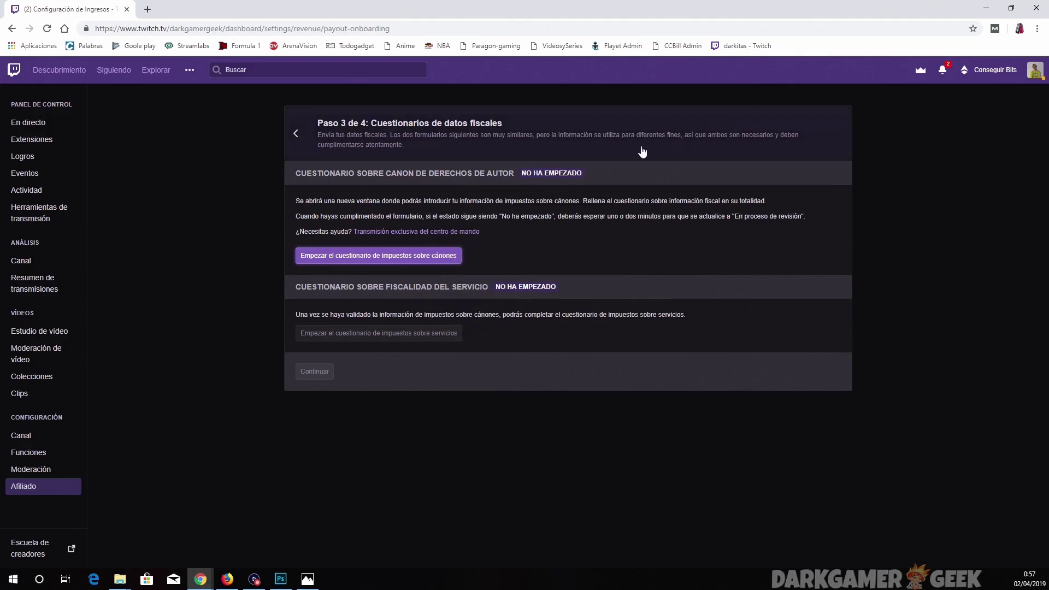
Go back to the Incorporación de afiliado overview that lists the four onboarding steps.
{"action": "left_click", "coordinate": [296, 133]}
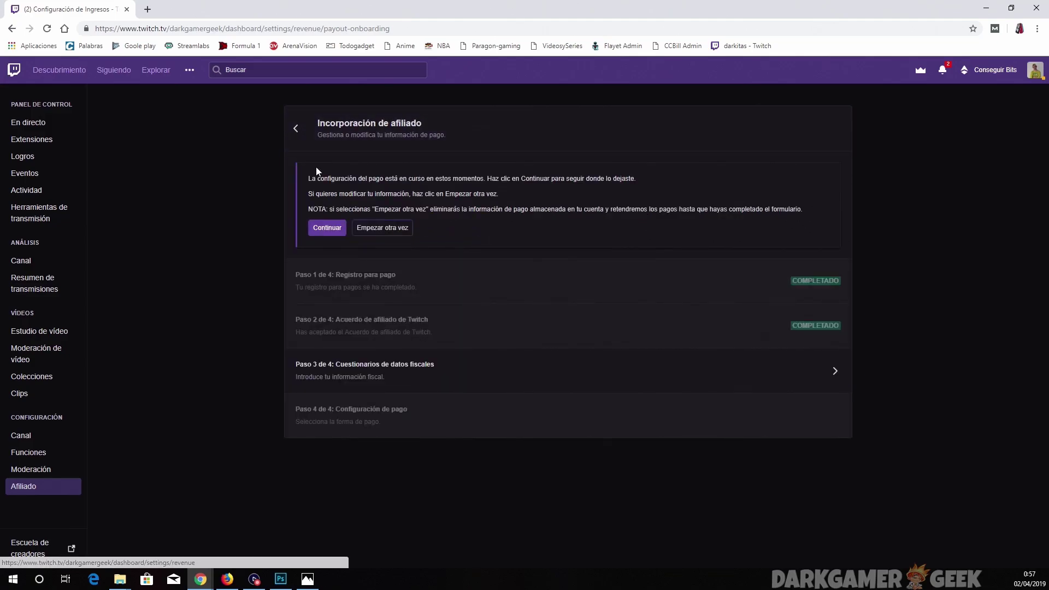
{"action": "left_click", "coordinate": [296, 131]}
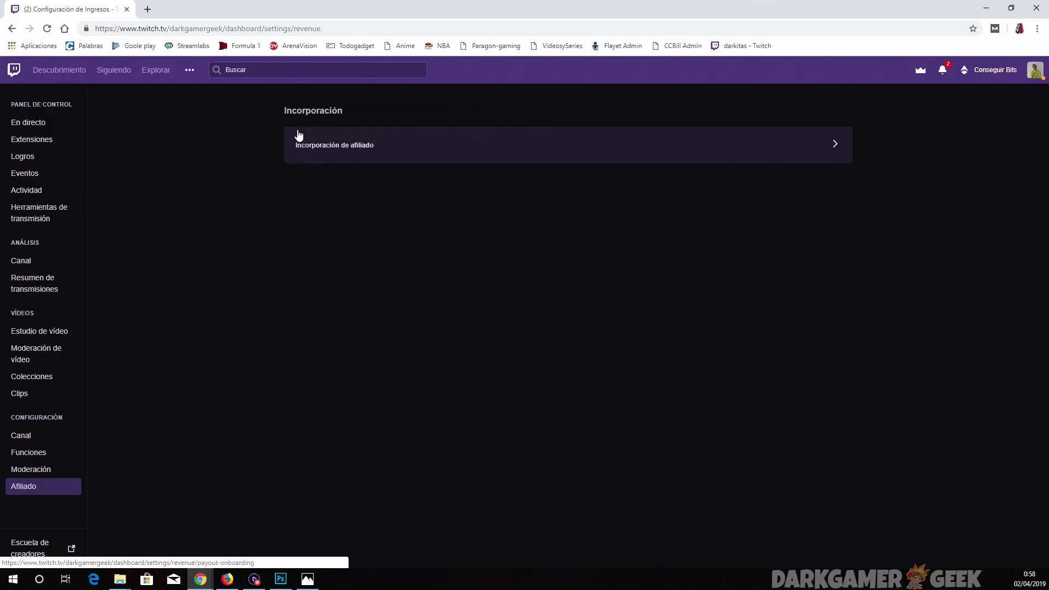
{"action": "left_click", "coordinate": [368, 157]}
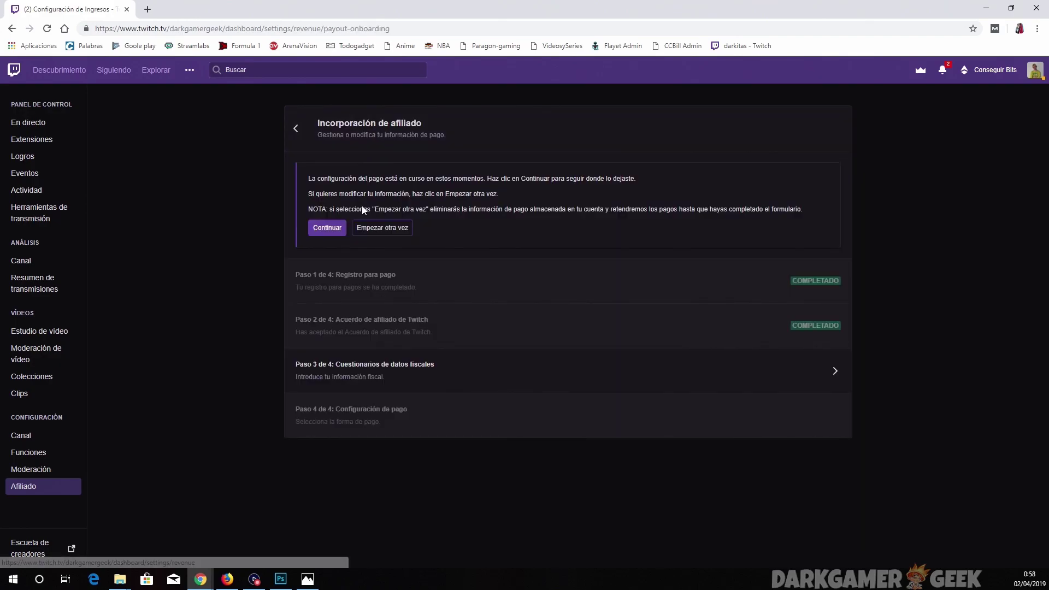
{"action": "left_click_drag", "start_coordinate": [370, 317], "coordinate": [374, 318]}
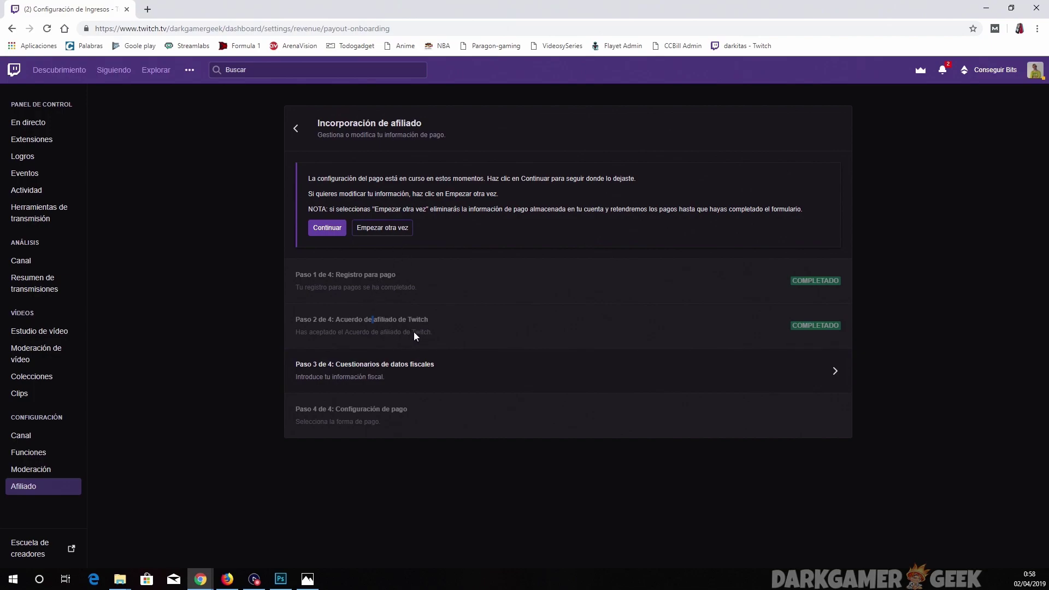
{"action": "left_click", "coordinate": [422, 319]}
Restart the affiliate onboarding from scratch and reopen Paso 1 de 4: Registro para pago.
{"action": "left_click", "coordinate": [383, 230]}
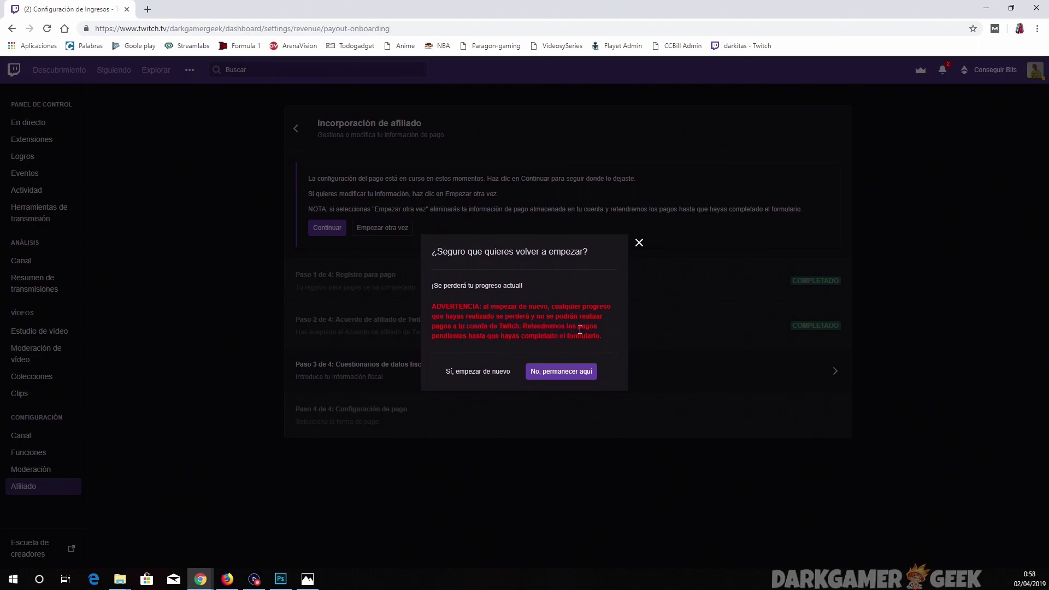
{"action": "left_click", "coordinate": [486, 373]}
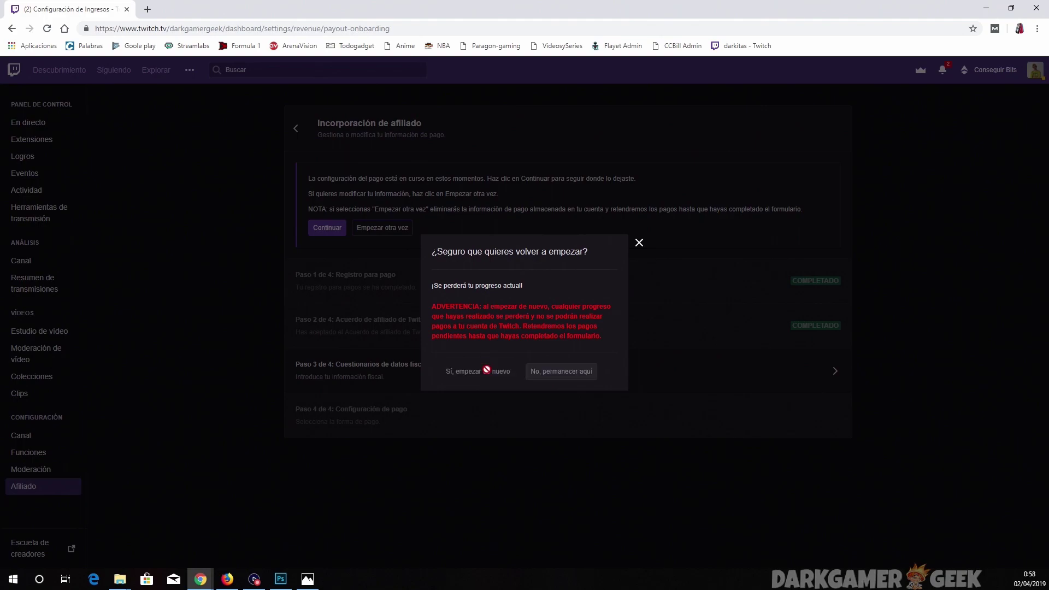
{"action": "left_click", "coordinate": [390, 181]}
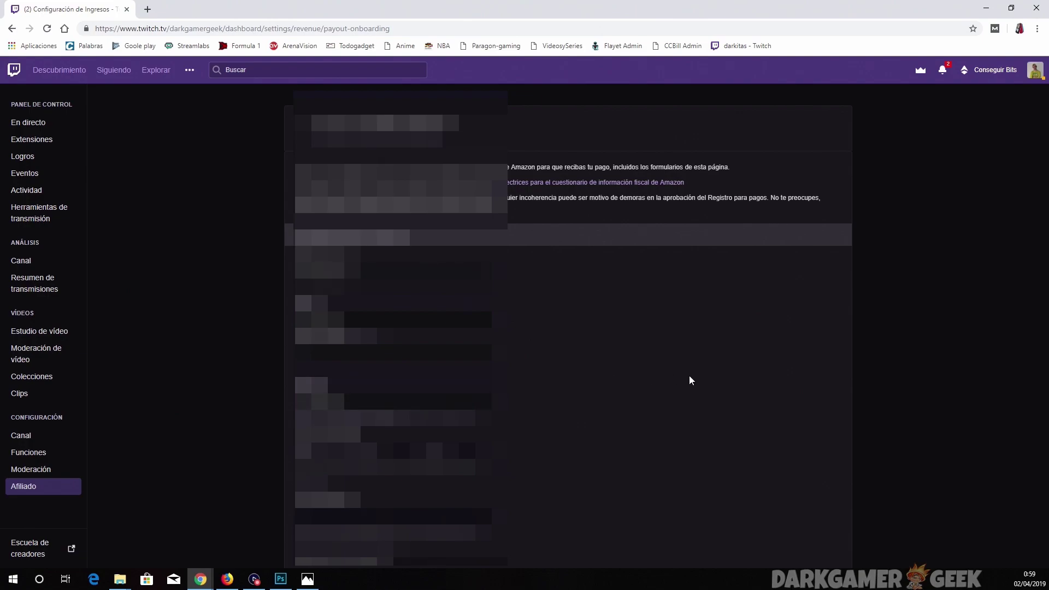
Complete the remaining personal details in the payment registration form.
{"action": "scroll", "coordinate": [689, 376], "scroll_direction": "down", "scroll_amount": 3}
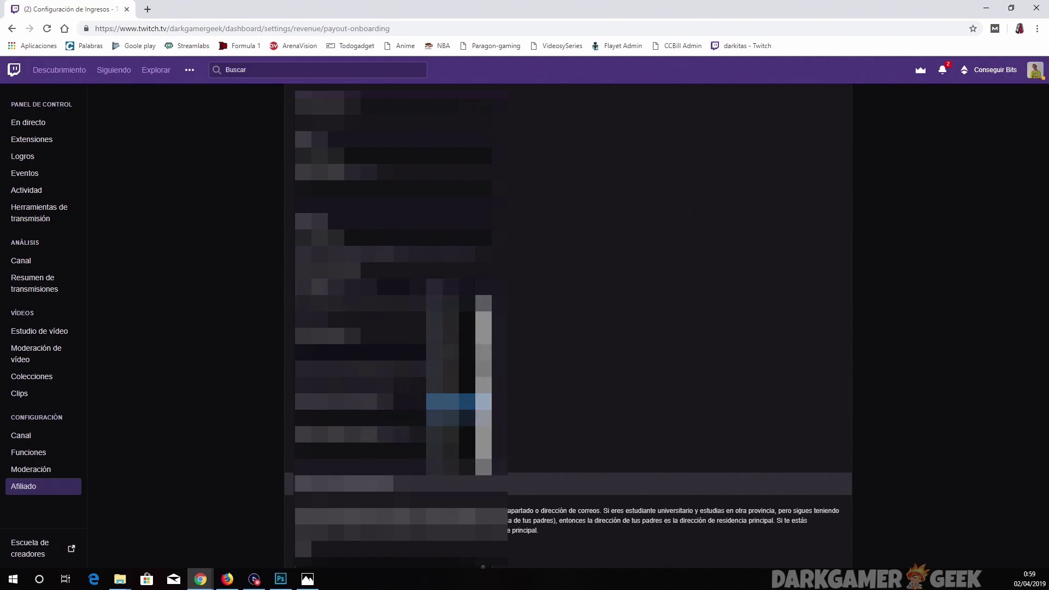
{"action": "key", "text": "Return"}
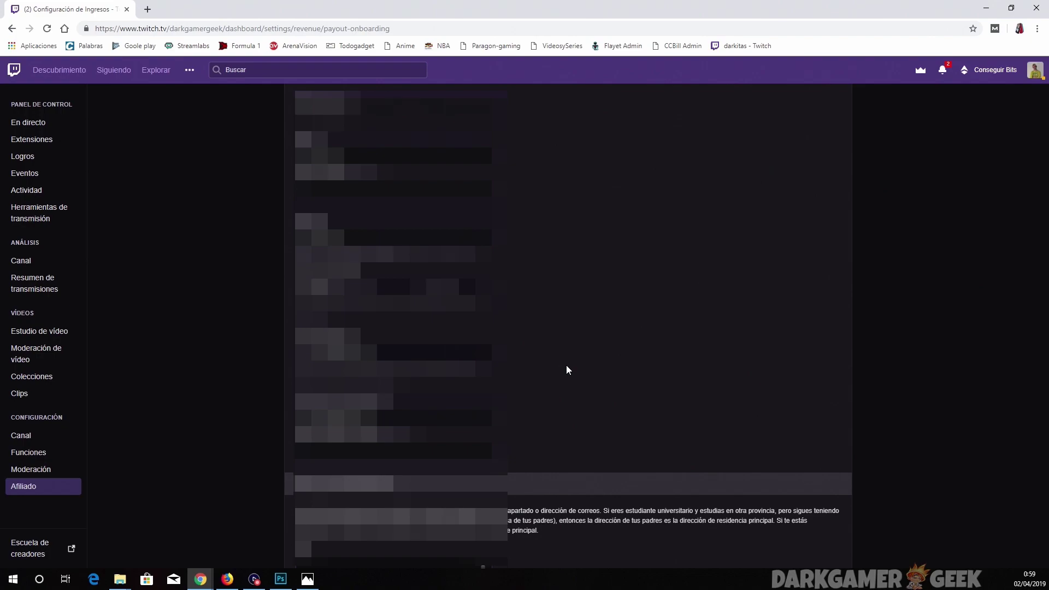
Choose the country in the residence address section of the payment registration form.
{"action": "scroll", "coordinate": [566, 365], "scroll_direction": "down", "scroll_amount": 5}
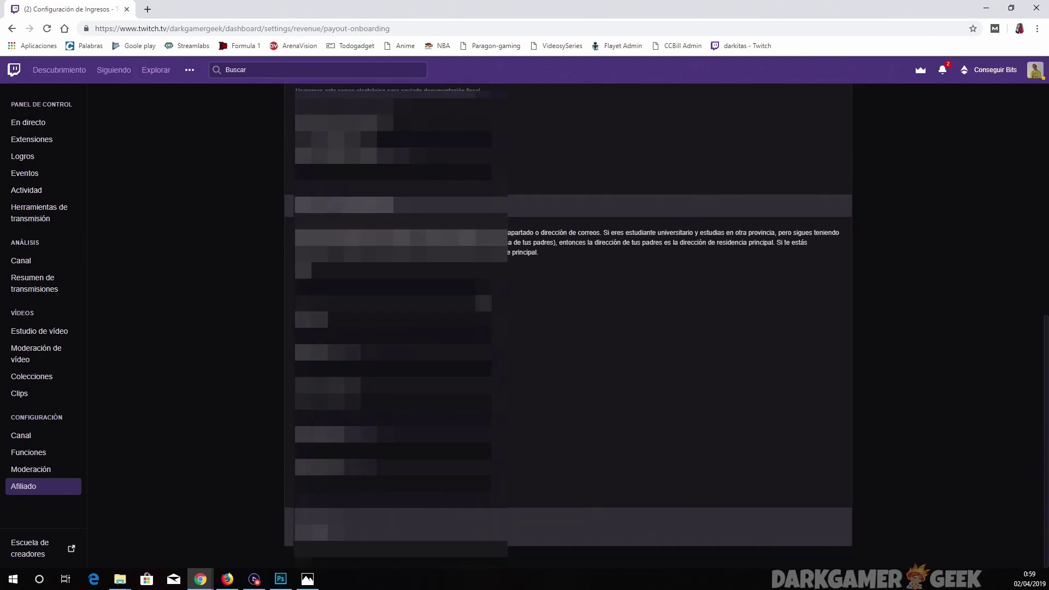
{"action": "key", "text": "alt+Down"}
{"action": "key", "text": "Down"}
{"action": "key", "text": "Down"}
{"action": "key", "text": "Down"}
{"action": "key", "text": "Down"}
{"action": "key", "text": "Down"}
{"action": "key", "text": "Down"}
{"action": "key", "text": "Down"}
{"action": "key", "text": "Down"}
{"action": "key", "text": "Down"}
{"action": "key", "text": "Down"}
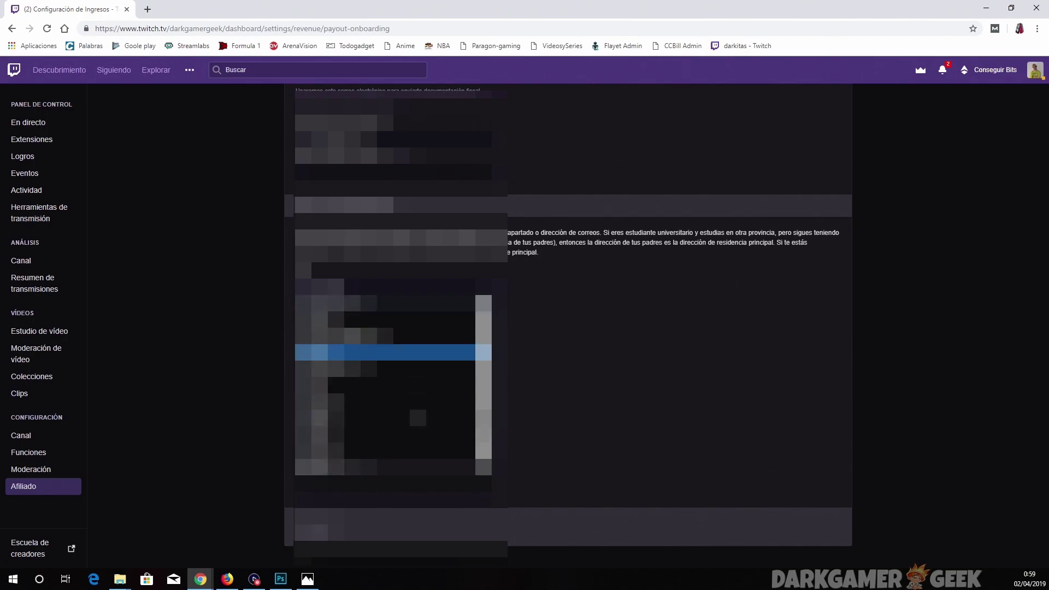
{"action": "key", "text": "Down"}
{"action": "key", "text": "Down"}
{"action": "key", "text": "Down"}
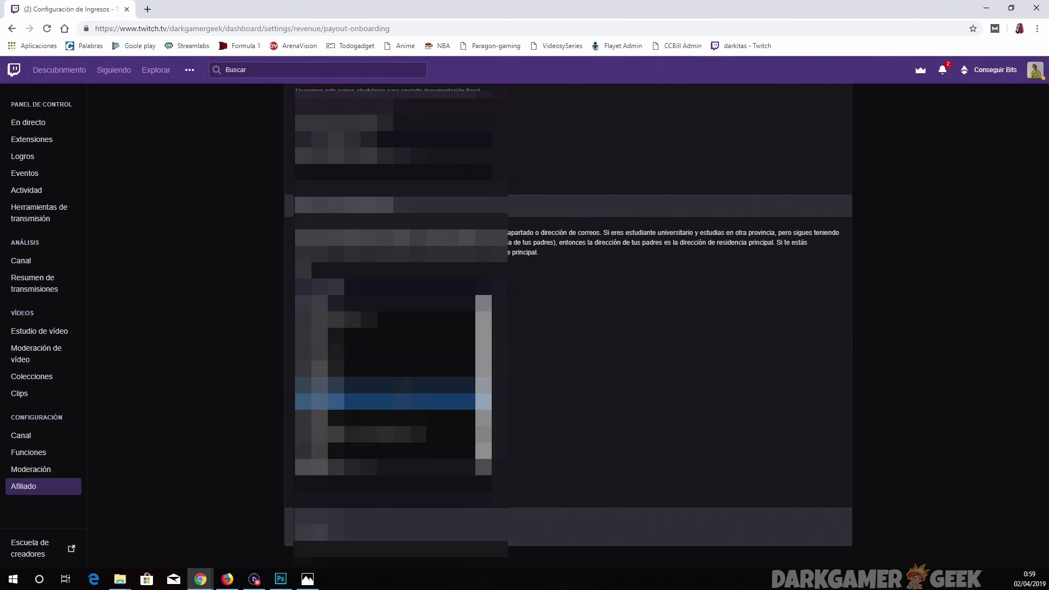
{"action": "key", "text": "Up"}
{"action": "key", "text": "Up"}
{"action": "key", "text": "Up"}
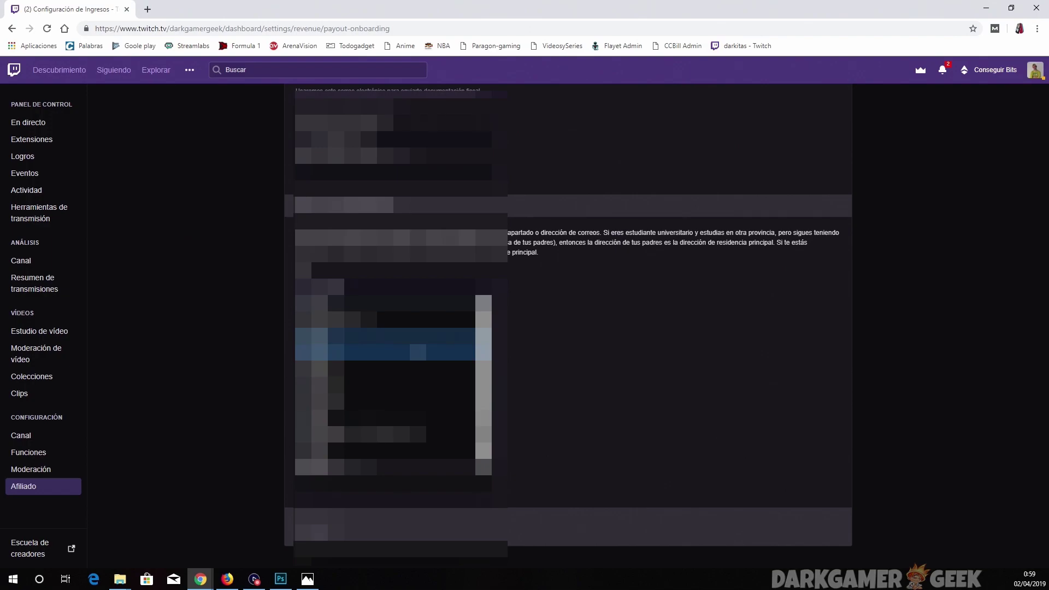
{"action": "key", "text": "Down"}
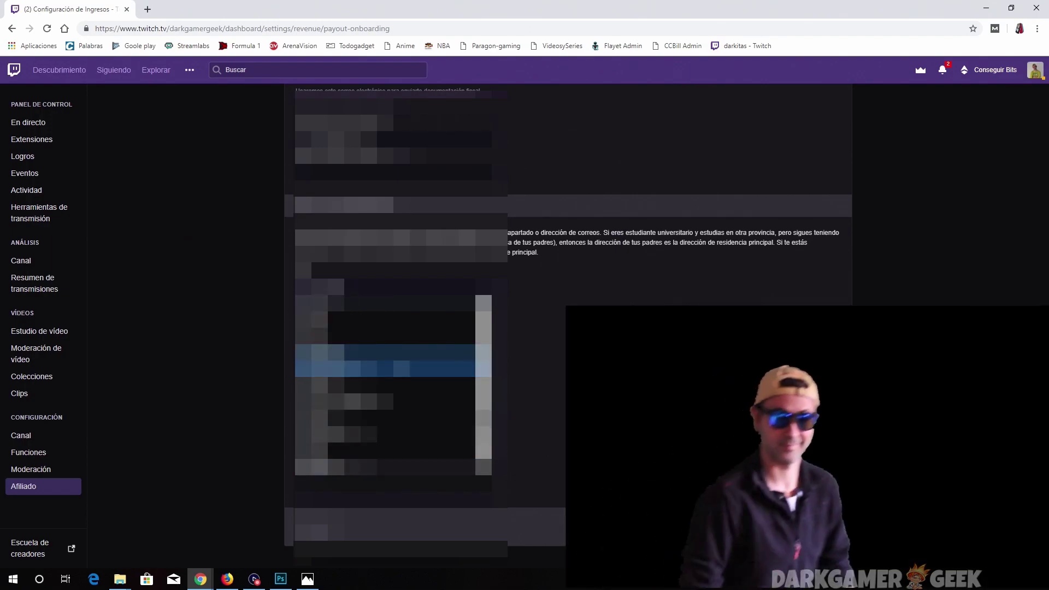
{"action": "key", "text": "Up"}
{"action": "key", "text": "Down"}
{"action": "key", "text": "Down"}
{"action": "key", "text": "Down"}
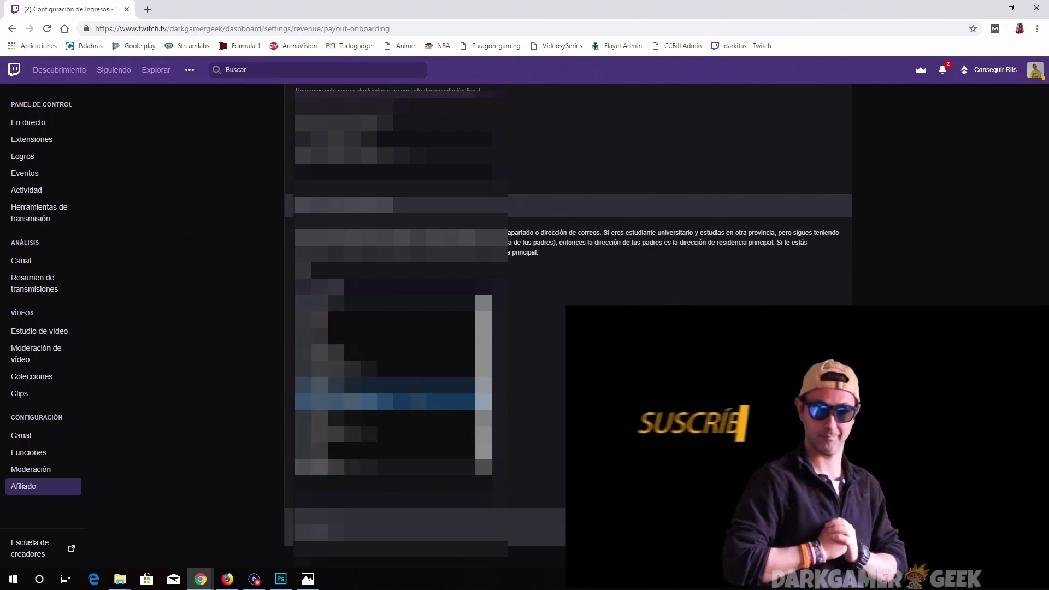
{"action": "key", "text": "Down"}
{"action": "key", "text": "Down"}
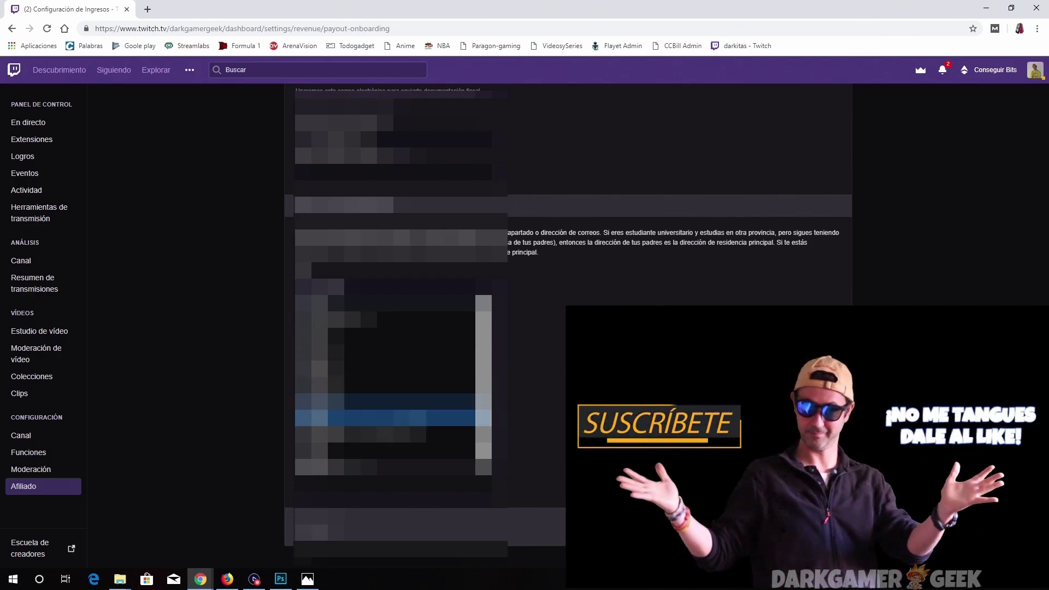
{"action": "key", "text": "Down"}
{"action": "key", "text": "Return"}
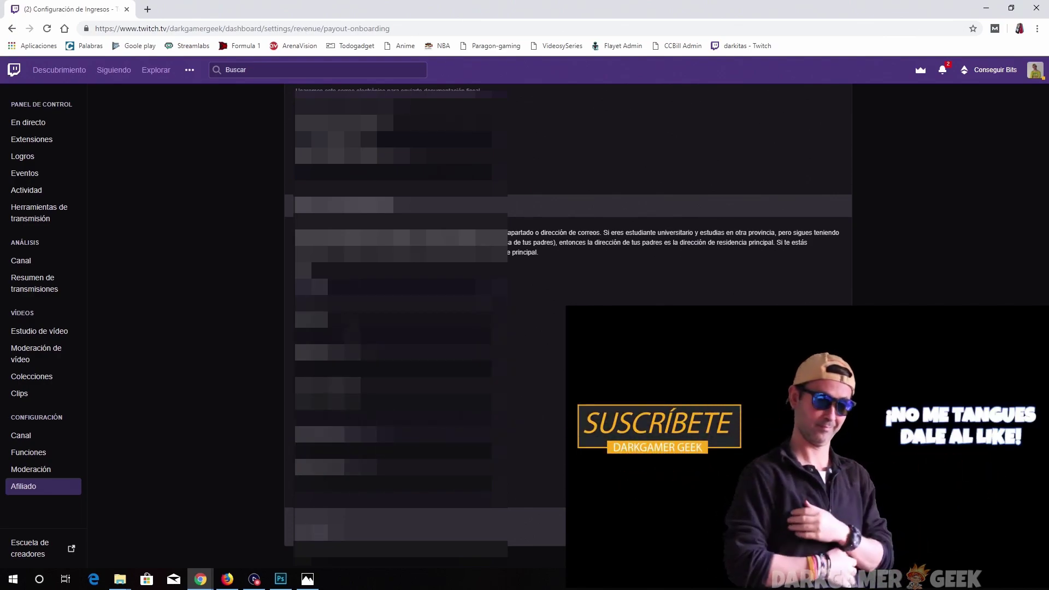
Fill in the street address and the other residence address fields using the suggested entries.
{"action": "key", "text": "space"}
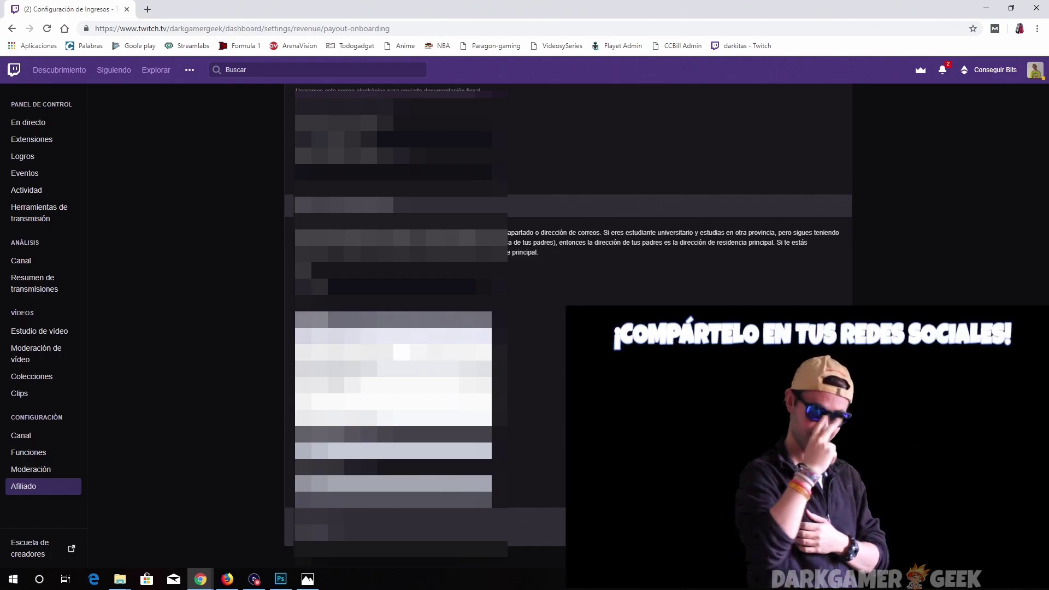
{"action": "key", "text": "Return"}
{"action": "key", "text": "space"}
{"action": "key", "text": "Return"}
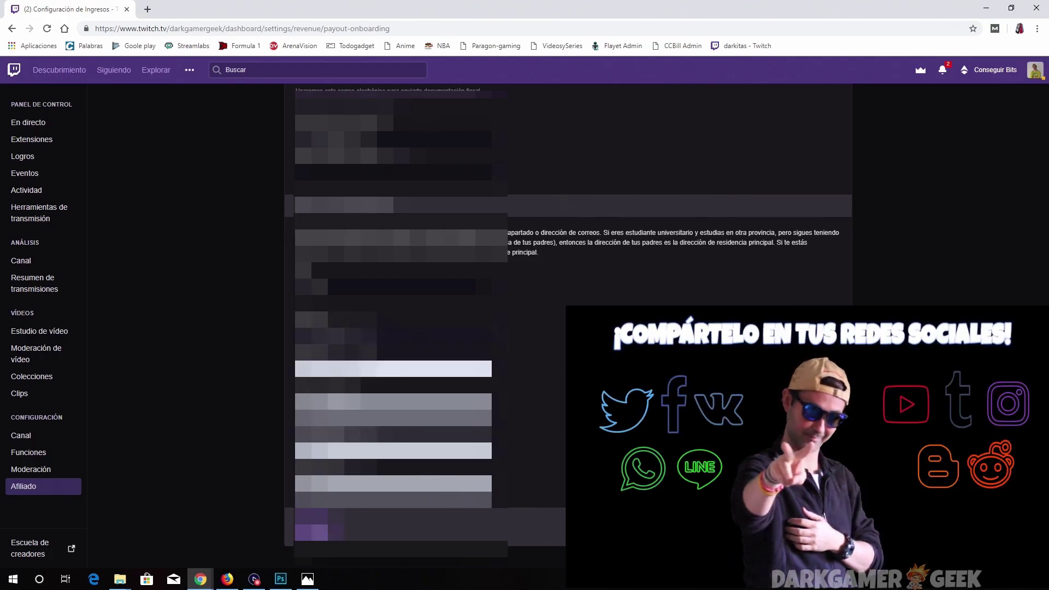
{"action": "key", "text": "space"}
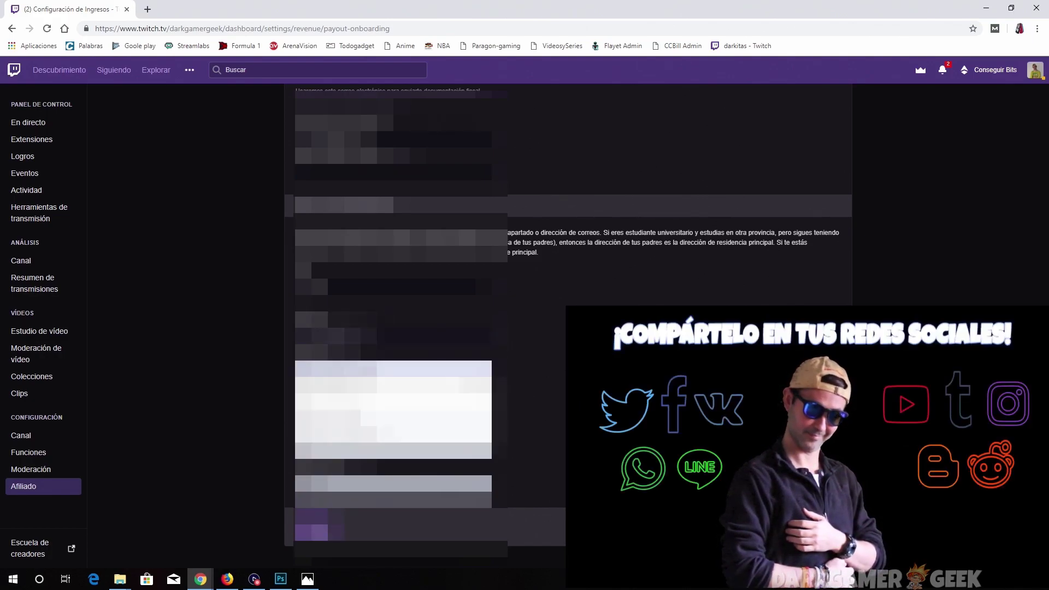
{"action": "key", "text": "Return"}
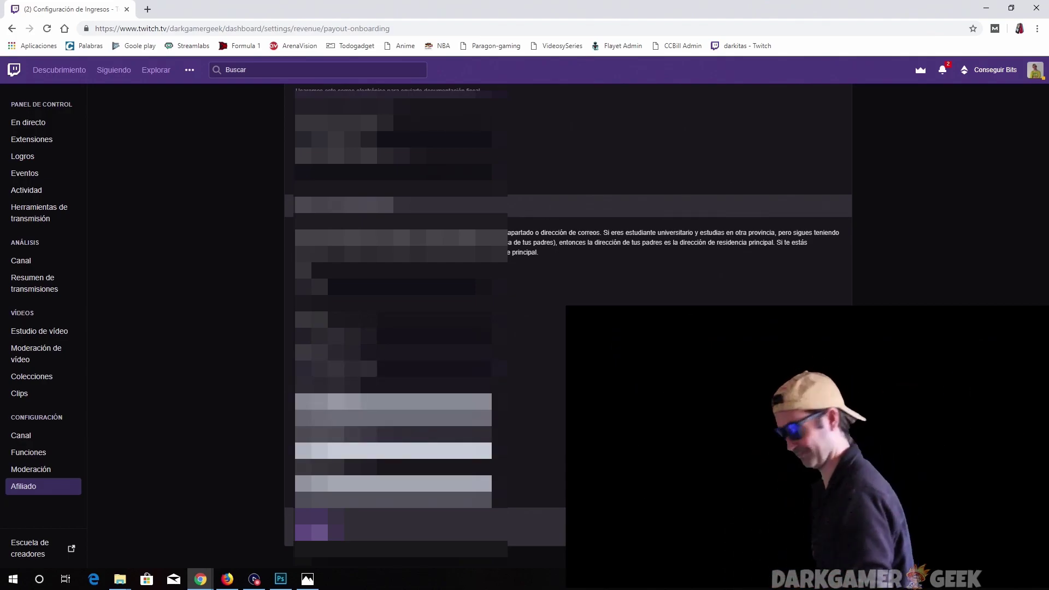
{"action": "key", "text": "Tab"}
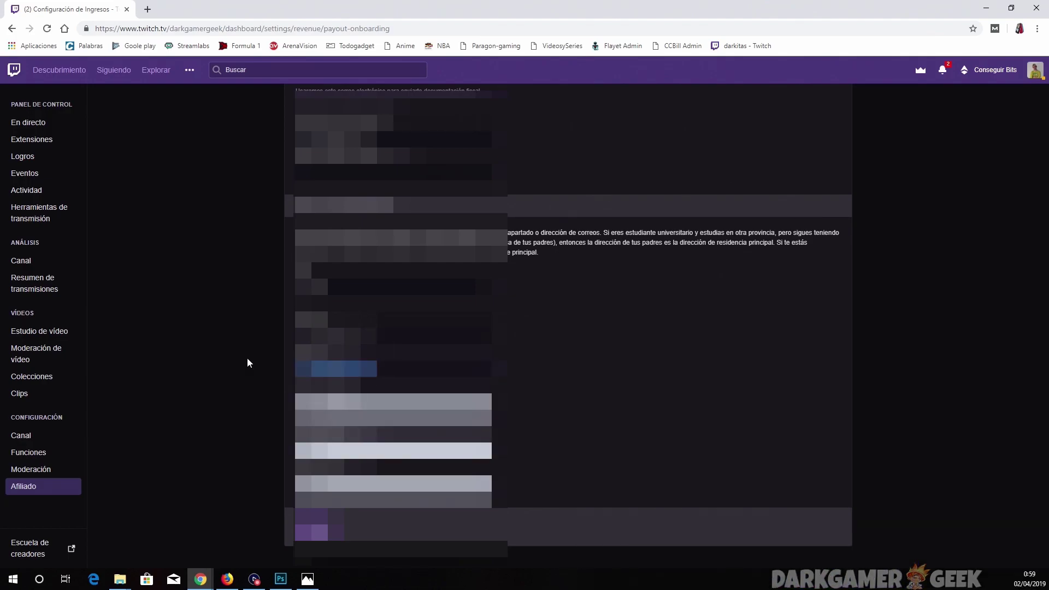
{"action": "key", "text": "Tab"}
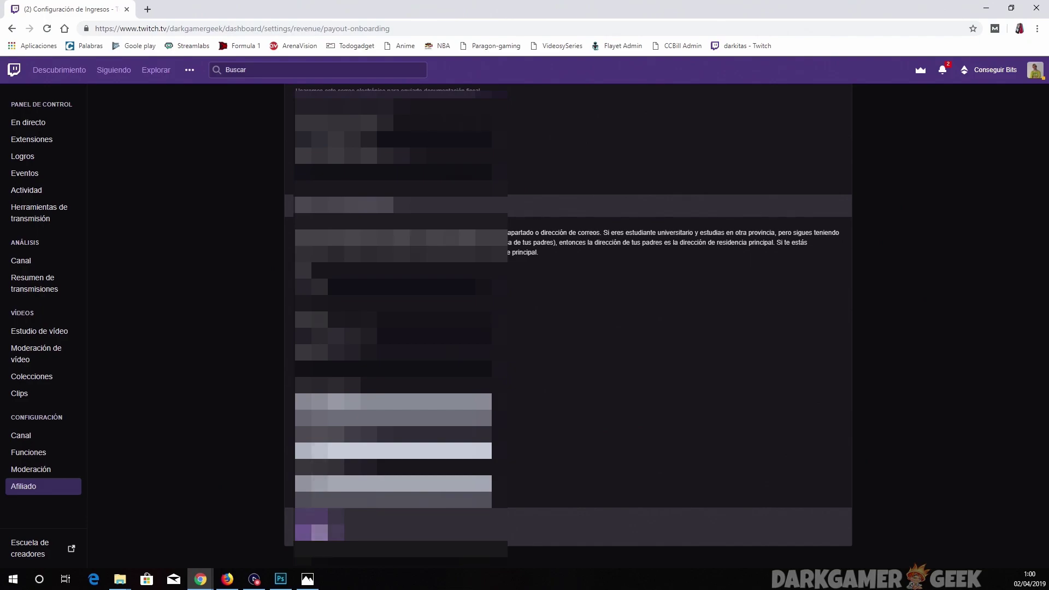
Submit the refilled payment registration and accept the affiliate agreement to reach Paso 3 de 4: Cuestionarios de datos fiscales.
{"action": "left_click", "coordinate": [312, 525]}
{"action": "left_click", "coordinate": [312, 263]}
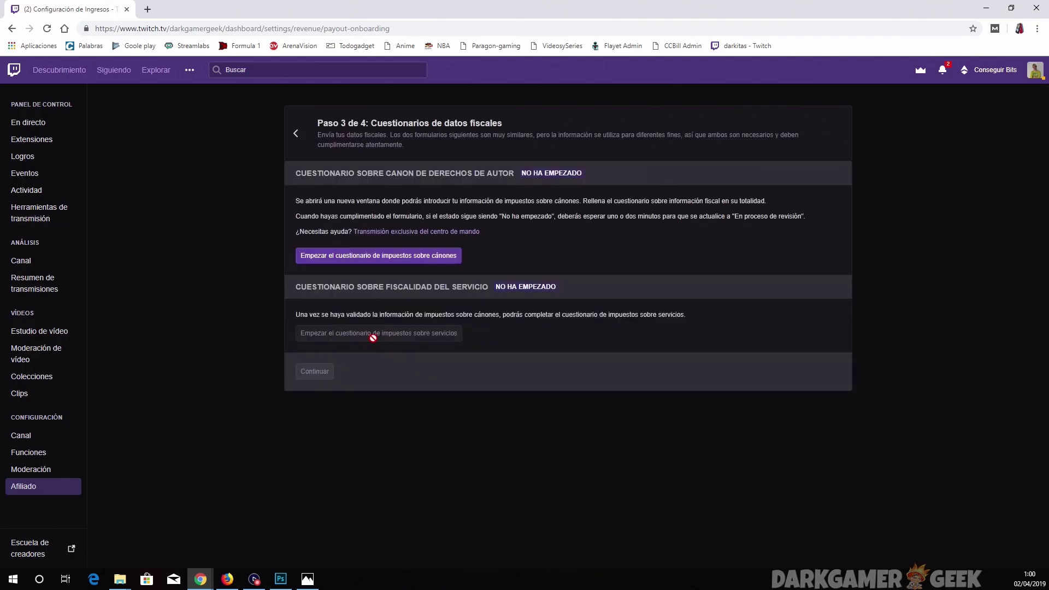
Start the royalty tax questionnaire (impuestos sobre cánones) and open its form in a separate window.
{"action": "left_click", "coordinate": [424, 254]}
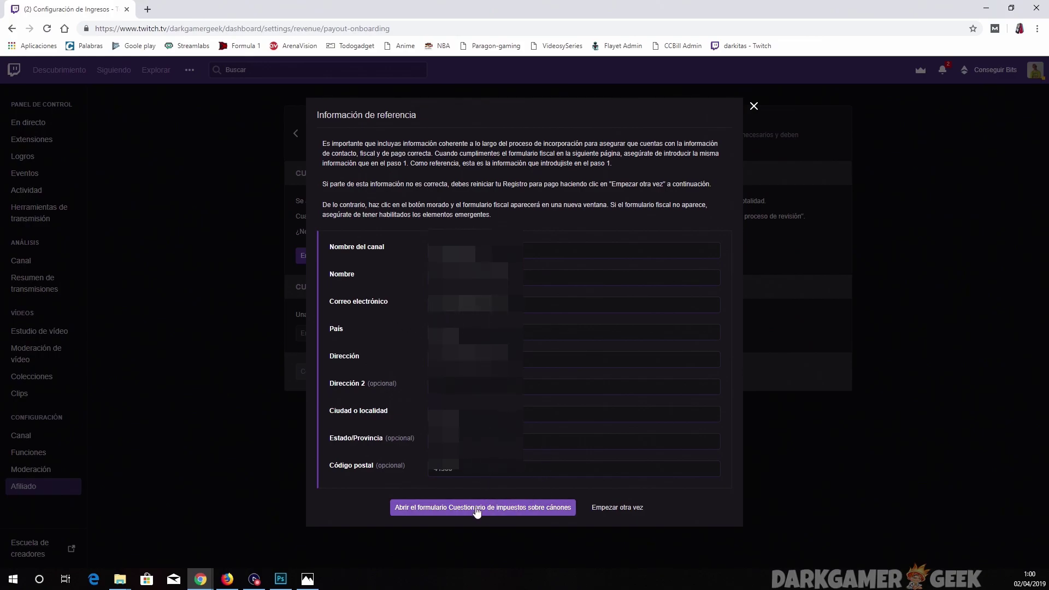
{"action": "left_click", "coordinate": [528, 510]}
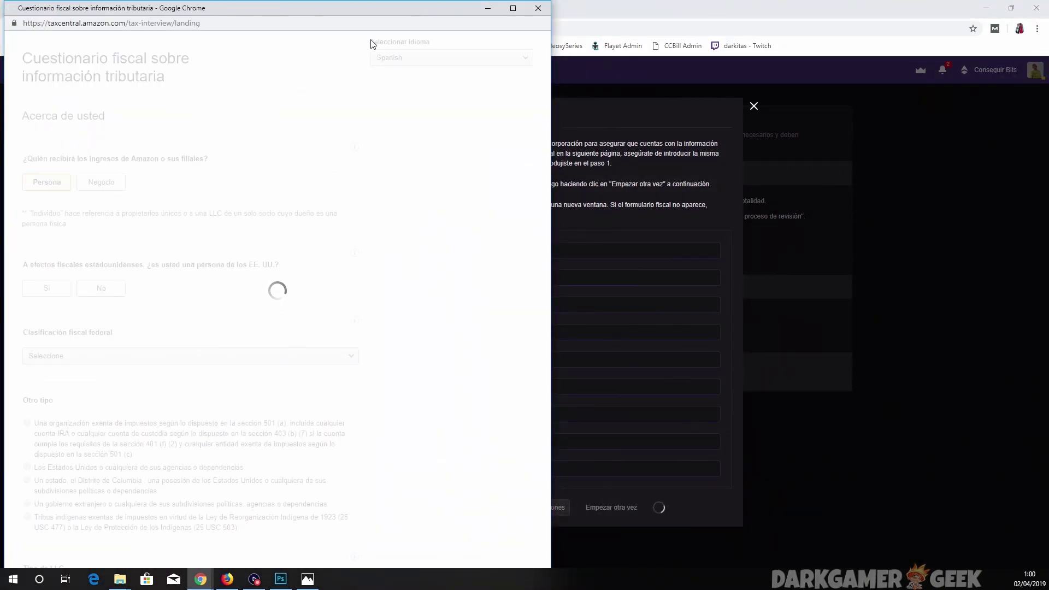
{"action": "left_click_drag", "start_coordinate": [349, 10], "coordinate": [410, 14]}
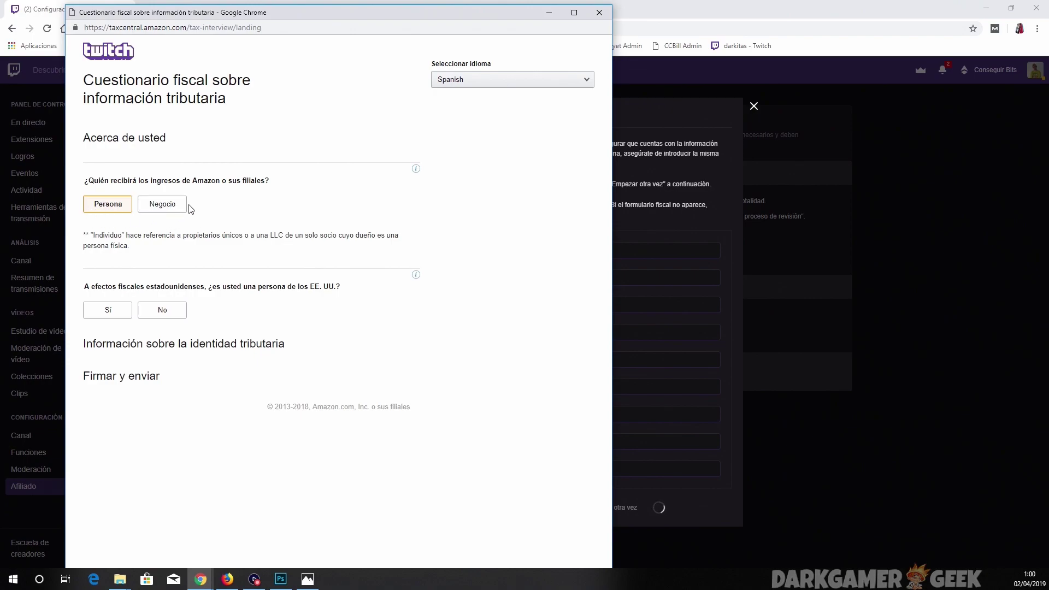
Set the income recipient to Persona and answer No to being a US person and to acting as an intermediary agent.
{"action": "left_click", "coordinate": [106, 210]}
{"action": "left_click", "coordinate": [159, 308]}
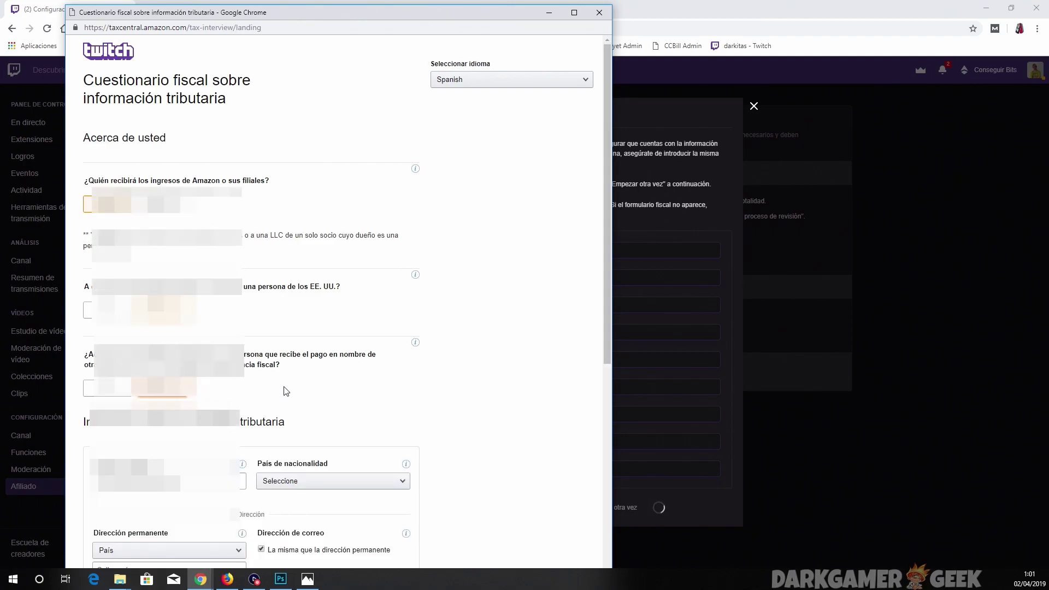
Set both the country of nationality and the permanent address country to España.
{"action": "scroll", "coordinate": [499, 392], "scroll_direction": "down", "scroll_amount": 2}
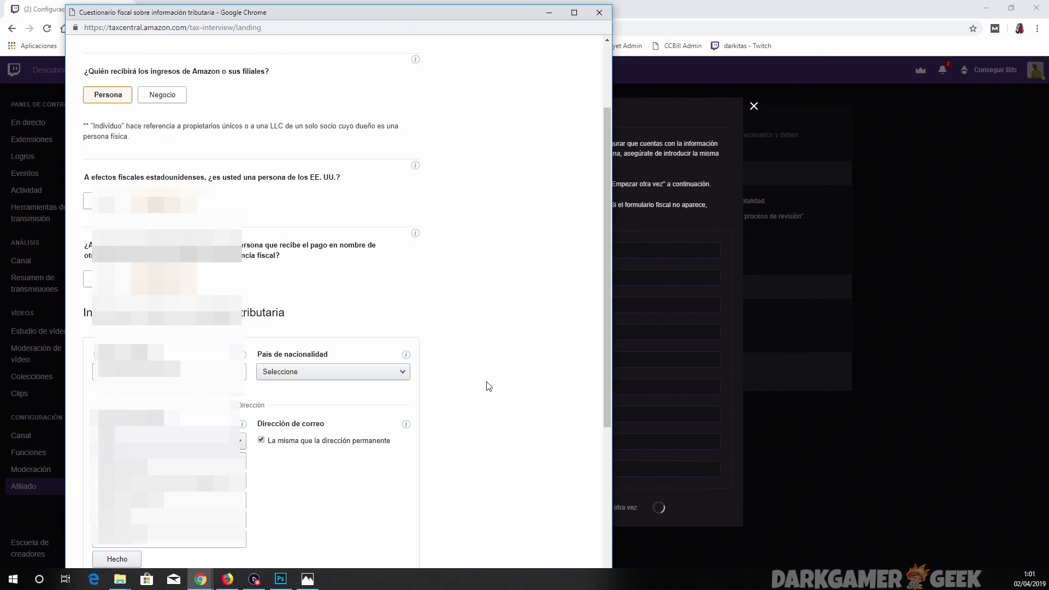
{"action": "scroll", "coordinate": [488, 386], "scroll_direction": "down", "scroll_amount": 1}
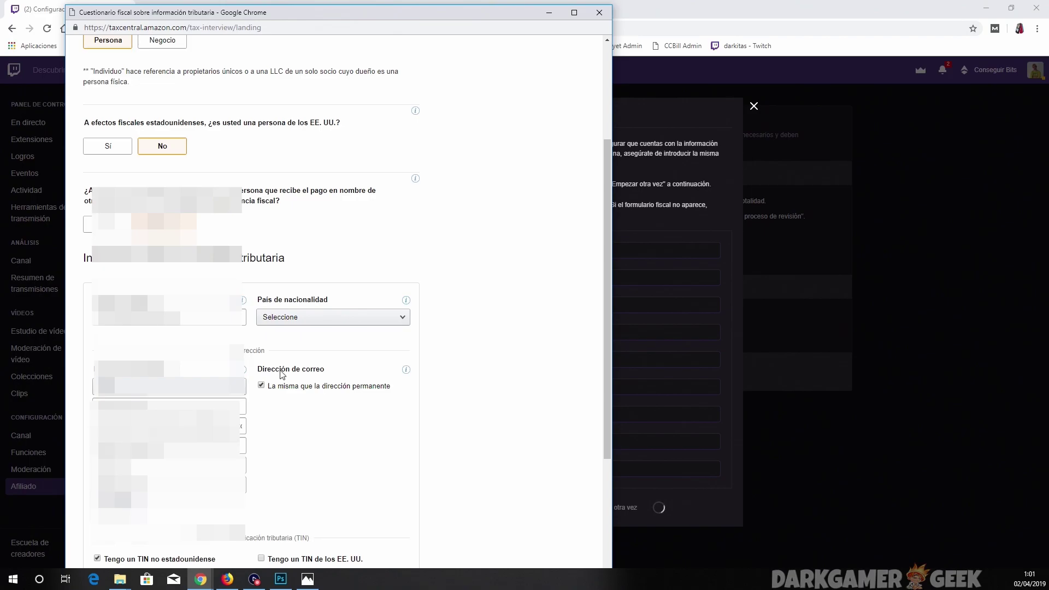
{"action": "scroll", "coordinate": [282, 375], "scroll_direction": "down", "scroll_amount": 1}
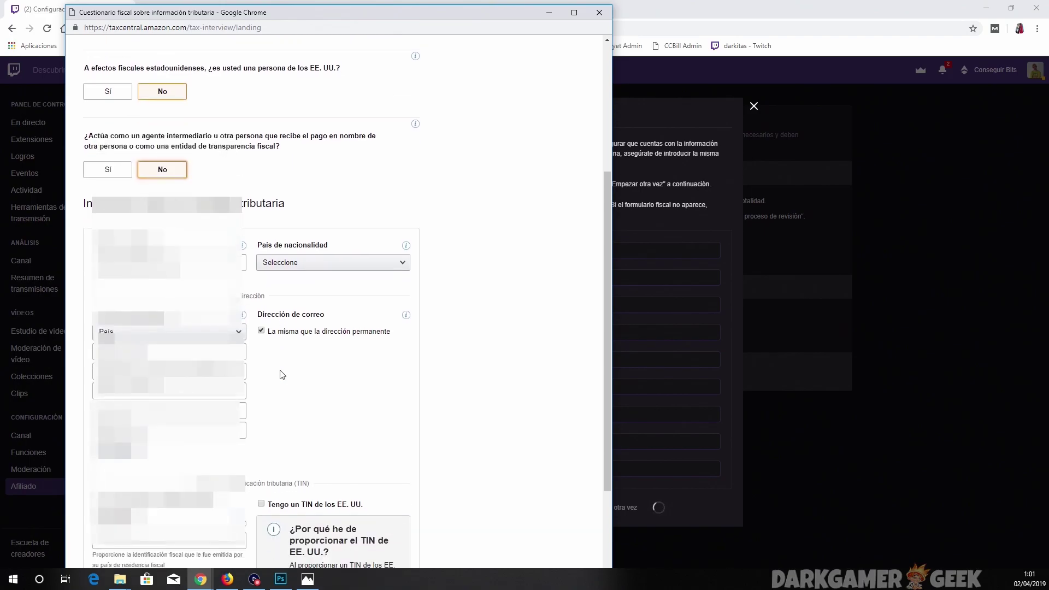
{"action": "left_click", "coordinate": [295, 264]}
{"action": "left_click", "coordinate": [297, 280]}
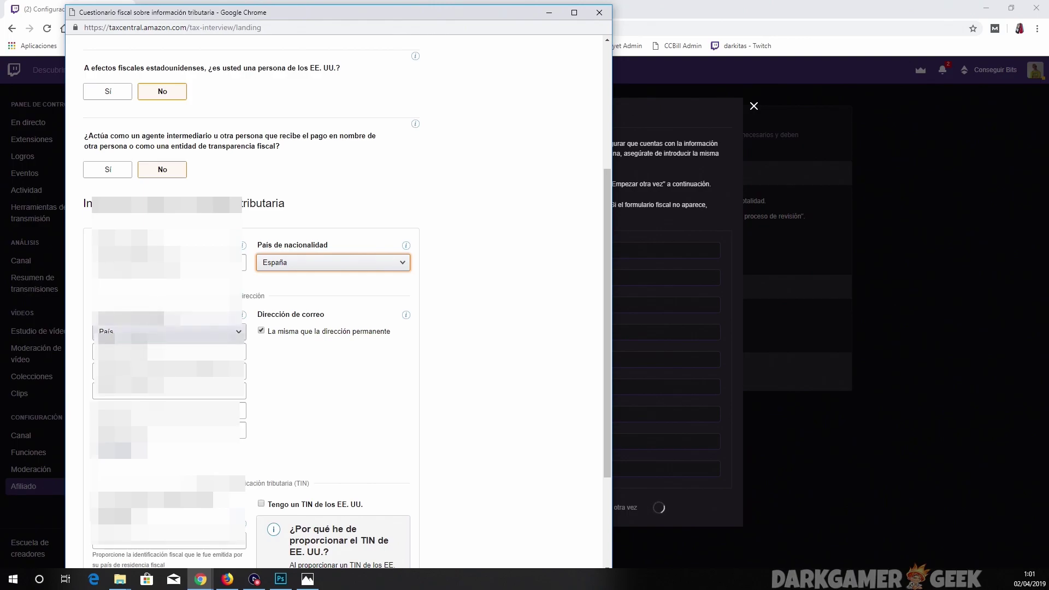
{"action": "left_click", "coordinate": [169, 332]}
{"action": "left_click", "coordinate": [134, 78]}
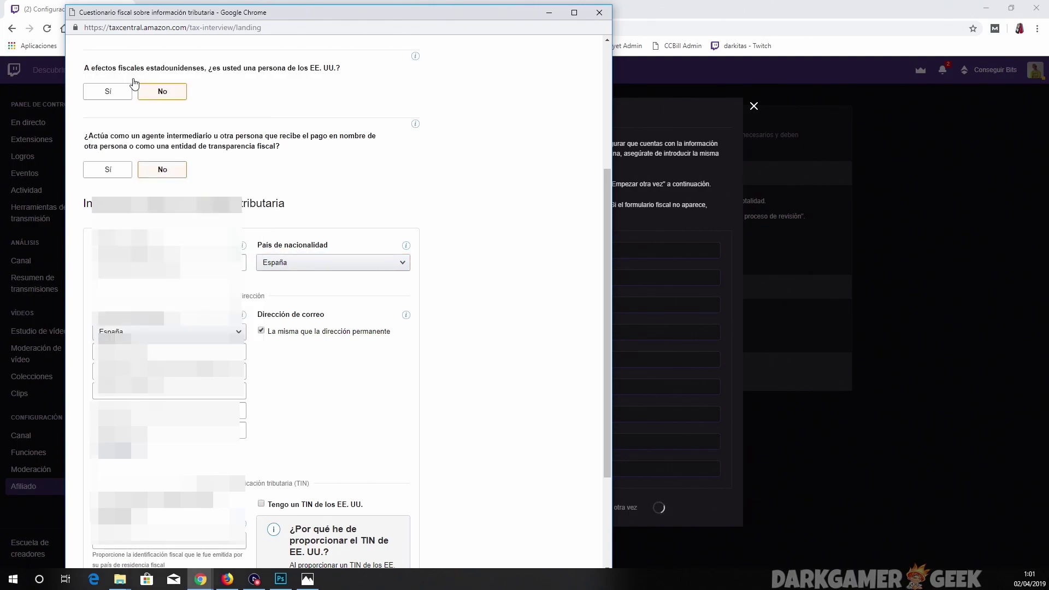
Fill in the street, city, province and postal code of the permanent address and confirm the address as done.
{"action": "left_click", "coordinate": [170, 352]}
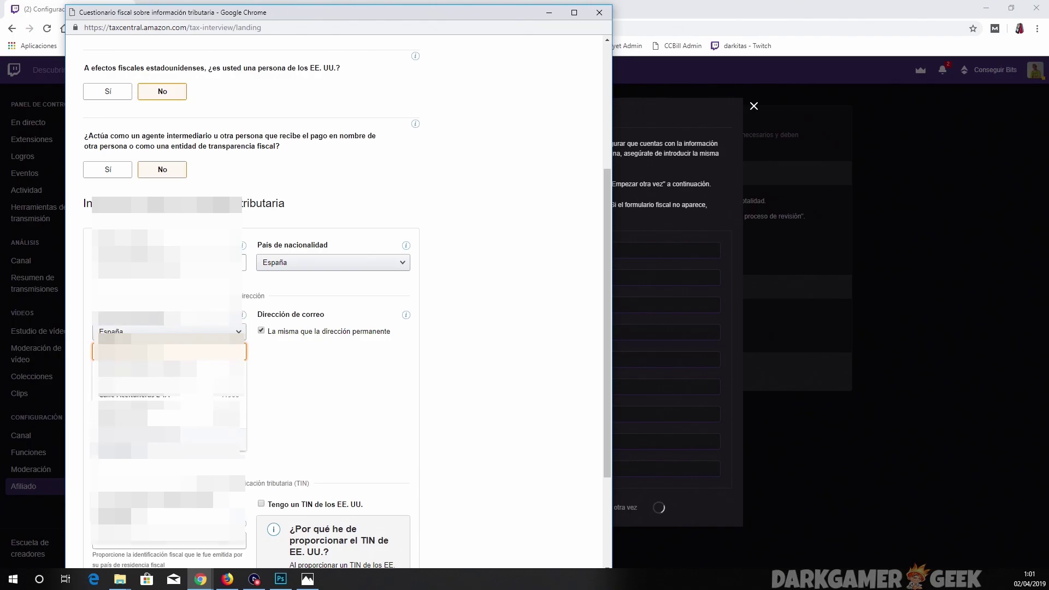
{"action": "key", "text": "Down"}
{"action": "key", "text": "Return"}
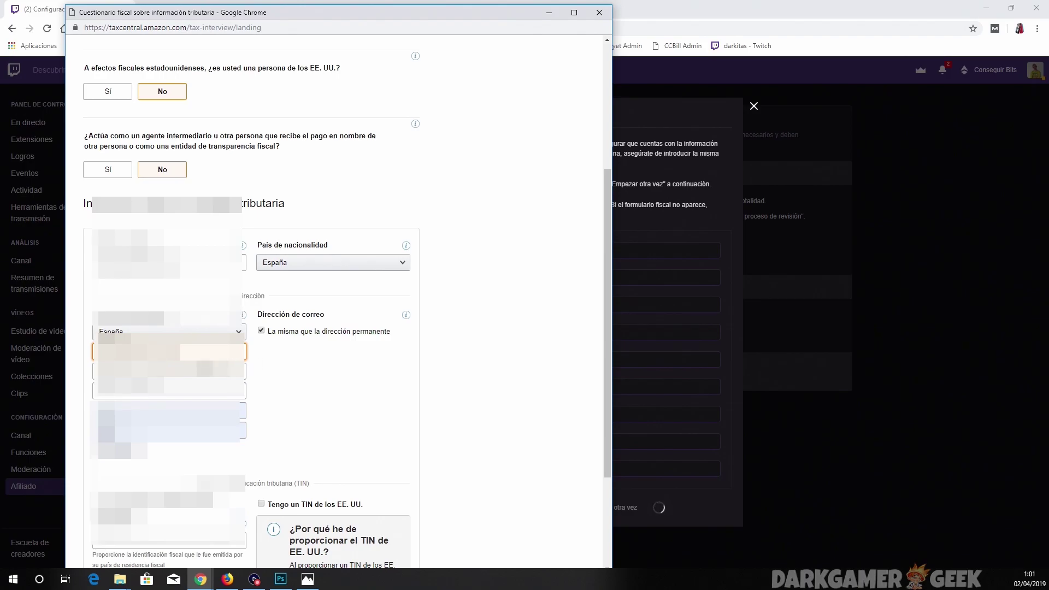
{"action": "left_click", "coordinate": [170, 397]}
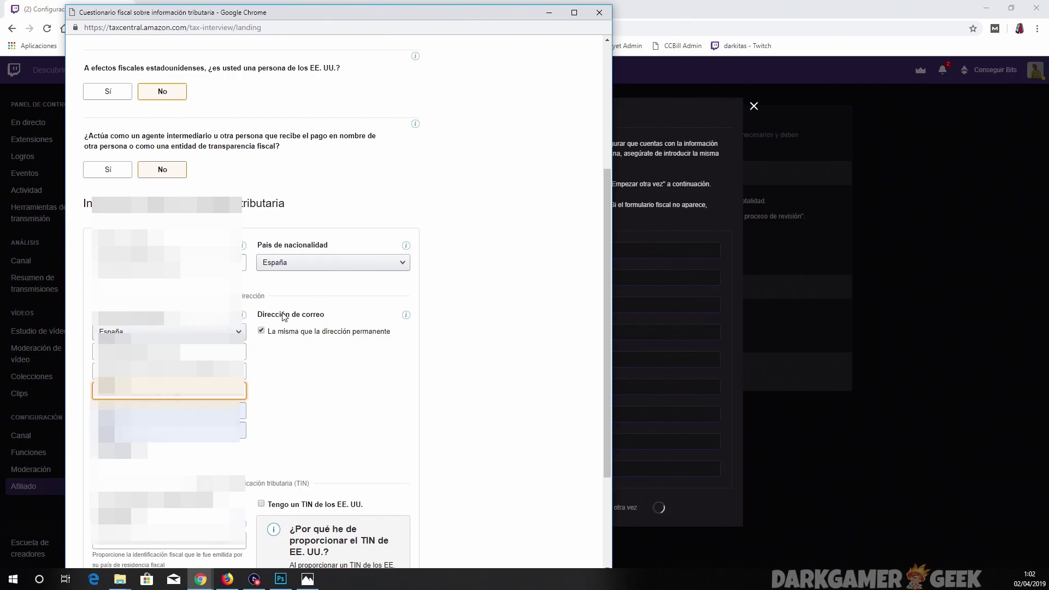
{"action": "left_click", "coordinate": [460, 366]}
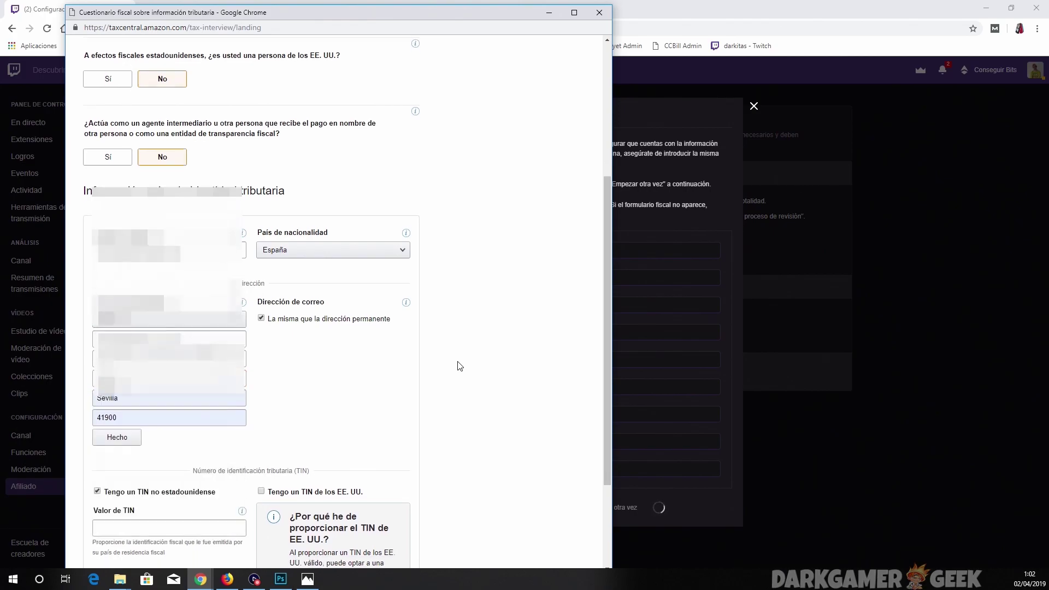
{"action": "scroll", "coordinate": [459, 366], "scroll_direction": "down", "scroll_amount": 2}
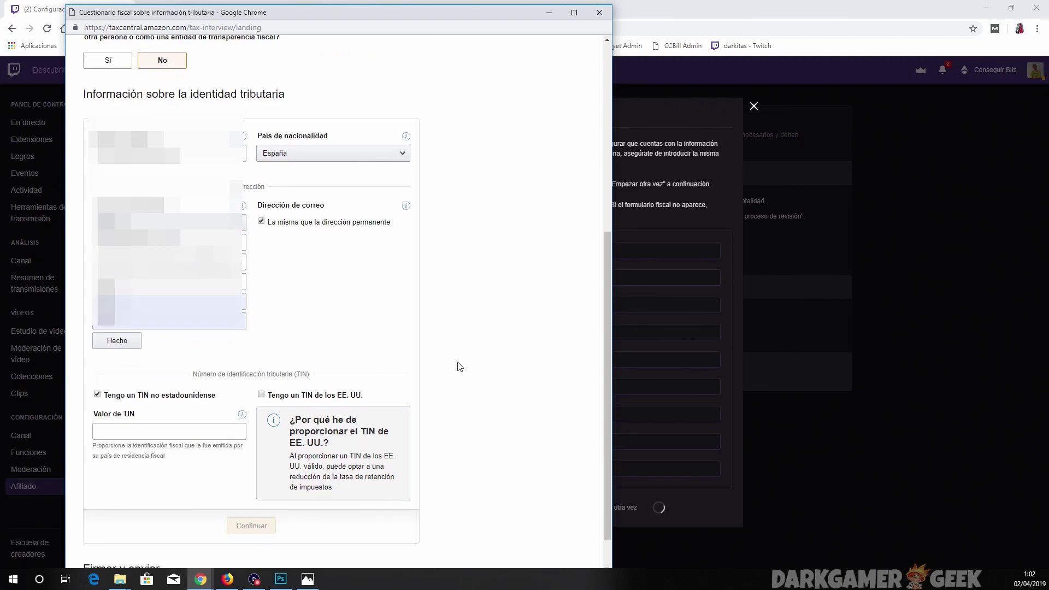
{"action": "scroll", "coordinate": [458, 365], "scroll_direction": "down", "scroll_amount": 1}
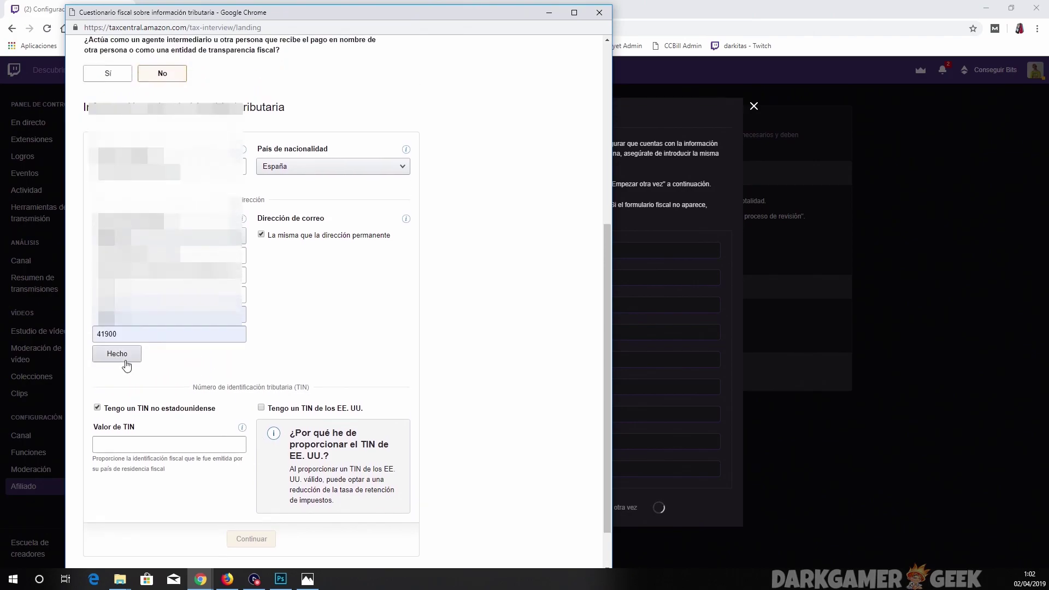
{"action": "left_click", "coordinate": [116, 354]}
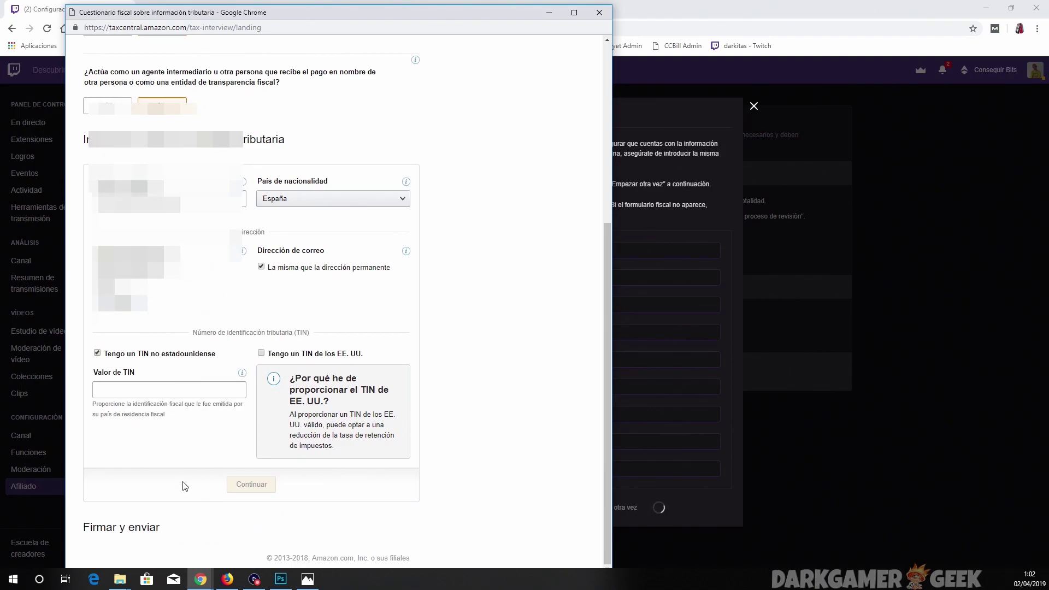
Read the help text explaining the non-US Valor de TIN and close it.
{"action": "left_click", "coordinate": [242, 373]}
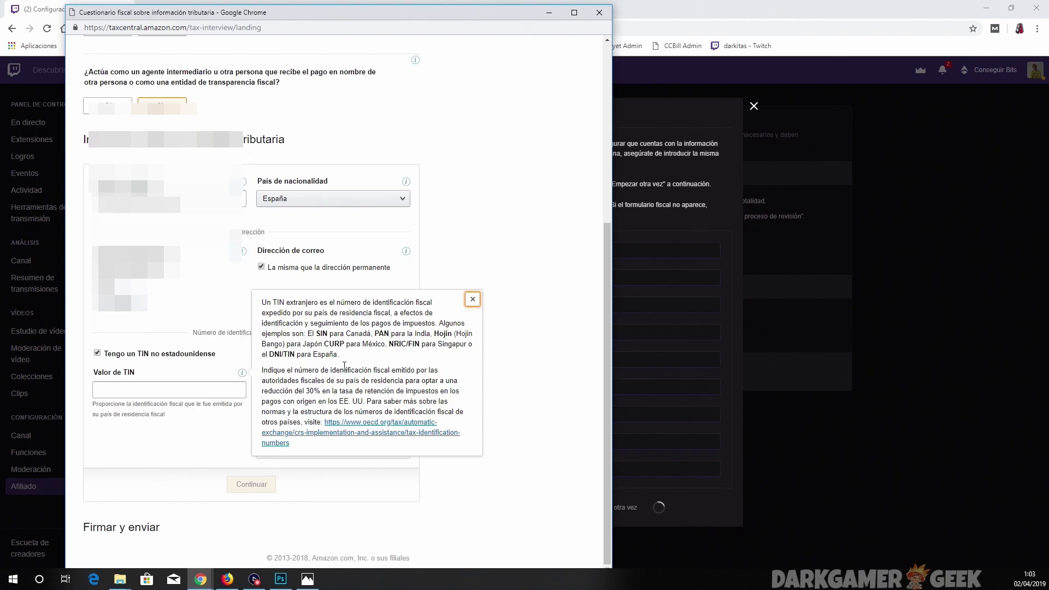
{"action": "left_click", "coordinate": [190, 387]}
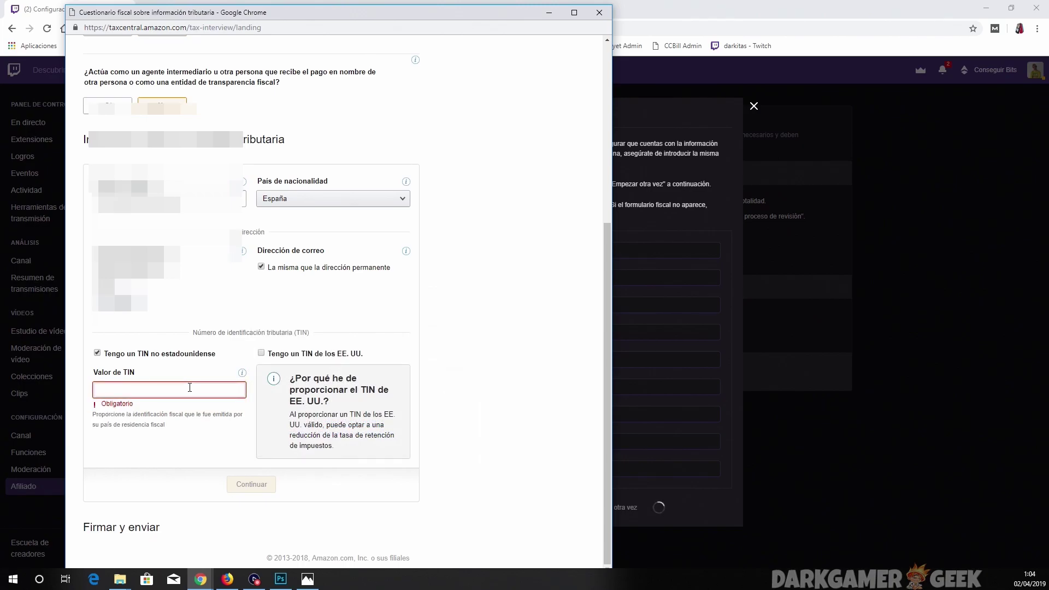
Enter the non-US tax identification number in the Valor de TIN field.
{"action": "key", "text": "ctrl+v"}
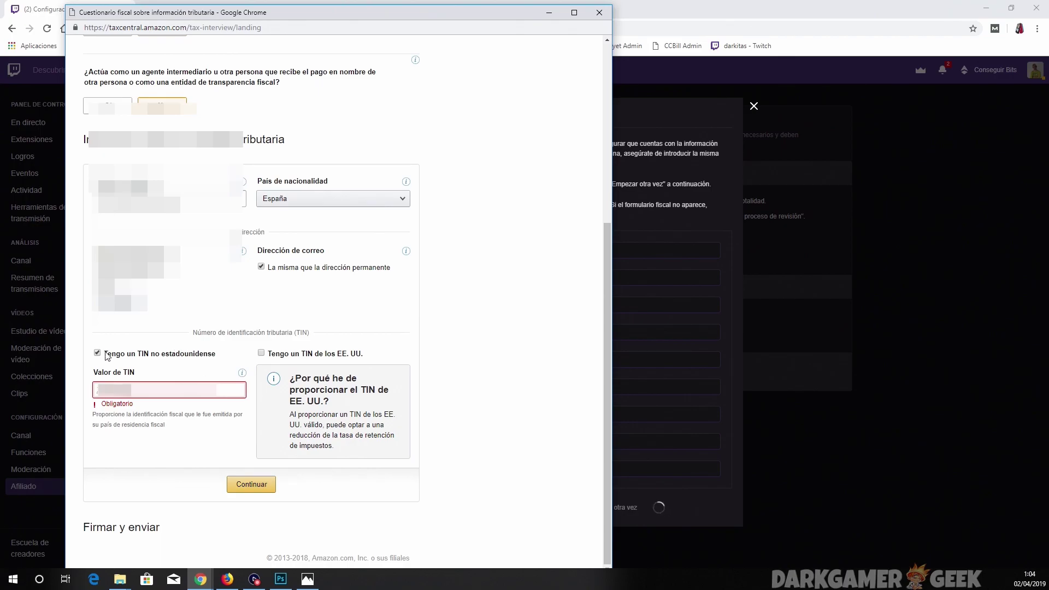
{"action": "left_click", "coordinate": [242, 372]}
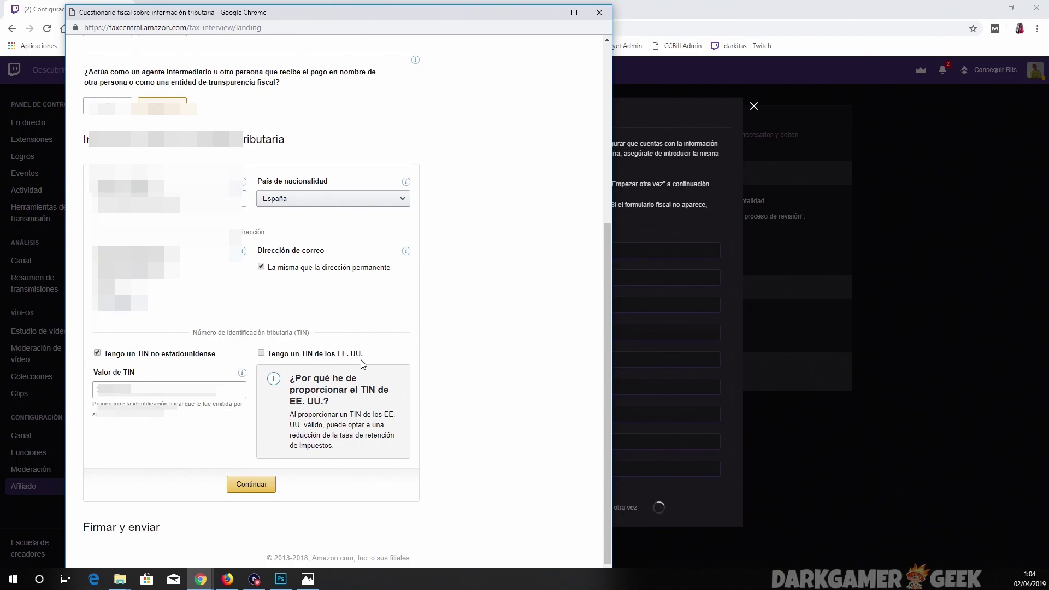
{"action": "left_click", "coordinate": [261, 355]}
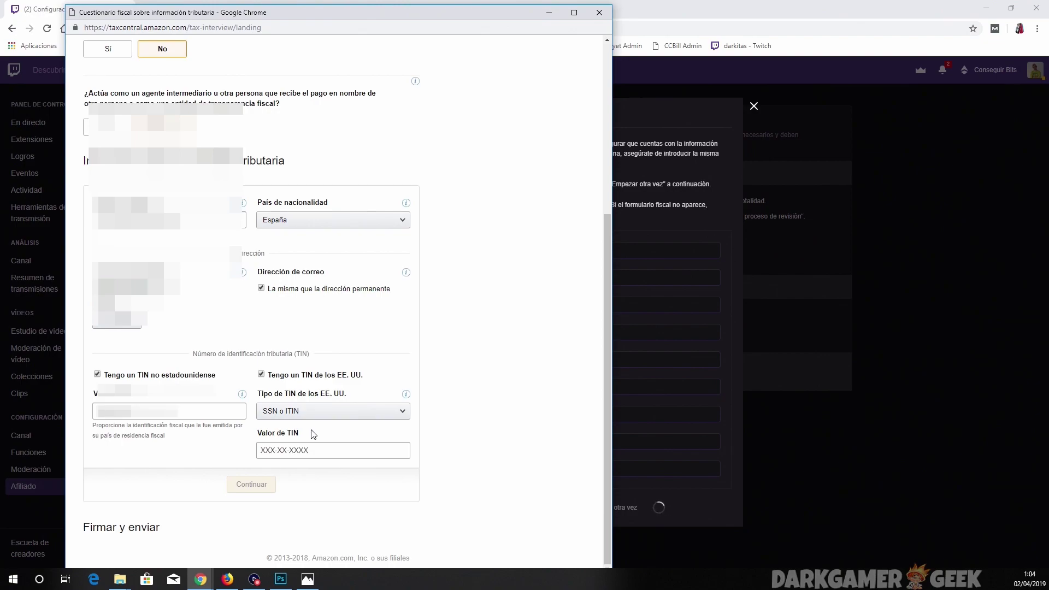
{"action": "left_click", "coordinate": [393, 418]}
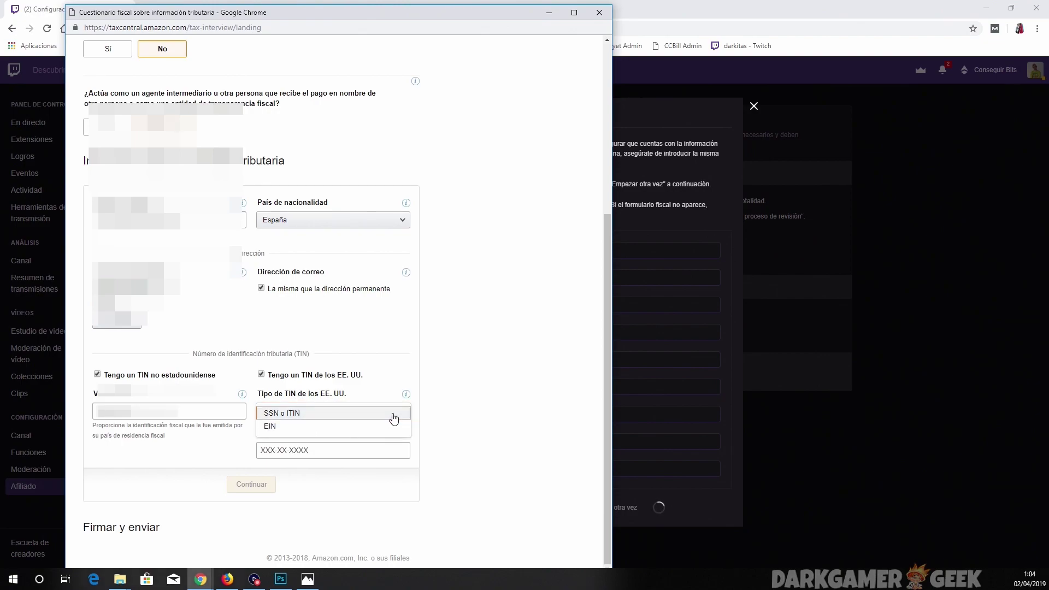
{"action": "left_click", "coordinate": [357, 420]}
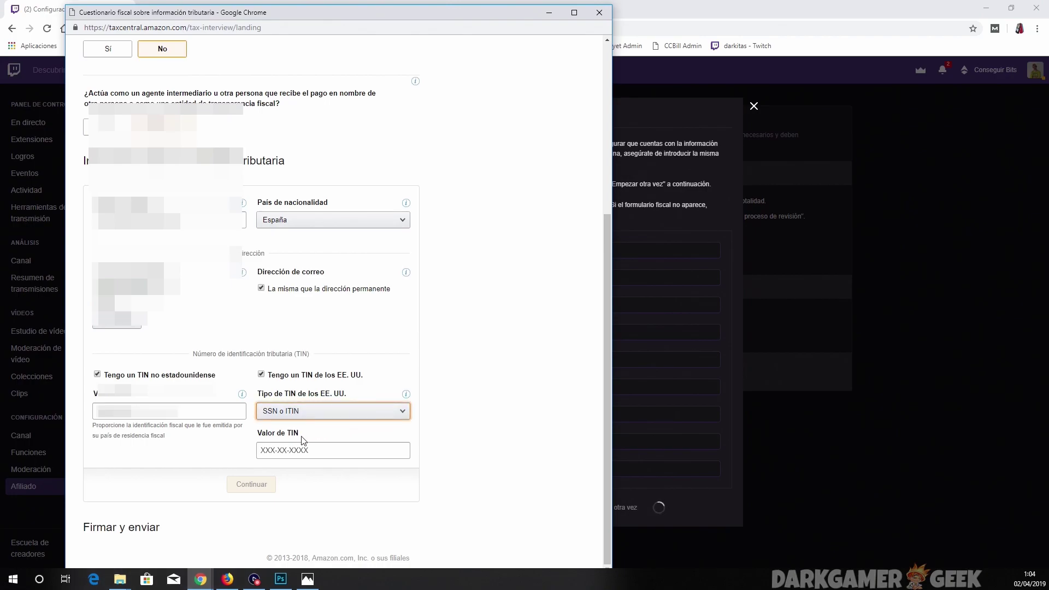
{"action": "left_click", "coordinate": [265, 375]}
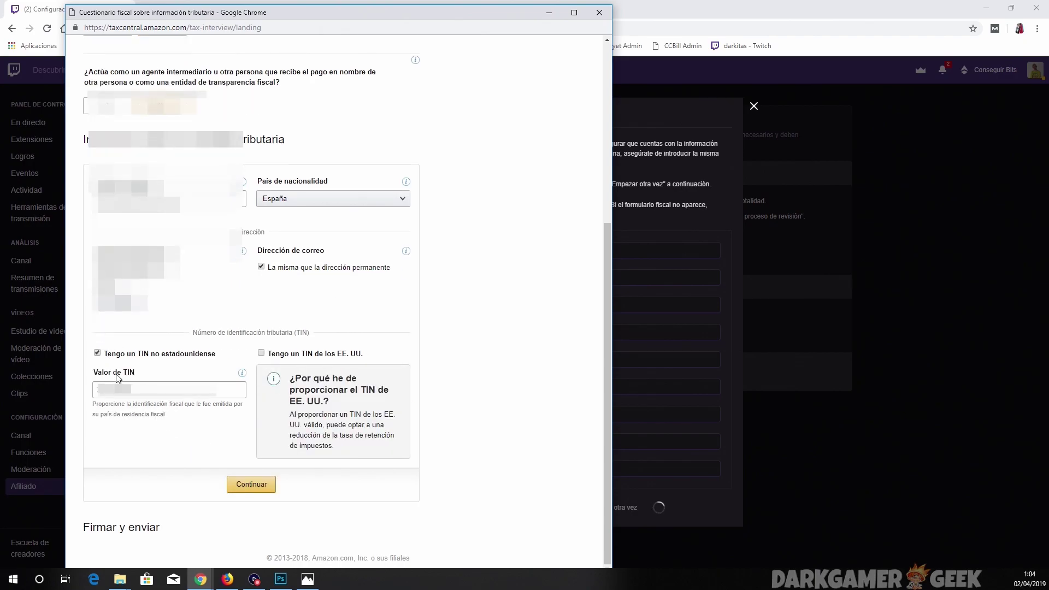
Reread the help text on which foreign tax number to provide and close it.
{"action": "left_click", "coordinate": [242, 374]}
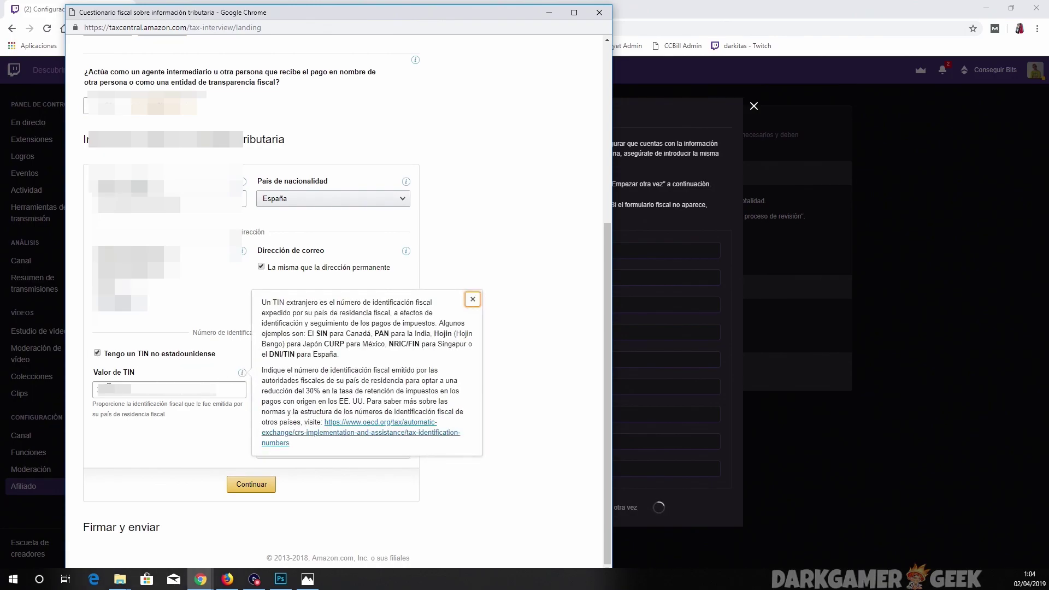
{"action": "left_click", "coordinate": [104, 362]}
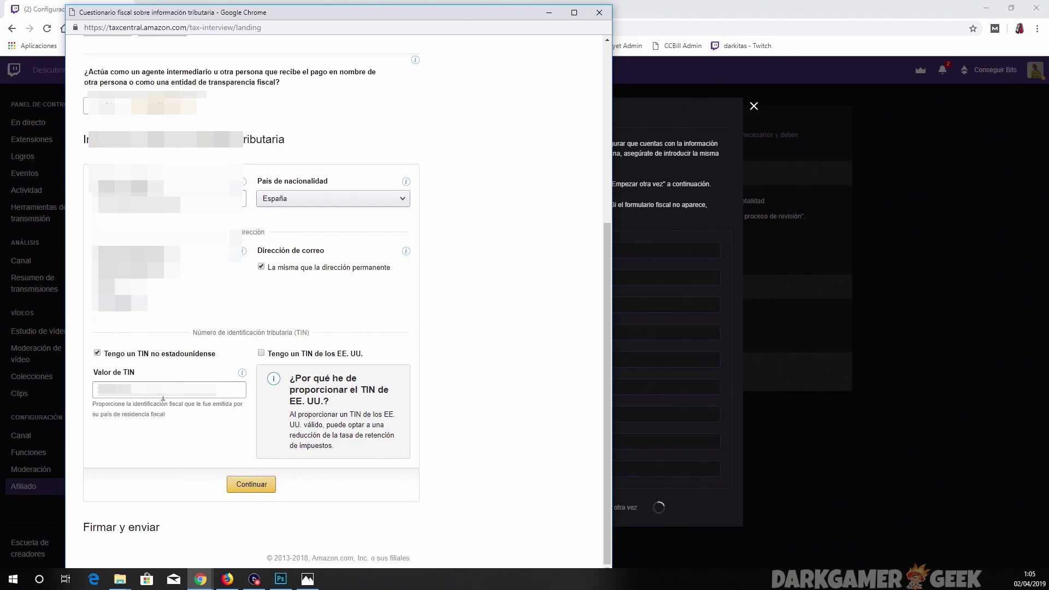
Continue past the tax identity section and confirm España as the country of tax residence for treaty benefits.
{"action": "left_click", "coordinate": [248, 486]}
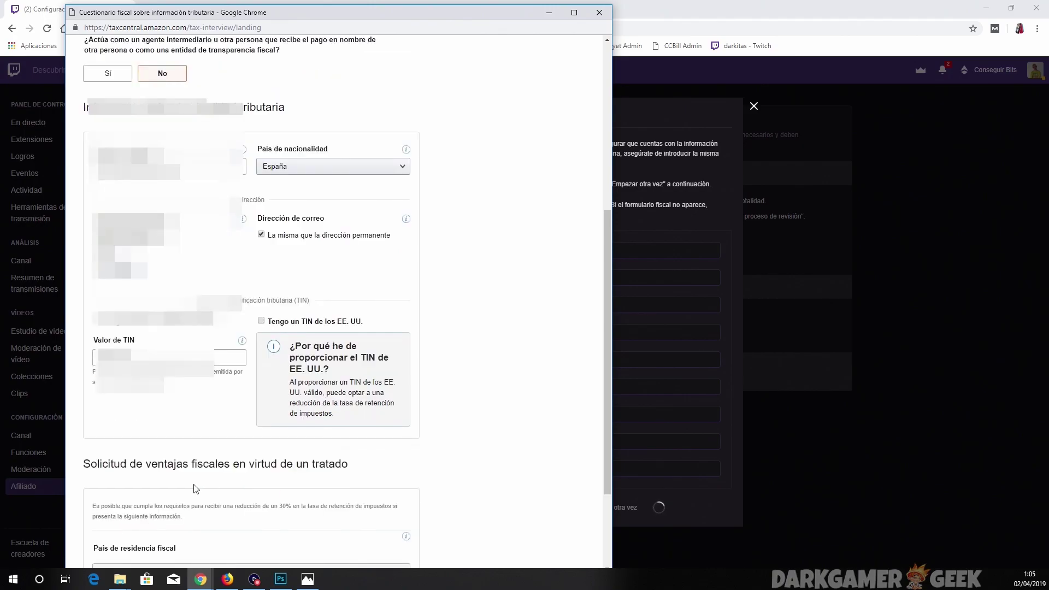
{"action": "scroll", "coordinate": [191, 426], "scroll_direction": "down", "scroll_amount": 3}
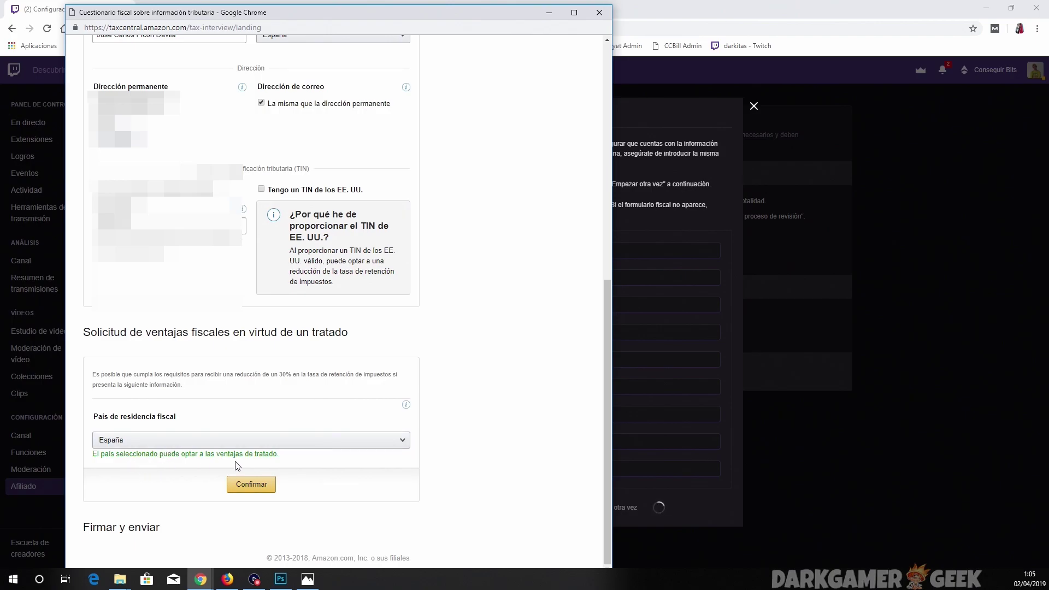
{"action": "left_click", "coordinate": [260, 486]}
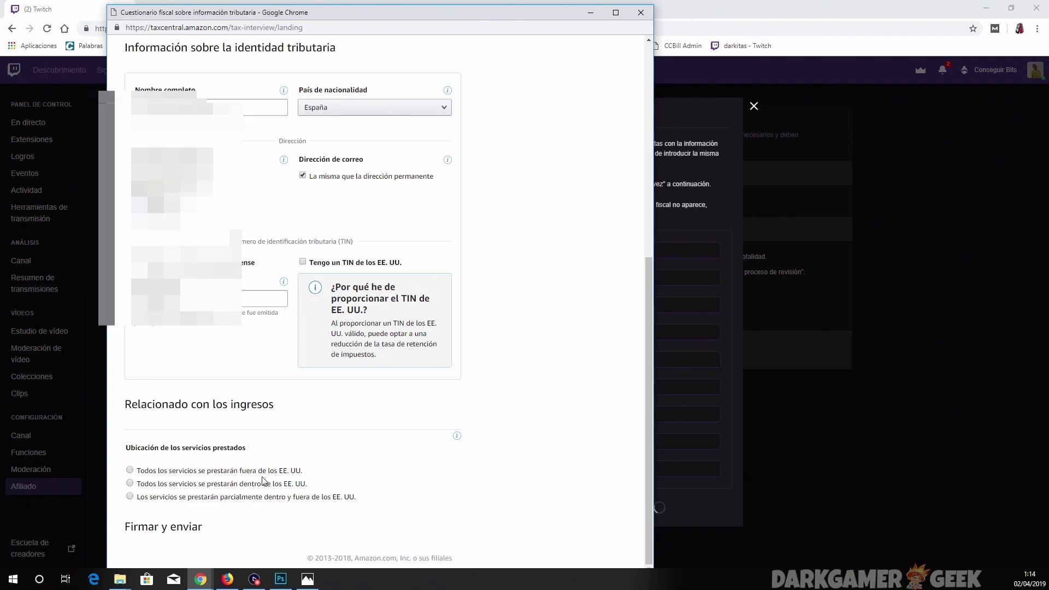
Declare that all services are provided outside the US and review the electronic signature consent for the W-8BEN.
{"action": "left_click", "coordinate": [130, 470]}
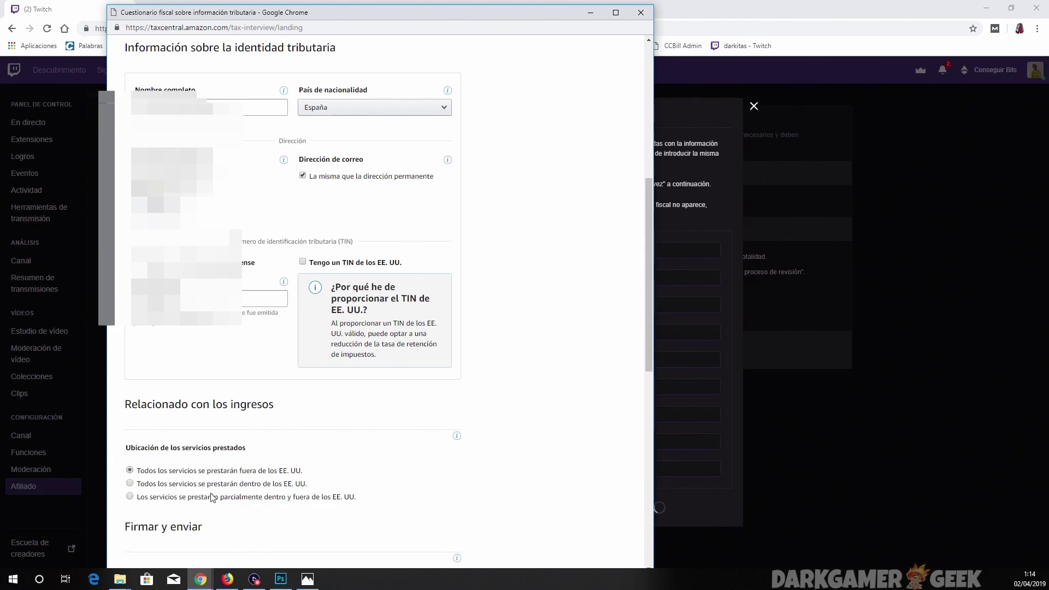
{"action": "scroll", "coordinate": [378, 475], "scroll_direction": "down", "scroll_amount": 4}
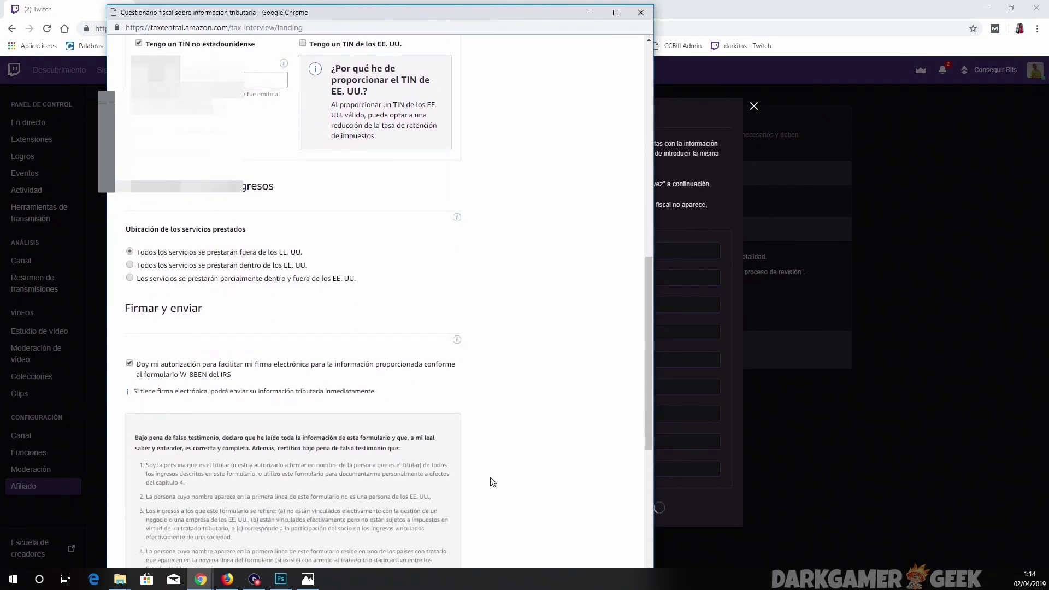
{"action": "scroll", "coordinate": [492, 481], "scroll_direction": "down", "scroll_amount": 1}
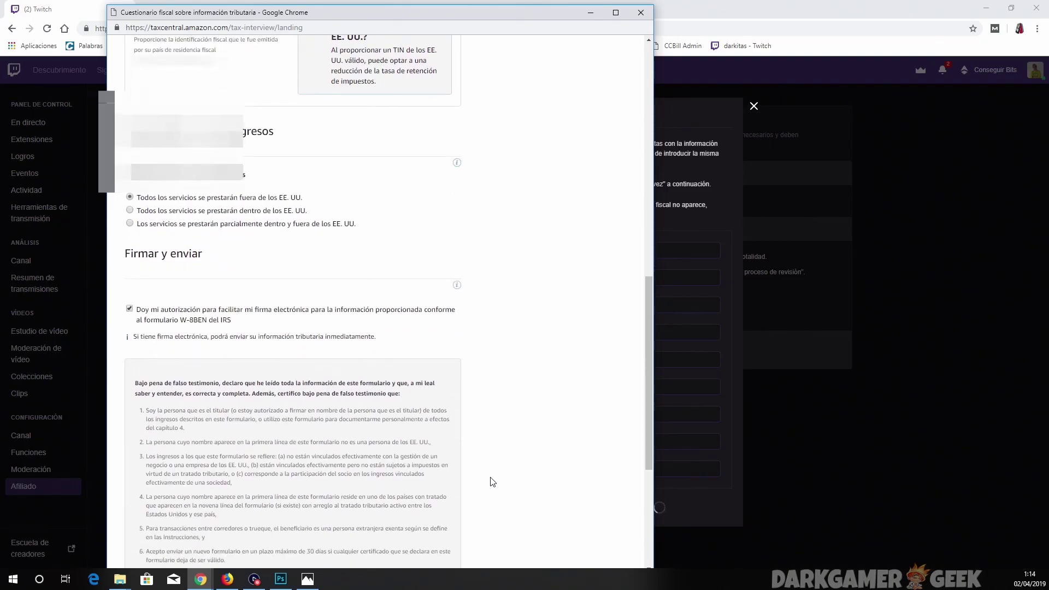
{"action": "scroll", "coordinate": [491, 481], "scroll_direction": "up", "scroll_amount": 2}
{"action": "left_click", "coordinate": [458, 395]}
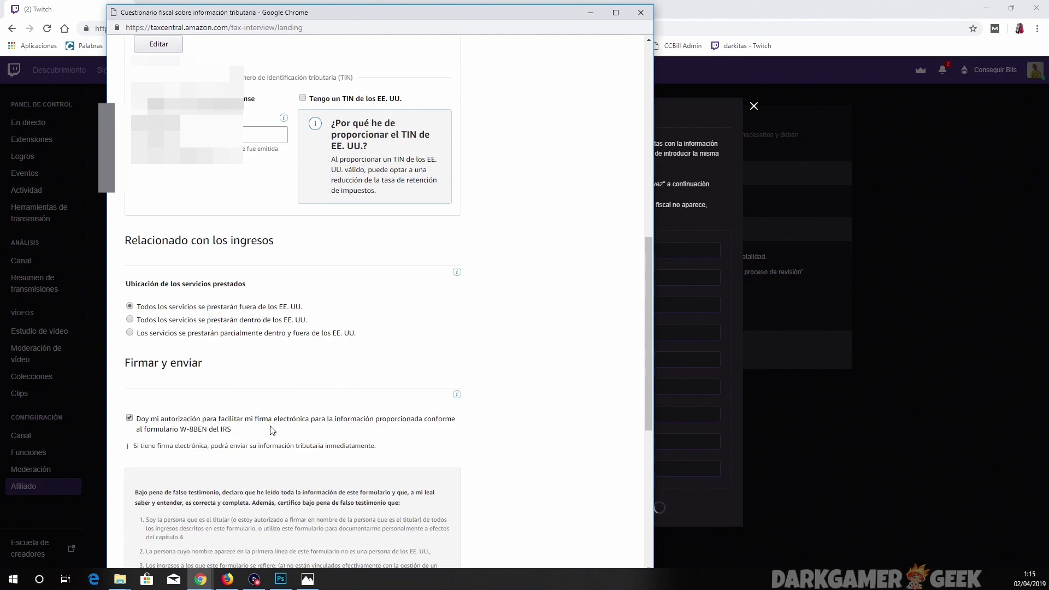
Sign the declaration with the taxpayer's full name, then save the questionnaire and generate its preview.
{"action": "scroll", "coordinate": [271, 430], "scroll_direction": "down", "scroll_amount": 7}
{"action": "left_click", "coordinate": [207, 416]}
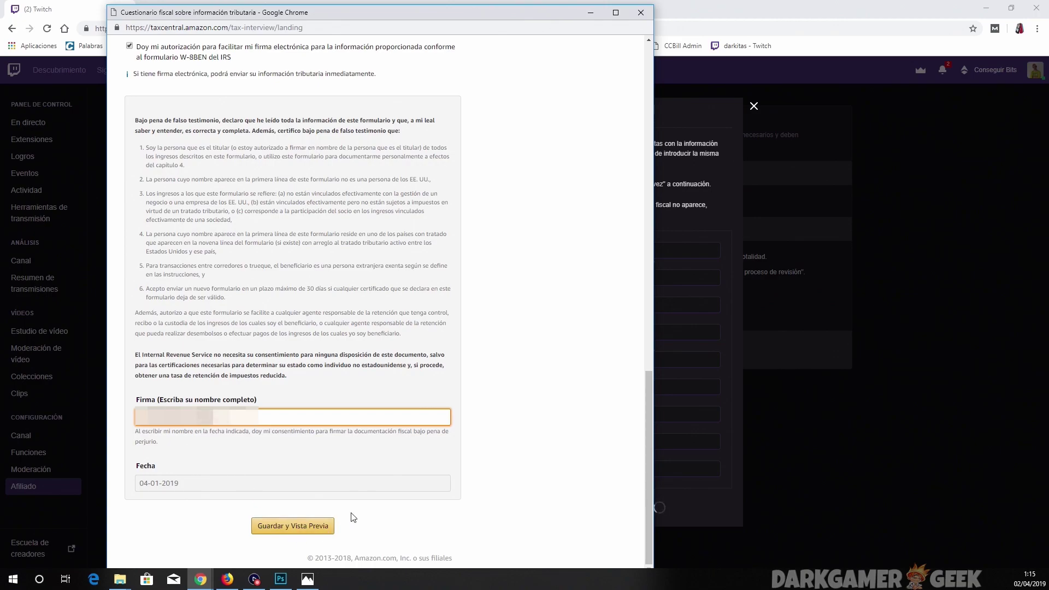
{"action": "left_click", "coordinate": [305, 525]}
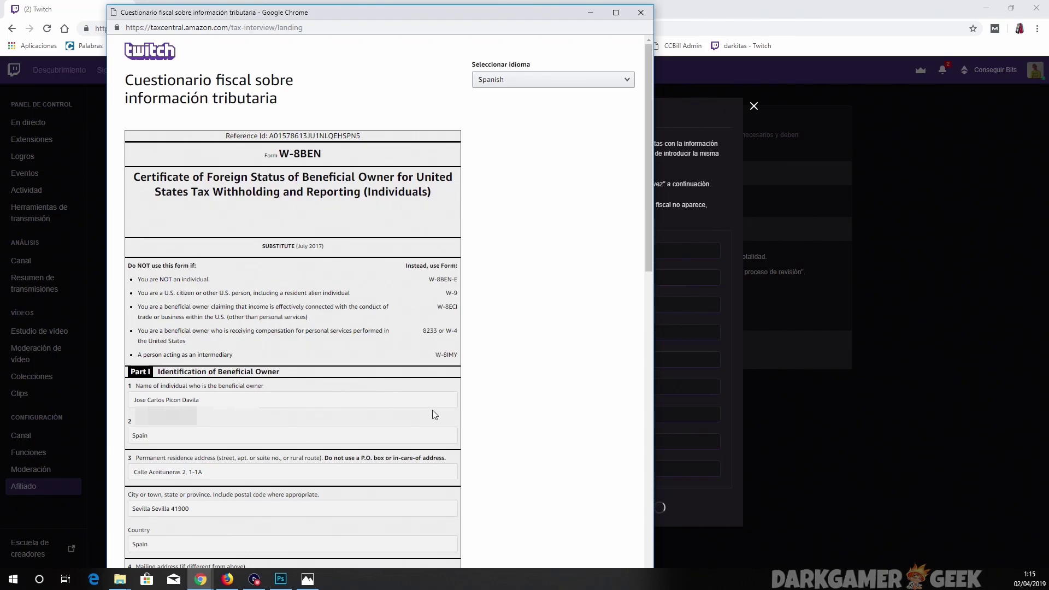
Submit the previewed W-8BEN form and continue from the tax questionnaires to step 4, the payment configuration.
{"action": "scroll", "coordinate": [434, 415], "scroll_direction": "down", "scroll_amount": 15}
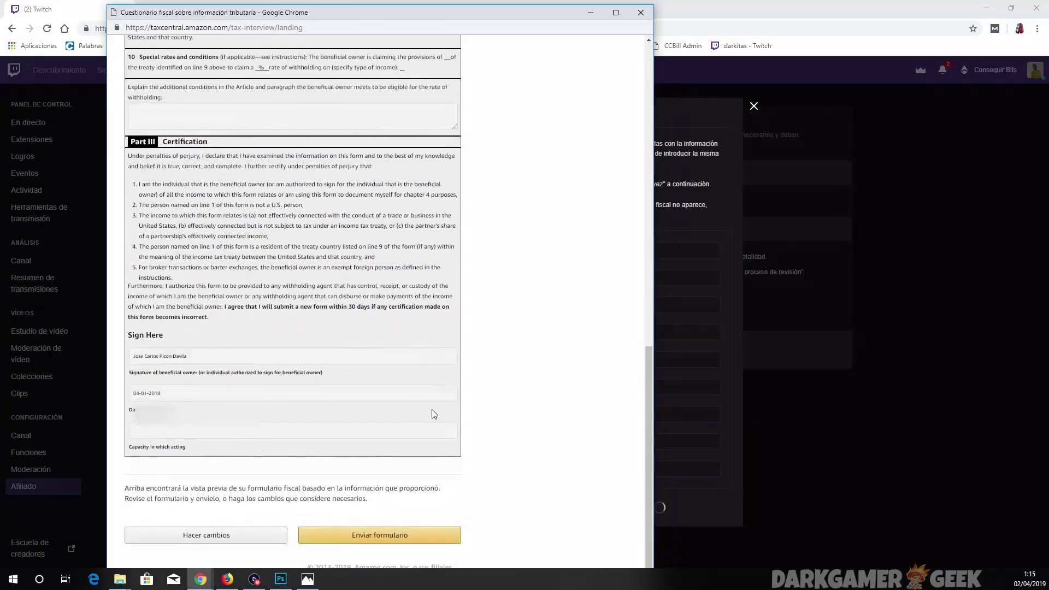
{"action": "left_click", "coordinate": [411, 535]}
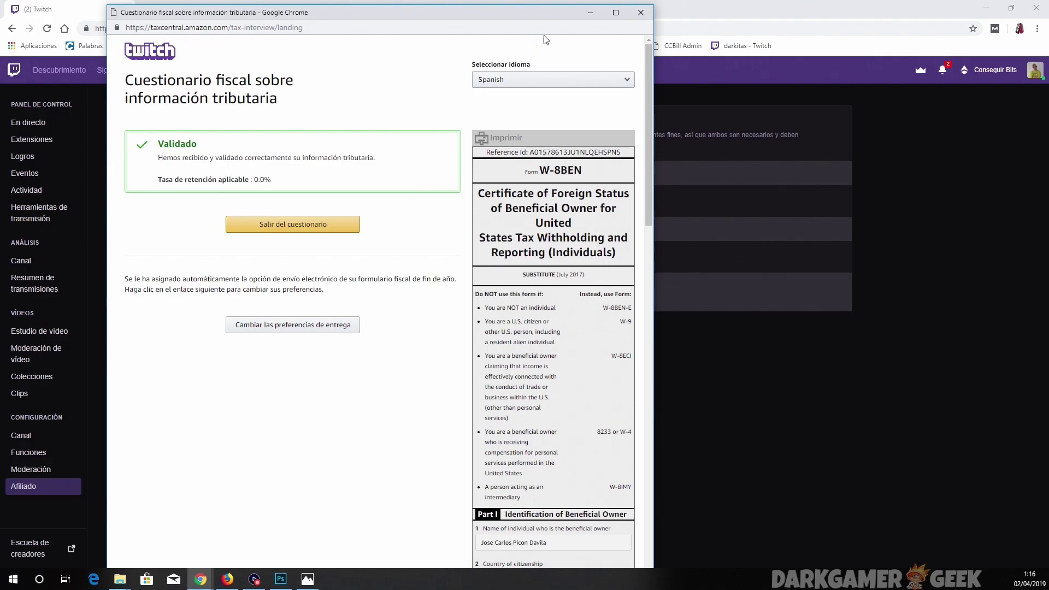
{"action": "left_click", "coordinate": [592, 11]}
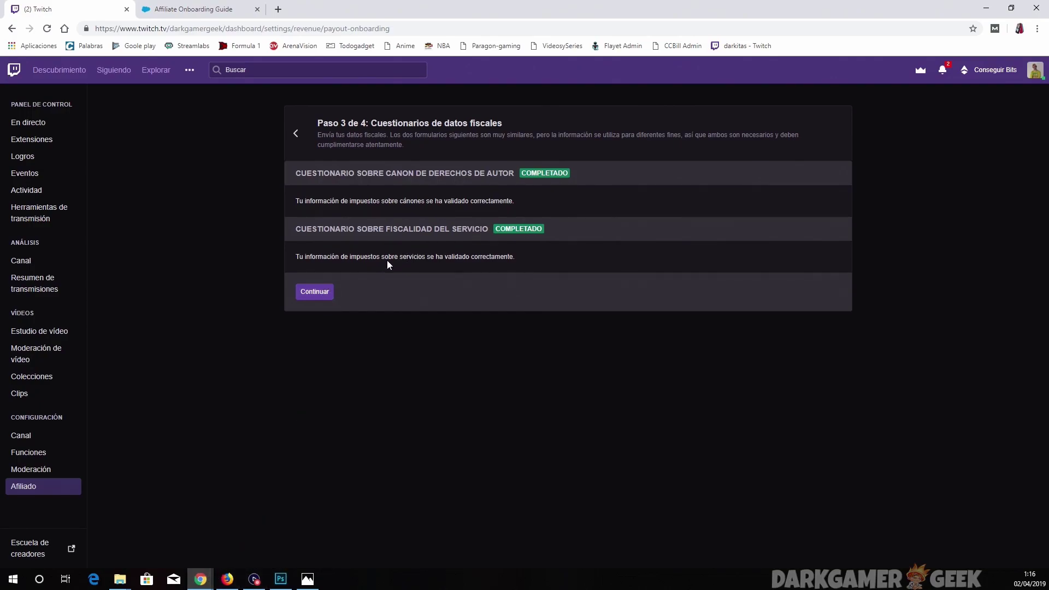
{"action": "left_click", "coordinate": [316, 292]}
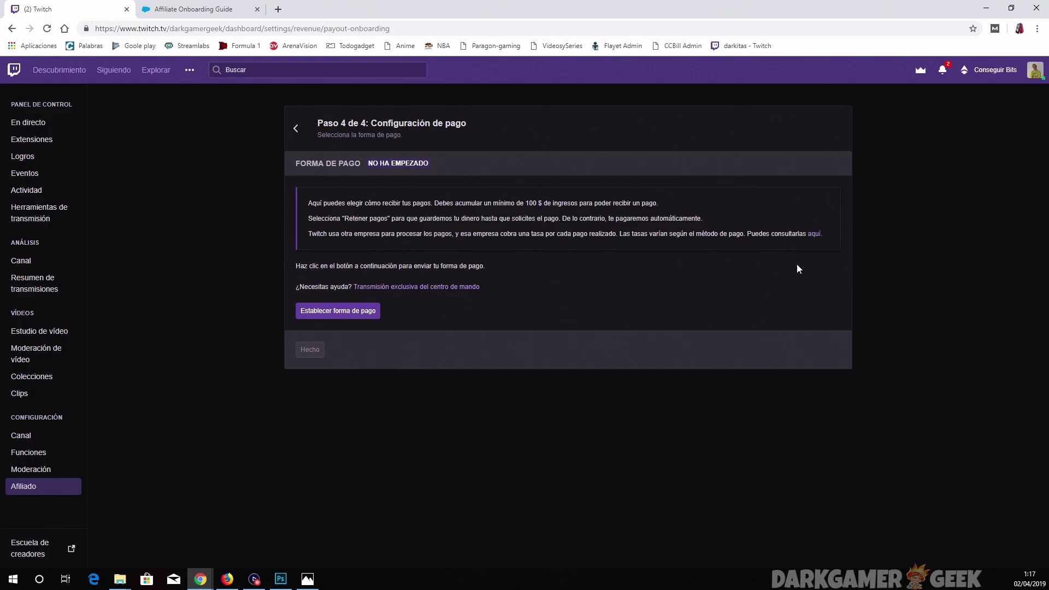
Open the linked payment fees guide in a new tab and translate the page into Spanish.
{"action": "right_click", "coordinate": [815, 235]}
{"action": "left_click", "coordinate": [831, 244]}
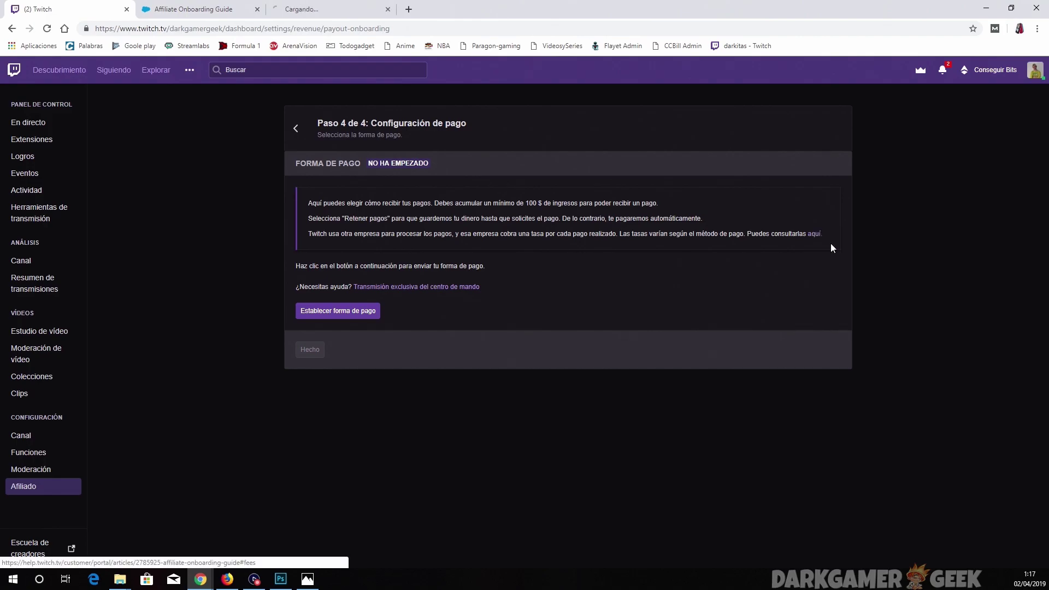
{"action": "left_click", "coordinate": [278, 14]}
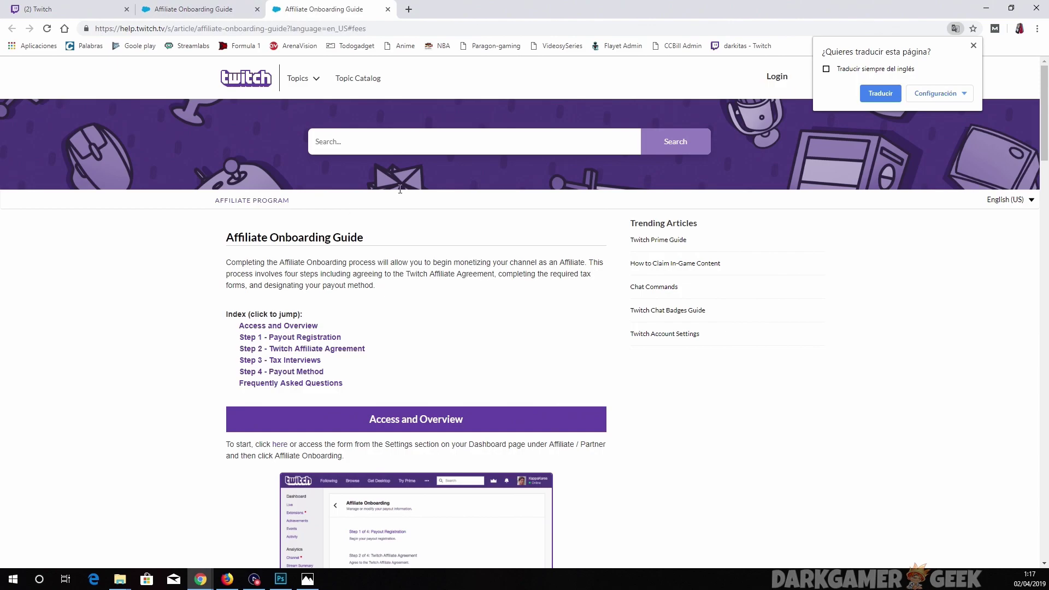
{"action": "left_click", "coordinate": [866, 97]}
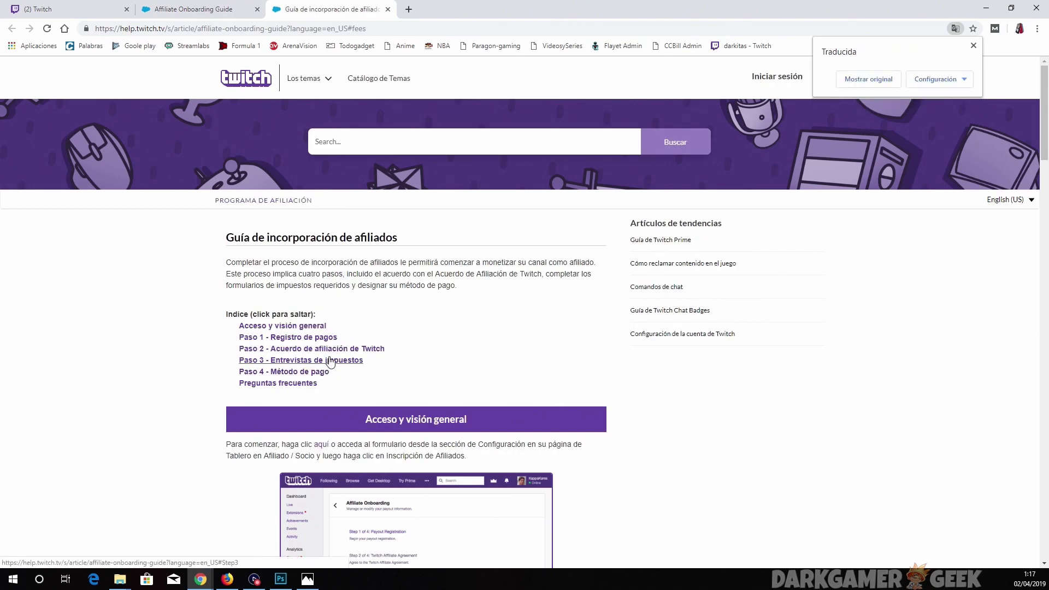
Read the guide's Paso 4 payment method section and the FAQ answers on payout dates and processing time per method.
{"action": "left_click", "coordinate": [317, 372]}
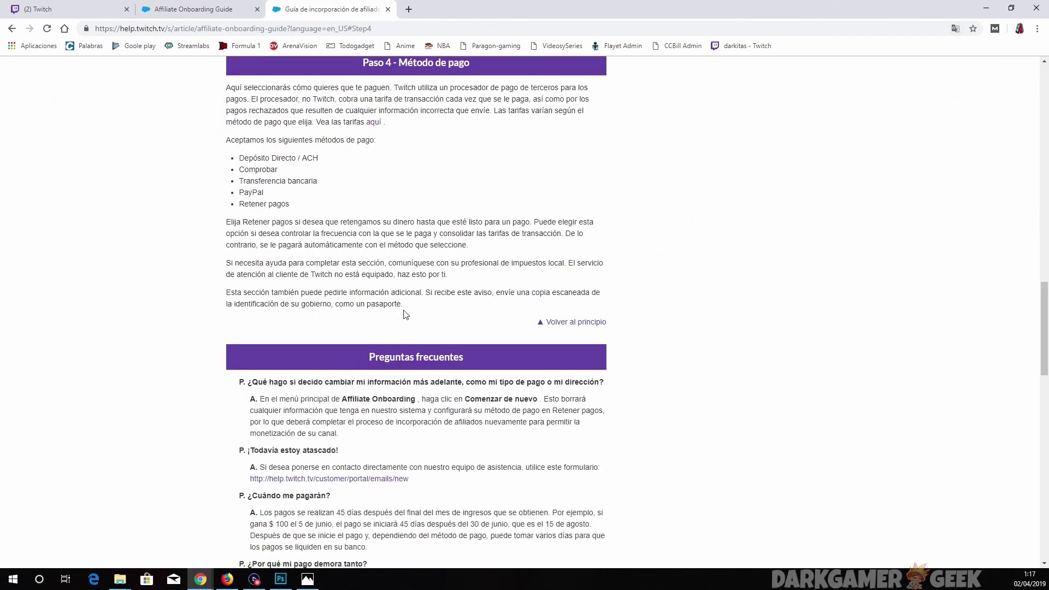
{"action": "scroll", "coordinate": [406, 314], "scroll_direction": "down", "scroll_amount": 4}
{"action": "scroll", "coordinate": [405, 314], "scroll_direction": "down", "scroll_amount": 3}
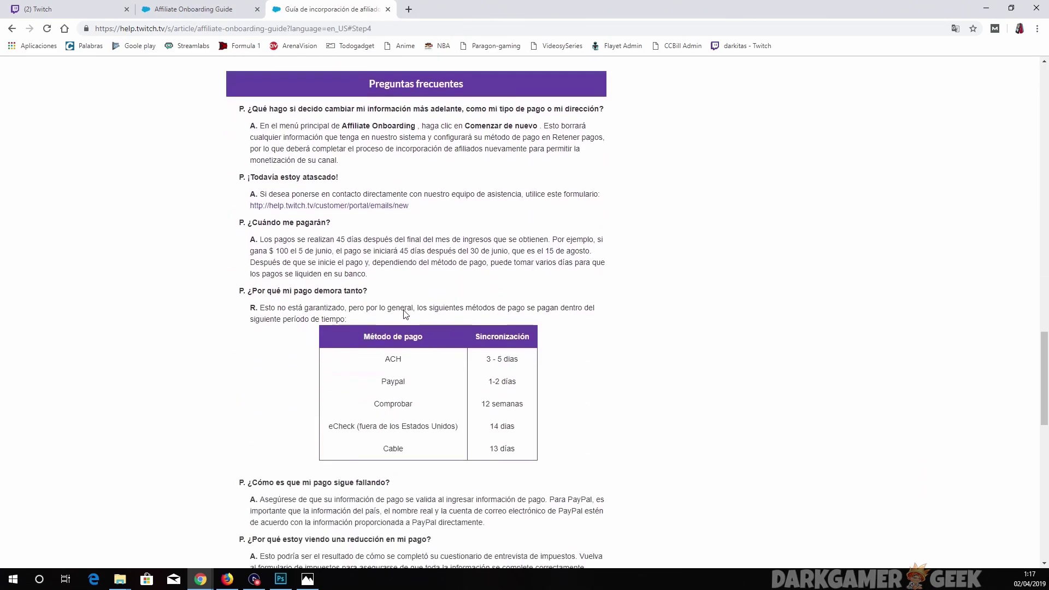
{"action": "scroll", "coordinate": [411, 310], "scroll_direction": "down", "scroll_amount": 1}
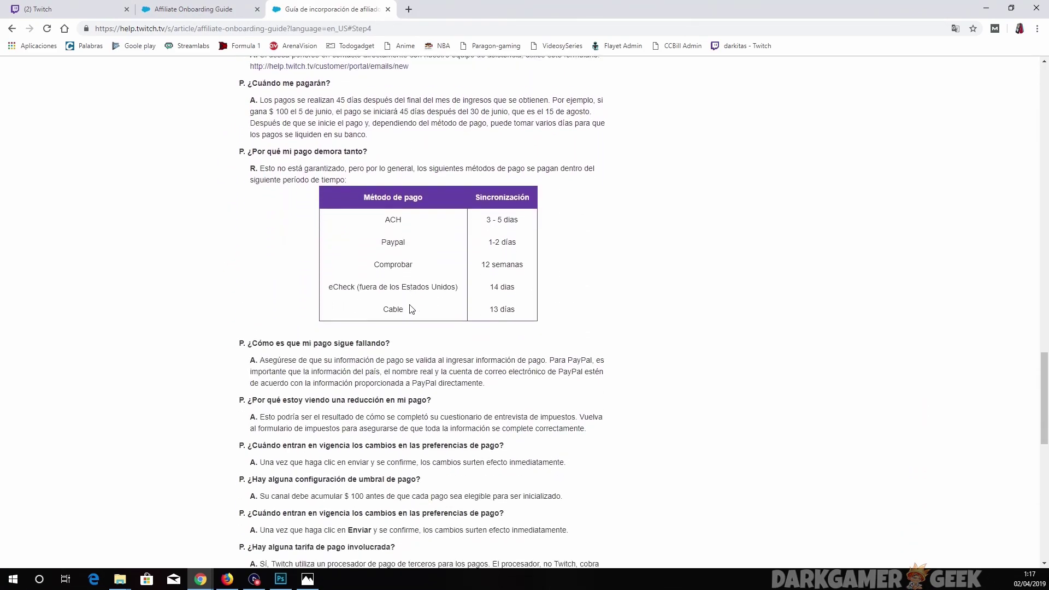
{"action": "scroll", "coordinate": [436, 230], "scroll_direction": "up", "scroll_amount": 1}
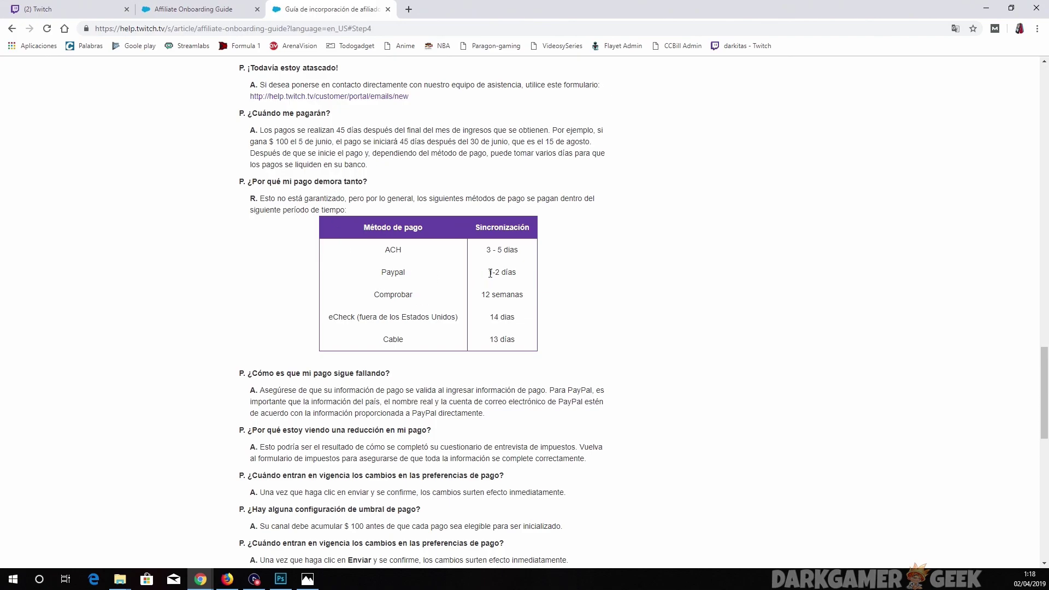
{"action": "left_click_drag", "start_coordinate": [491, 273], "coordinate": [518, 274]}
{"action": "scroll", "coordinate": [339, 235], "scroll_direction": "up", "scroll_amount": 2}
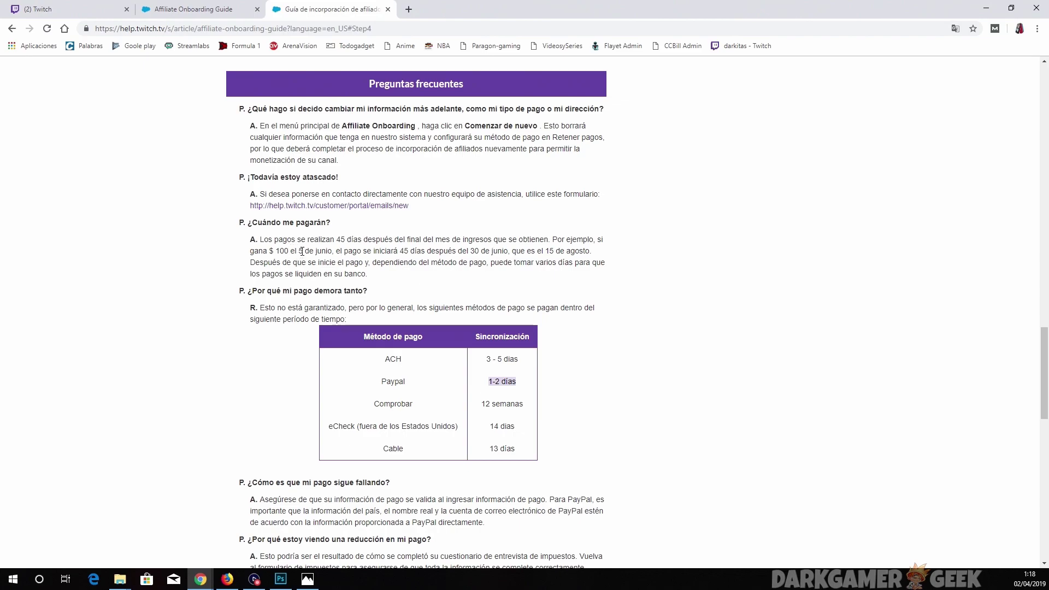
{"action": "left_click_drag", "start_coordinate": [276, 252], "coordinate": [294, 254]}
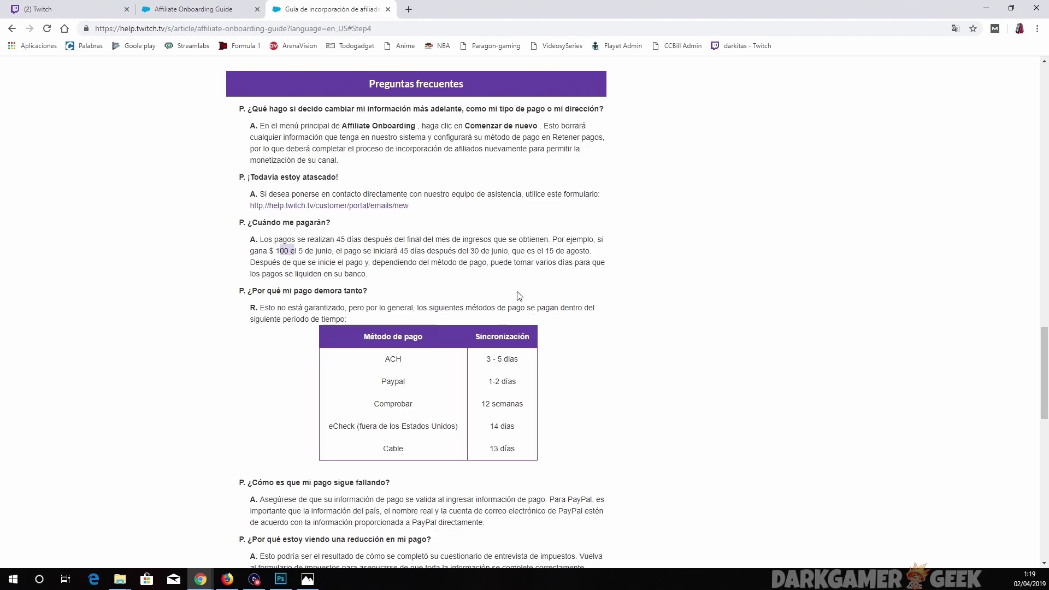
Examine the FAQ answers on the payout threshold and the transaction fee table for each payment method.
{"action": "left_click", "coordinate": [618, 410]}
{"action": "scroll", "coordinate": [618, 411], "scroll_direction": "down", "scroll_amount": 1}
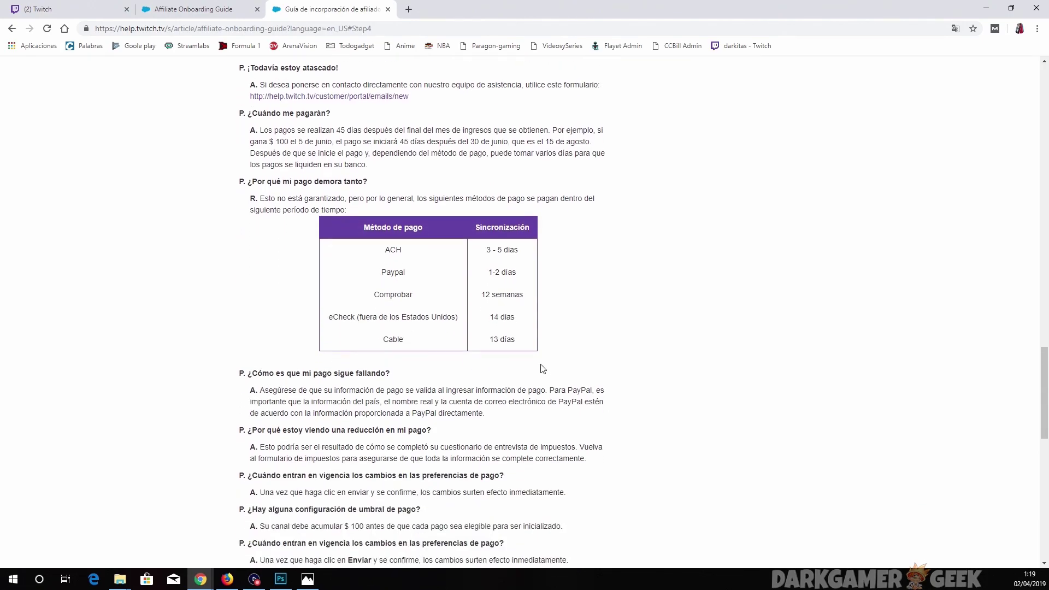
{"action": "scroll", "coordinate": [542, 368], "scroll_direction": "down", "scroll_amount": 2}
{"action": "scroll", "coordinate": [543, 369], "scroll_direction": "down", "scroll_amount": 2}
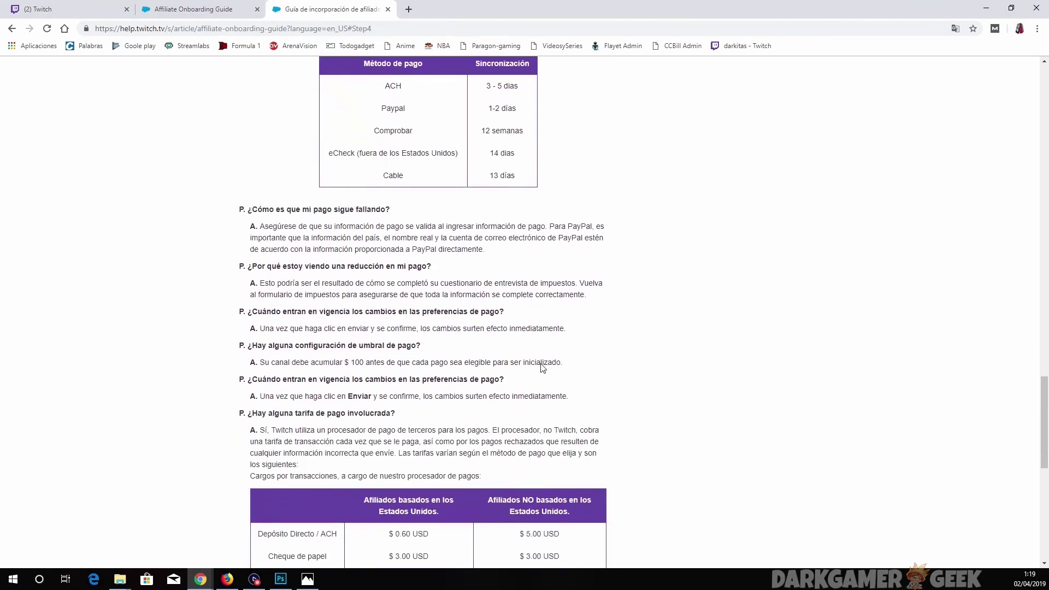
{"action": "scroll", "coordinate": [542, 368], "scroll_direction": "down", "scroll_amount": 2}
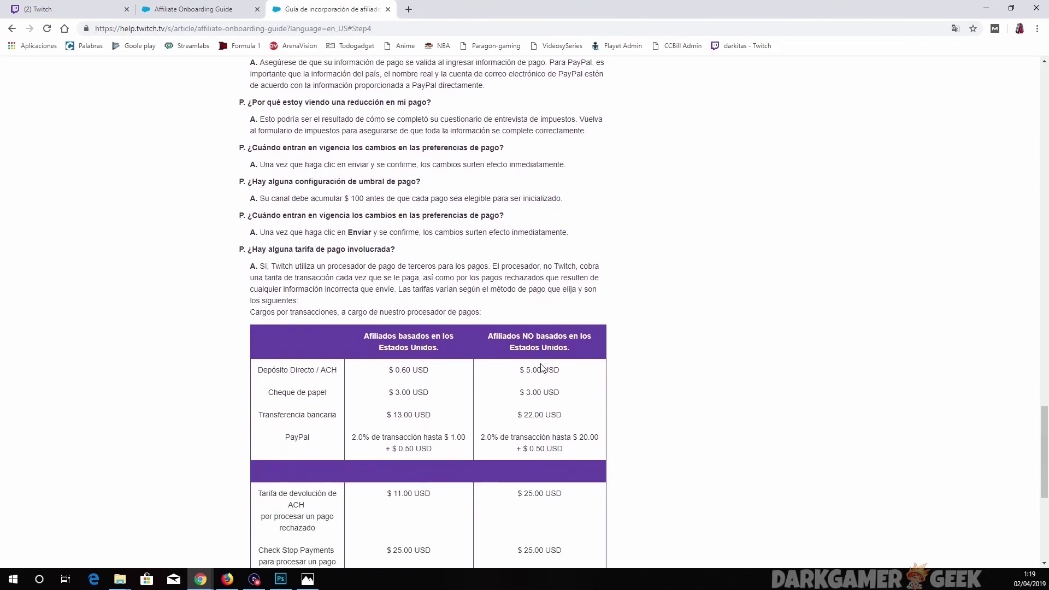
{"action": "scroll", "coordinate": [543, 368], "scroll_direction": "down", "scroll_amount": 1}
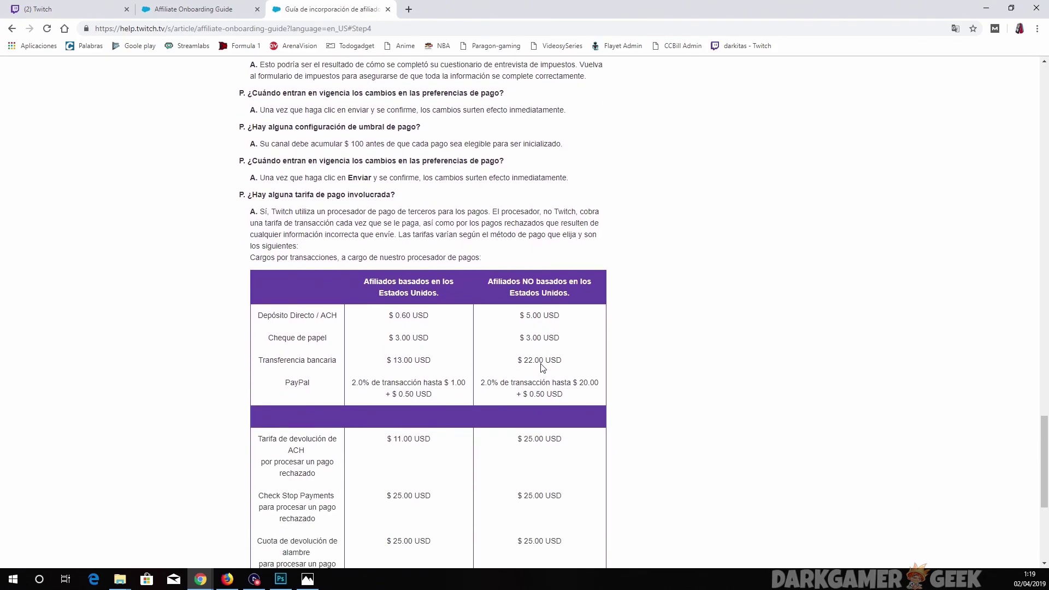
{"action": "scroll", "coordinate": [542, 368], "scroll_direction": "down", "scroll_amount": 1}
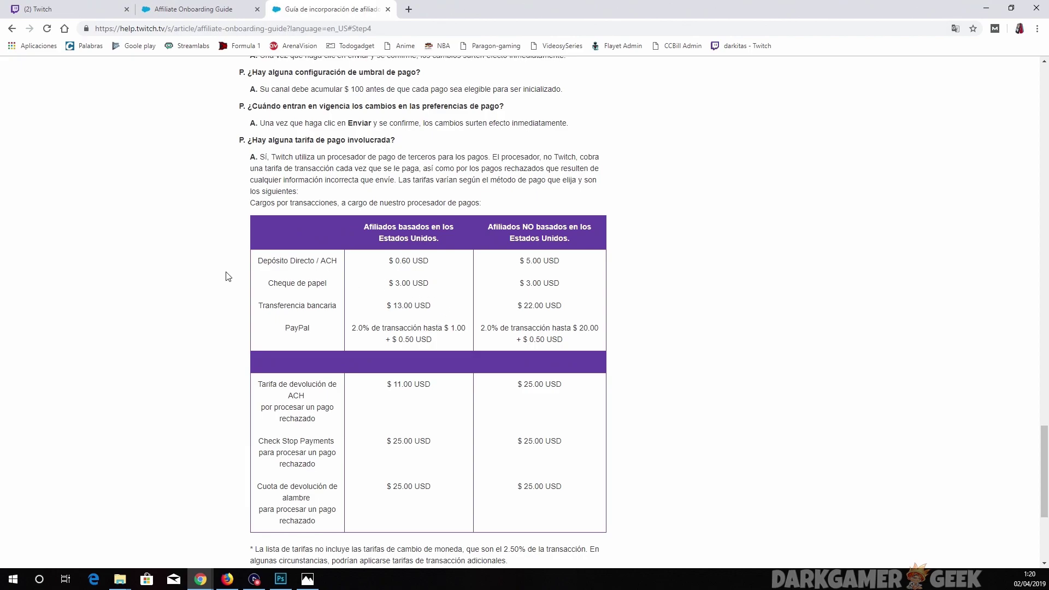
Go back to the Twitch payment configuration page and close the original Affiliate Onboarding Guide tab.
{"action": "left_click", "coordinate": [235, 17]}
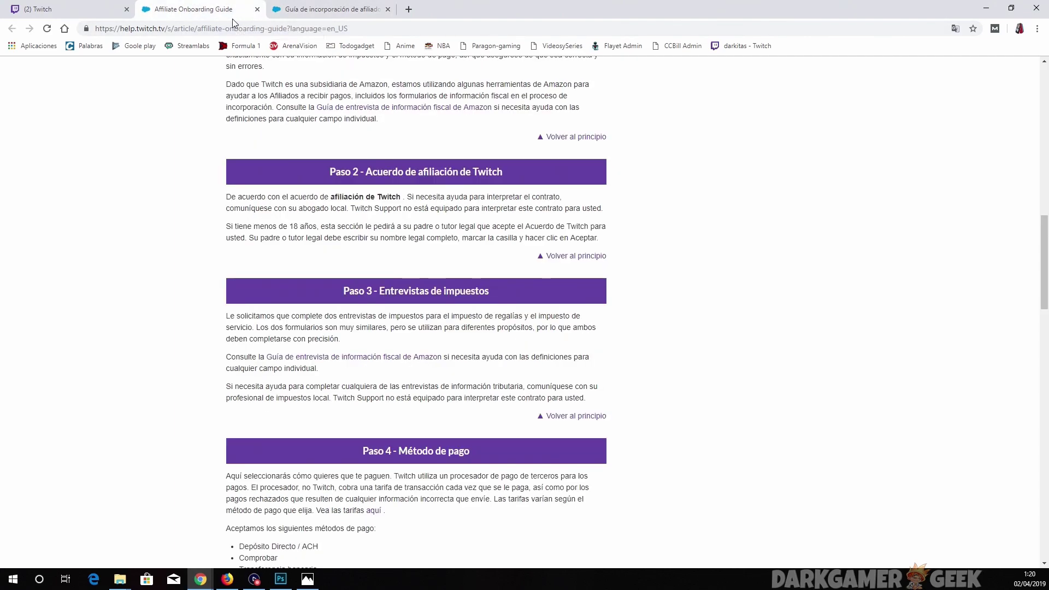
{"action": "left_click", "coordinate": [100, 16]}
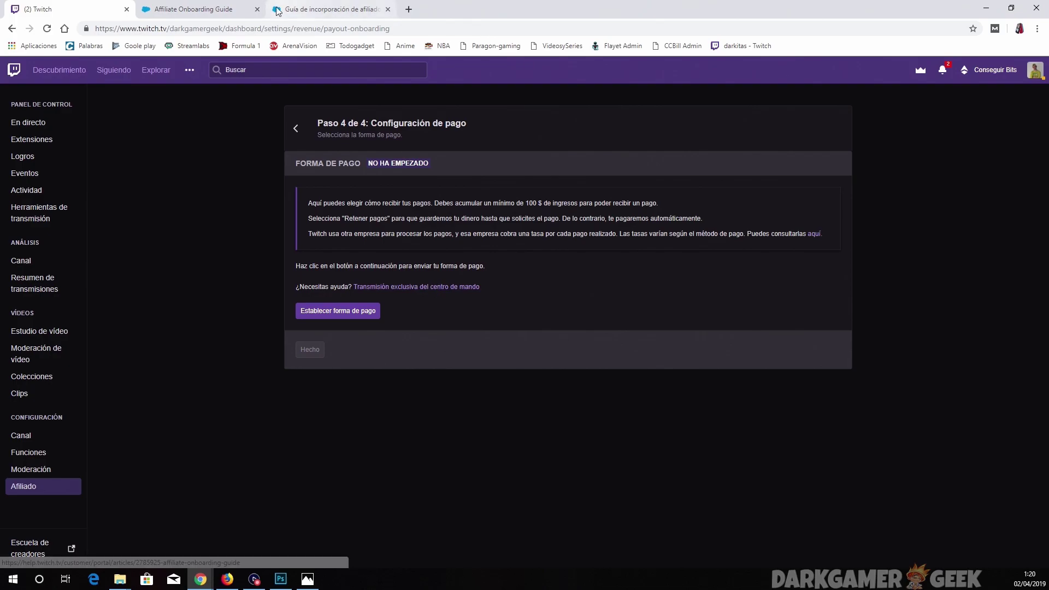
{"action": "left_click", "coordinate": [258, 9]}
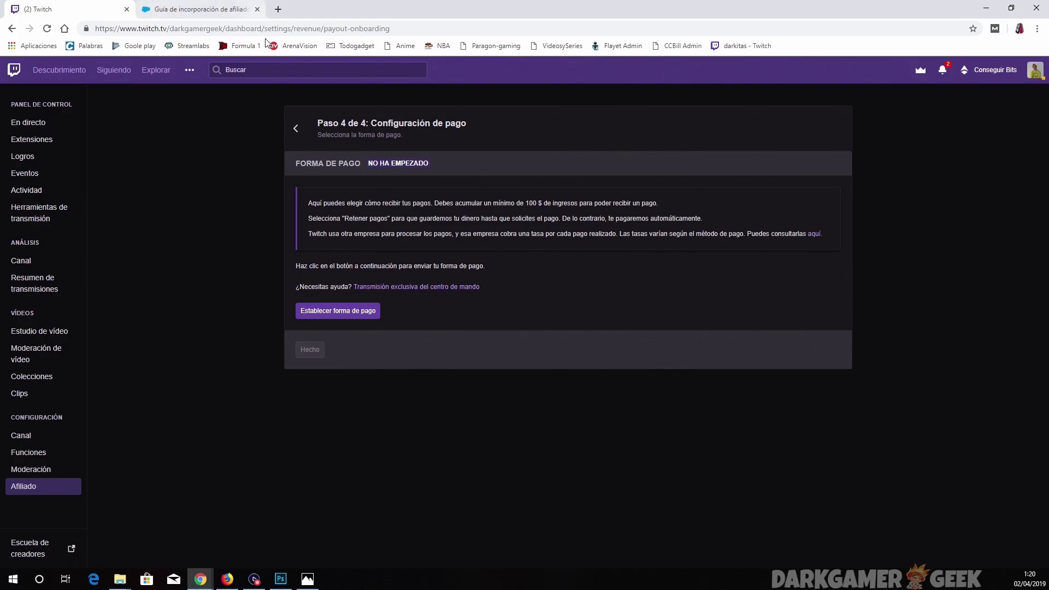
Recheck the translated guide's FAQ on payout dates, processing time per payment method and transaction fees.
{"action": "left_click", "coordinate": [224, 15]}
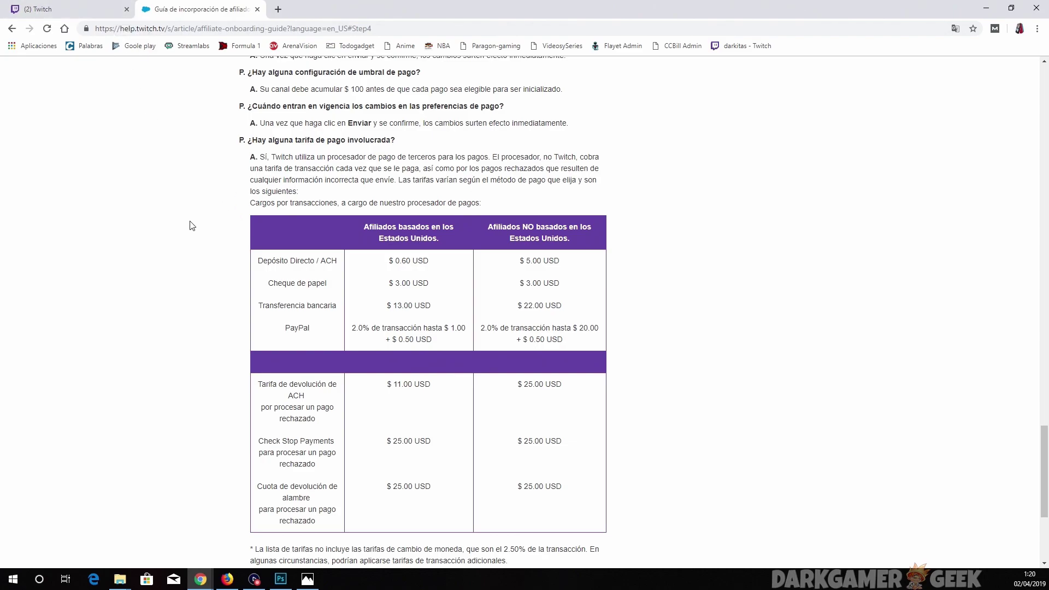
{"action": "scroll", "coordinate": [193, 225], "scroll_direction": "up", "scroll_amount": 8}
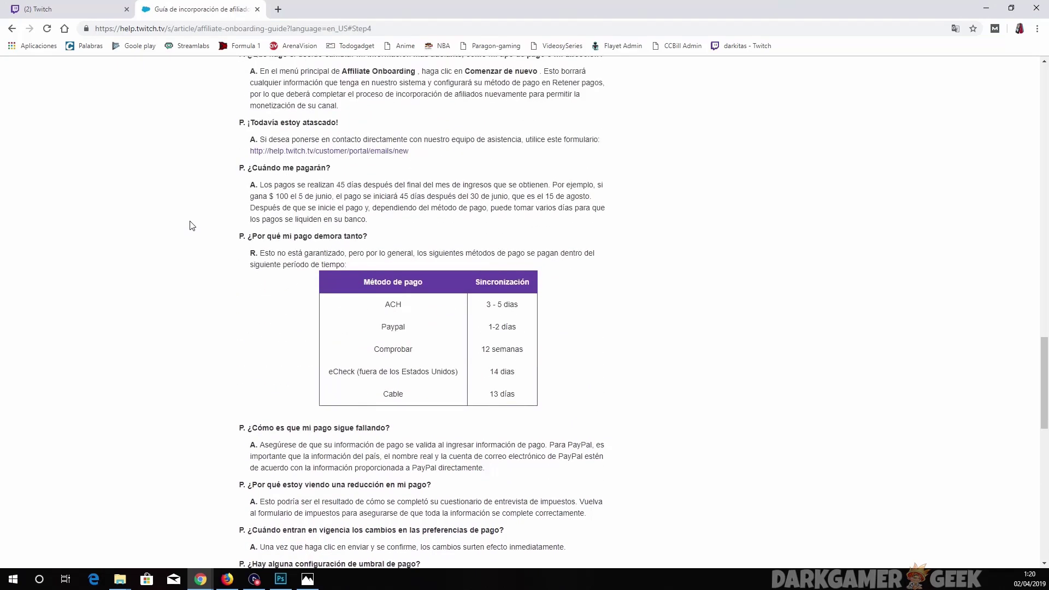
{"action": "scroll", "coordinate": [192, 225], "scroll_direction": "up", "scroll_amount": 1}
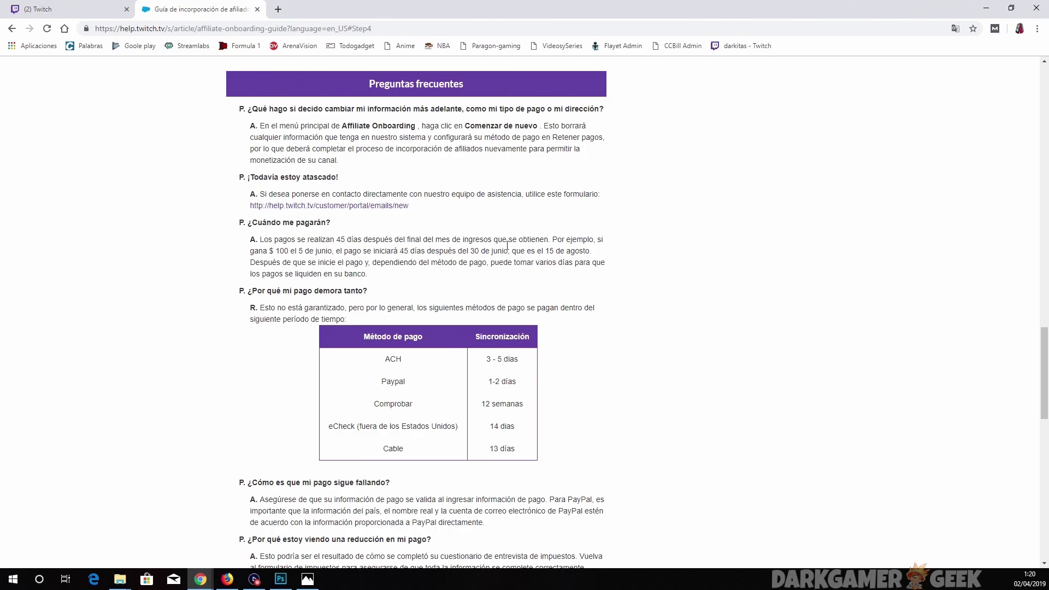
{"action": "scroll", "coordinate": [601, 316], "scroll_direction": "down", "scroll_amount": 1}
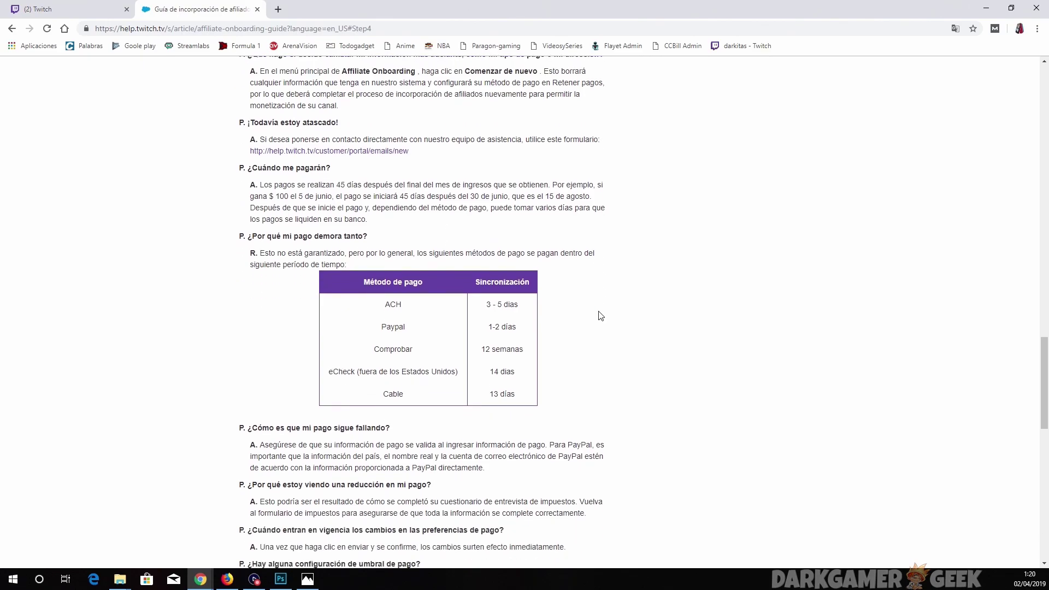
{"action": "scroll", "coordinate": [601, 315], "scroll_direction": "down", "scroll_amount": 1}
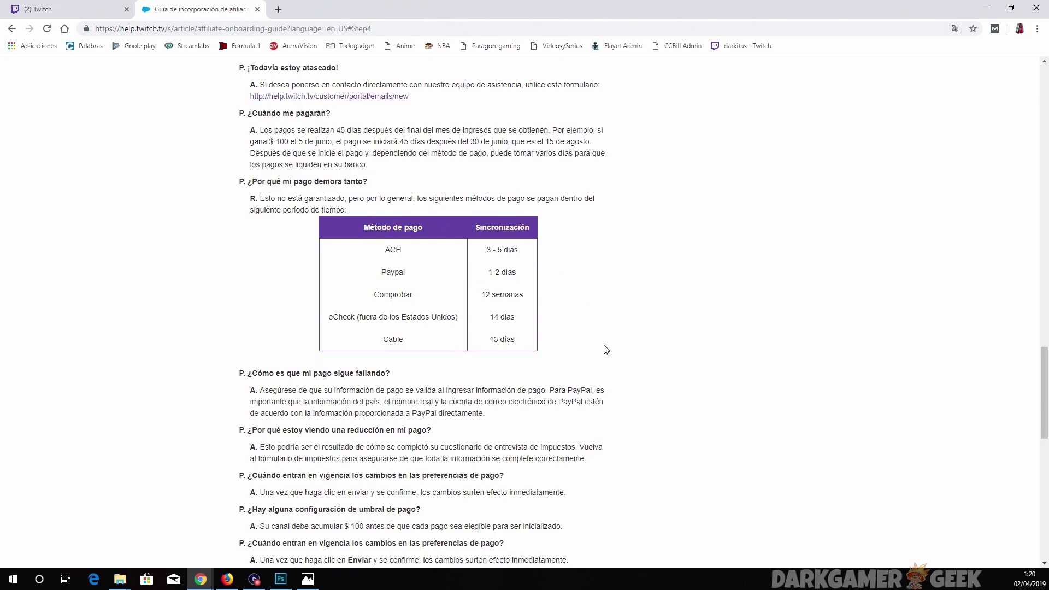
{"action": "scroll", "coordinate": [604, 347], "scroll_direction": "down", "scroll_amount": 5}
{"action": "scroll", "coordinate": [604, 348], "scroll_direction": "down", "scroll_amount": 4}
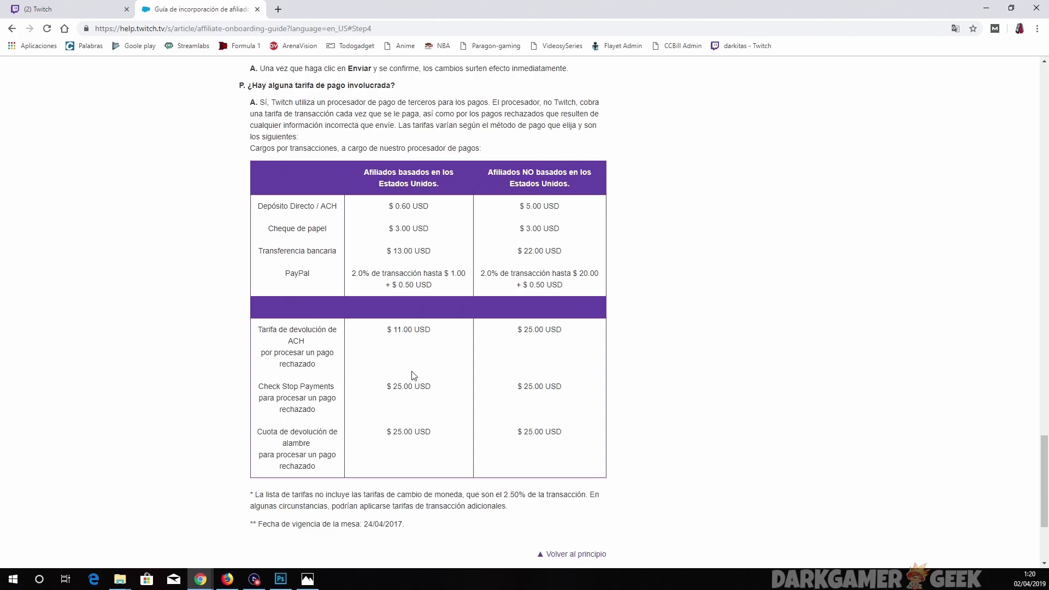
Start setting the payment method in Twitch and review the contact details form from the e-mail field to the country.
{"action": "left_click", "coordinate": [106, 16]}
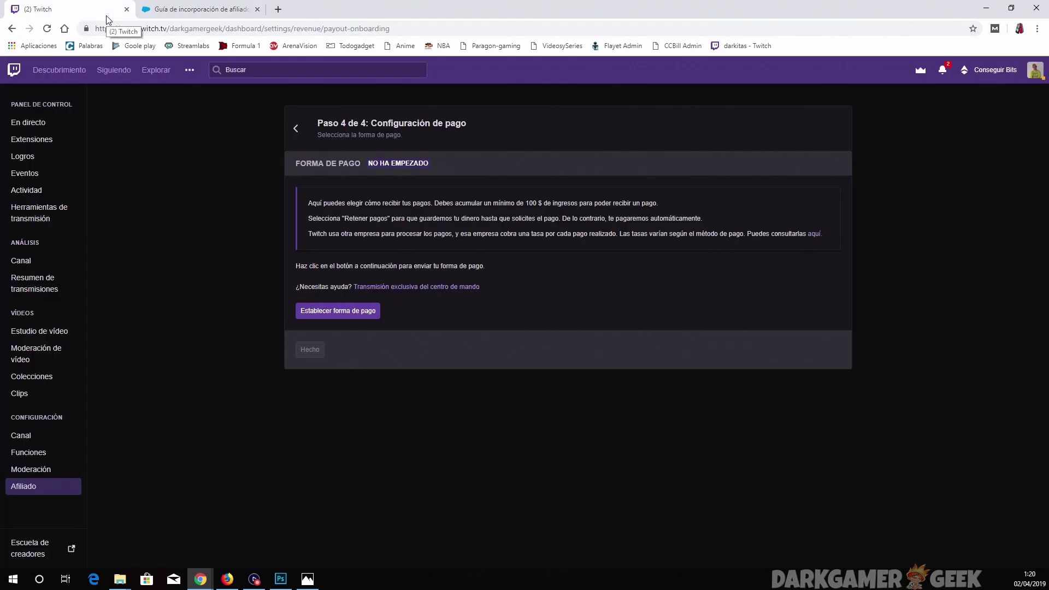
{"action": "left_click", "coordinate": [365, 314]}
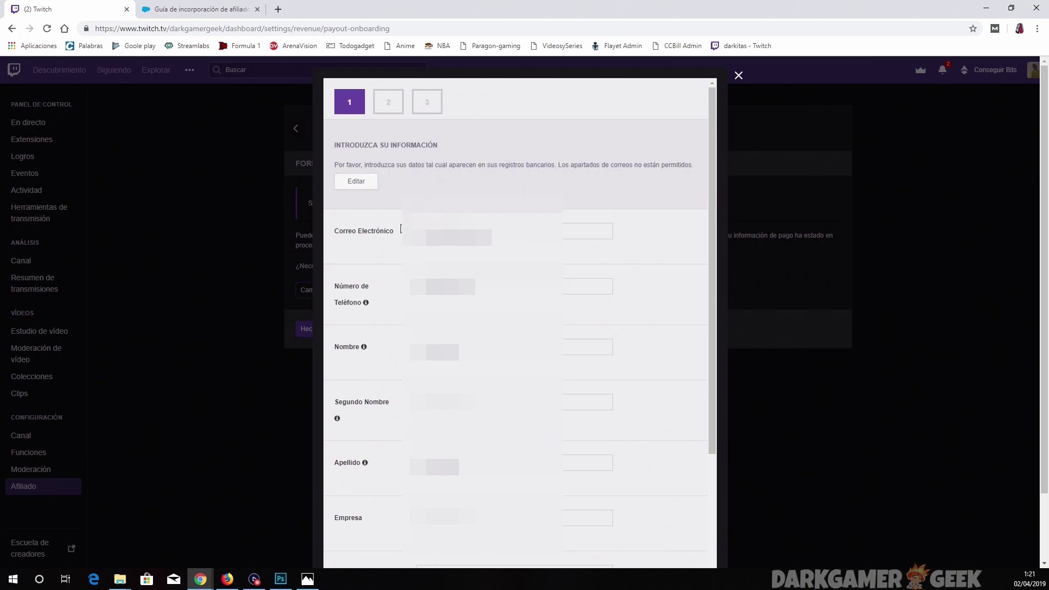
{"action": "scroll", "coordinate": [390, 246], "scroll_direction": "down", "scroll_amount": 1}
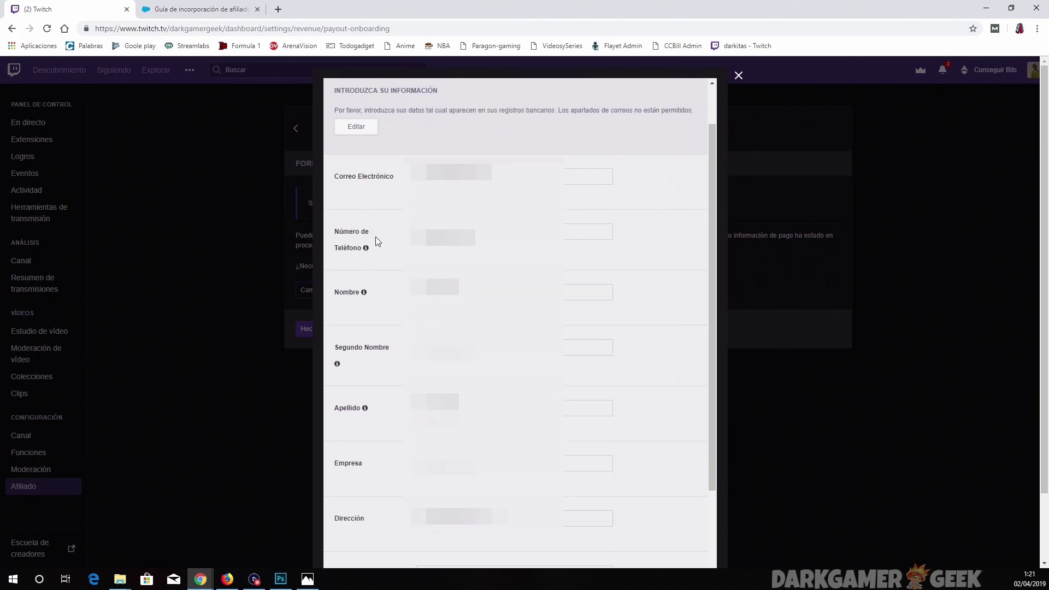
{"action": "mouse_move", "coordinate": [366, 249]}
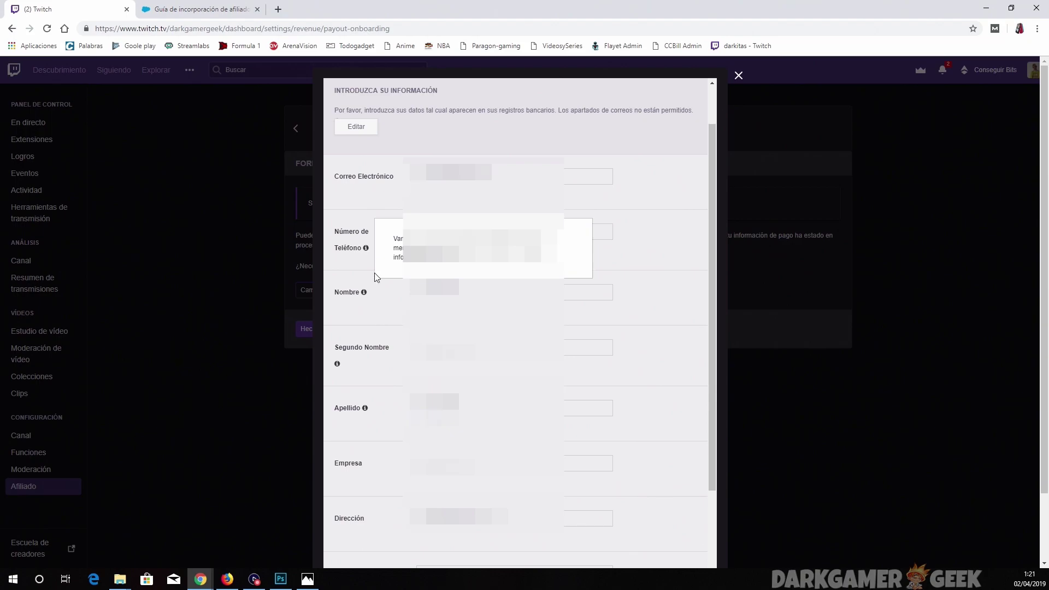
{"action": "mouse_move", "coordinate": [366, 296]}
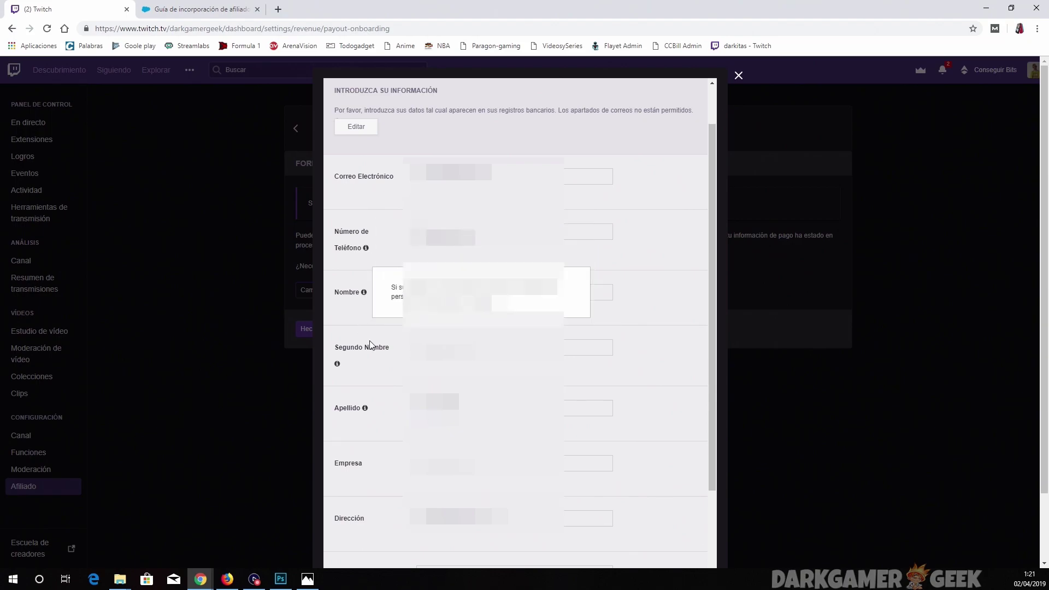
{"action": "scroll", "coordinate": [399, 340], "scroll_direction": "down", "scroll_amount": 1}
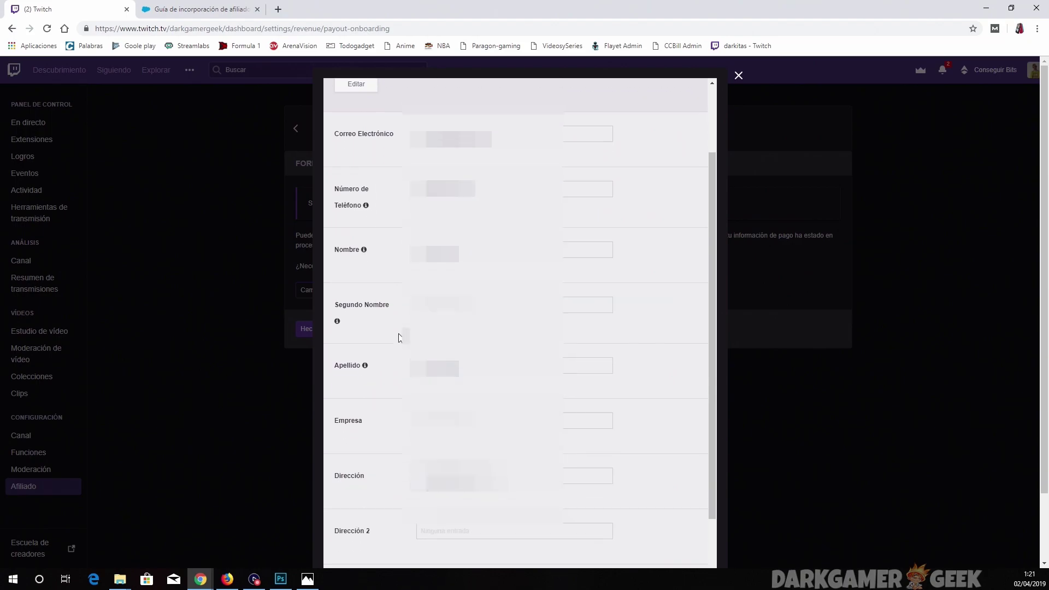
{"action": "scroll", "coordinate": [392, 294], "scroll_direction": "down", "scroll_amount": 1}
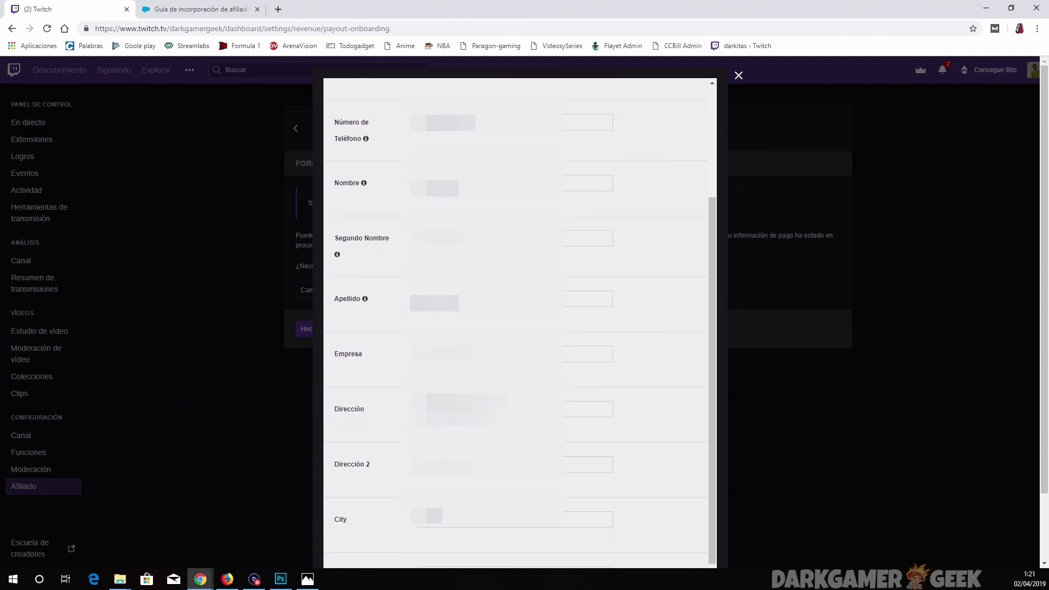
{"action": "scroll", "coordinate": [393, 317], "scroll_direction": "down", "scroll_amount": 1}
{"action": "scroll", "coordinate": [393, 319], "scroll_direction": "down", "scroll_amount": 1}
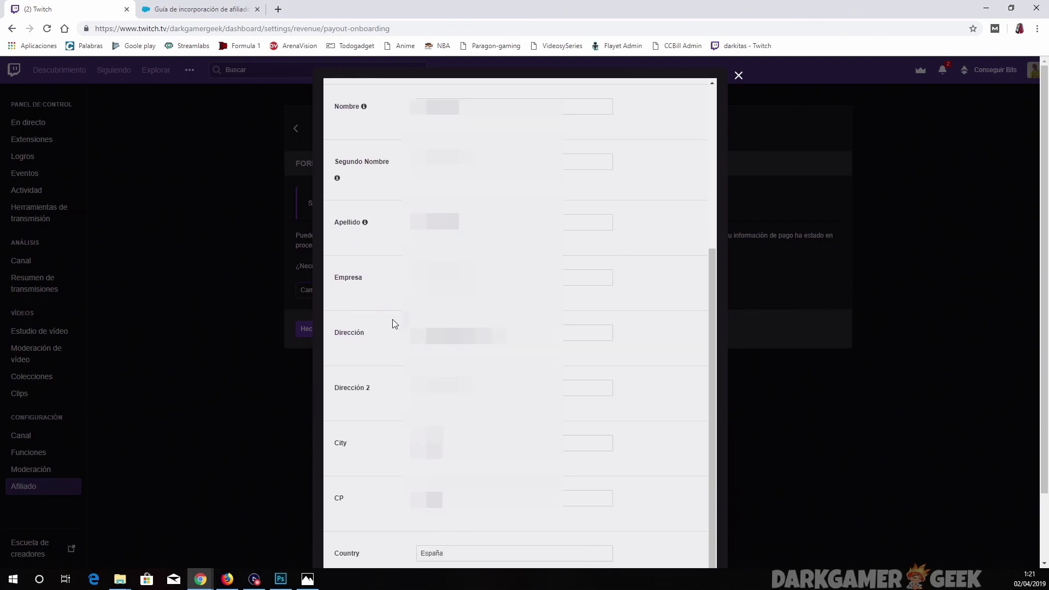
Submit the contact information and confirm the unverified contact address without editing it.
{"action": "scroll", "coordinate": [400, 372], "scroll_direction": "up", "scroll_amount": 3}
{"action": "scroll", "coordinate": [401, 371], "scroll_direction": "up", "scroll_amount": 3}
{"action": "scroll", "coordinate": [403, 367], "scroll_direction": "down", "scroll_amount": 4}
{"action": "scroll", "coordinate": [382, 506], "scroll_direction": "down", "scroll_amount": 1}
{"action": "left_click", "coordinate": [360, 527]}
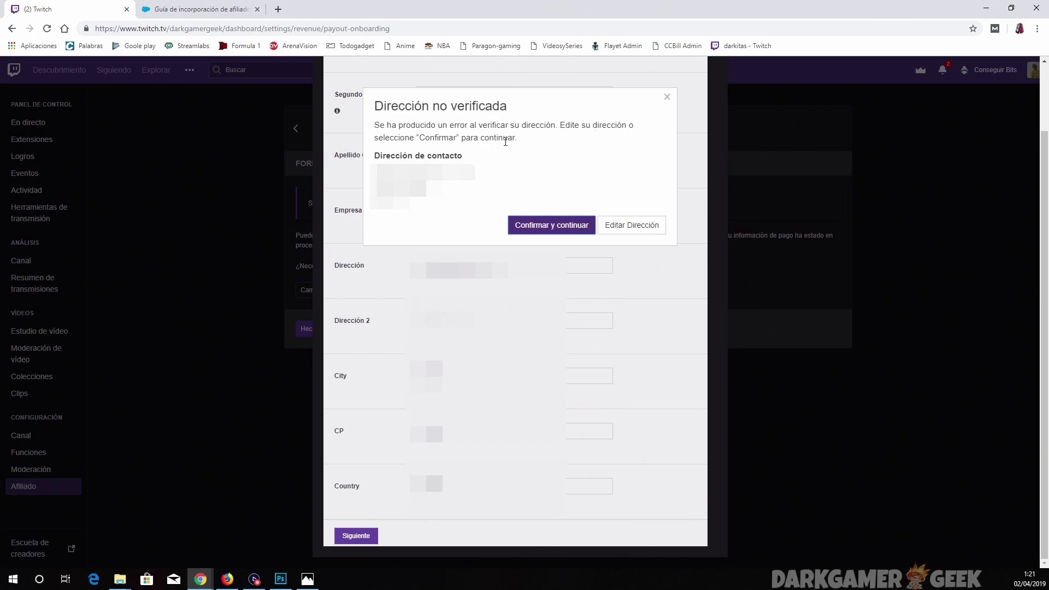
{"action": "left_click", "coordinate": [541, 227]}
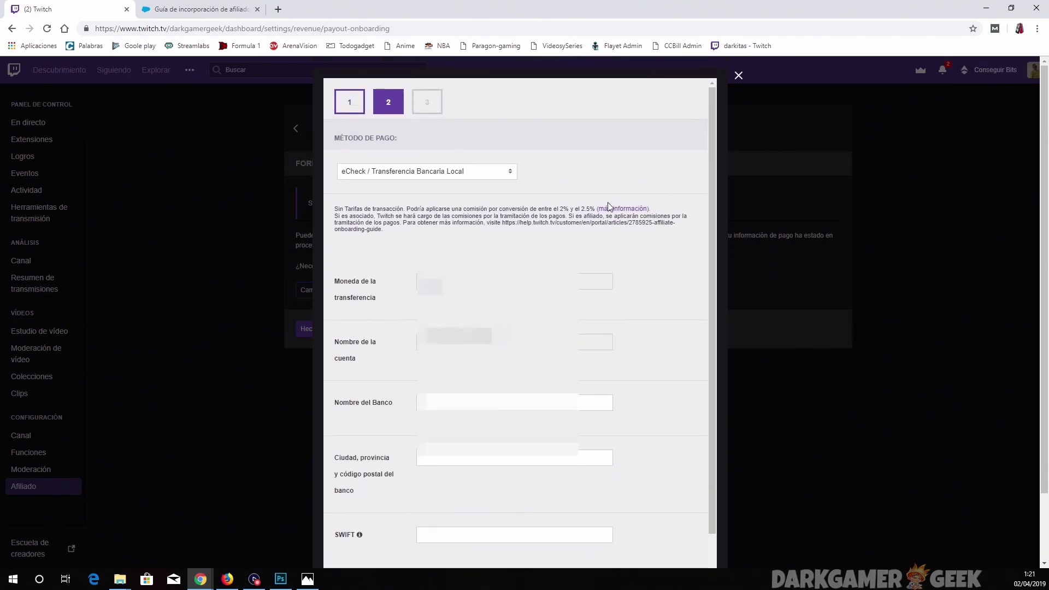
Choose PayPal as the payment method and check the note on transaction fees for partners and affiliates.
{"action": "left_click", "coordinate": [474, 174]}
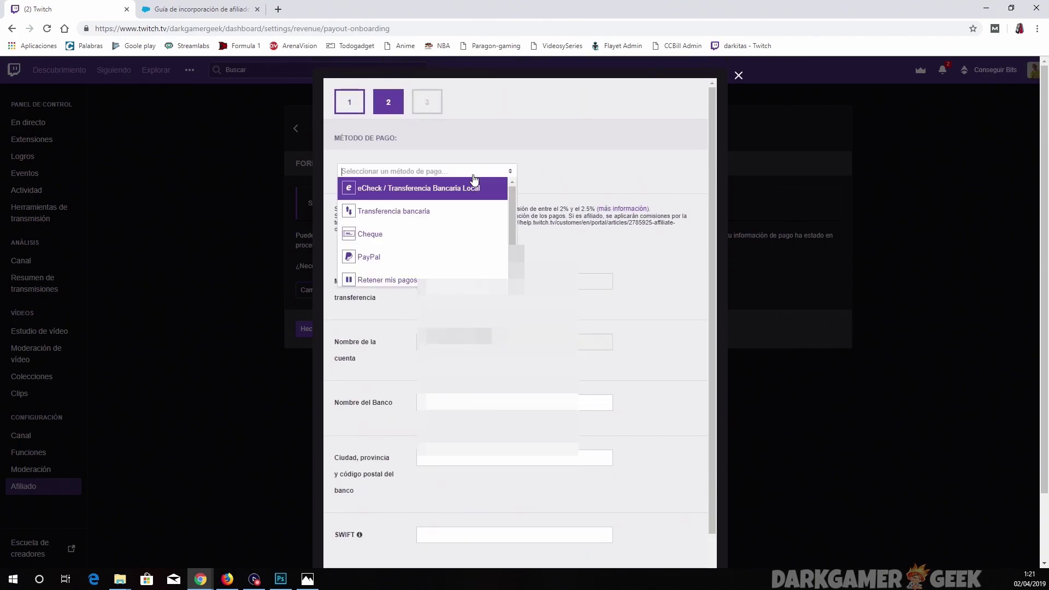
{"action": "left_click", "coordinate": [403, 257]}
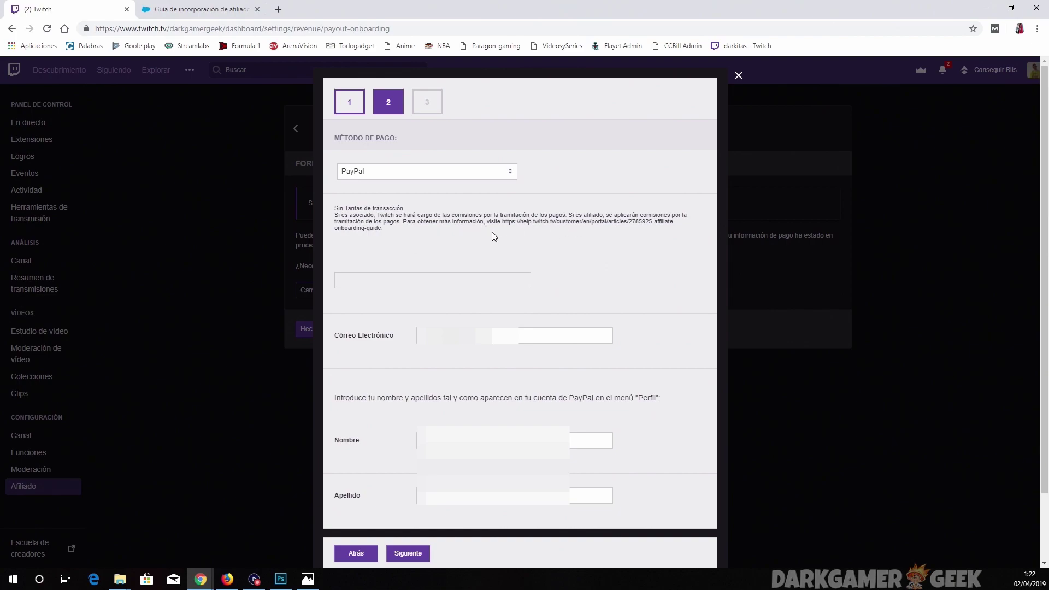
{"action": "left_click_drag", "start_coordinate": [375, 215], "coordinate": [351, 214]}
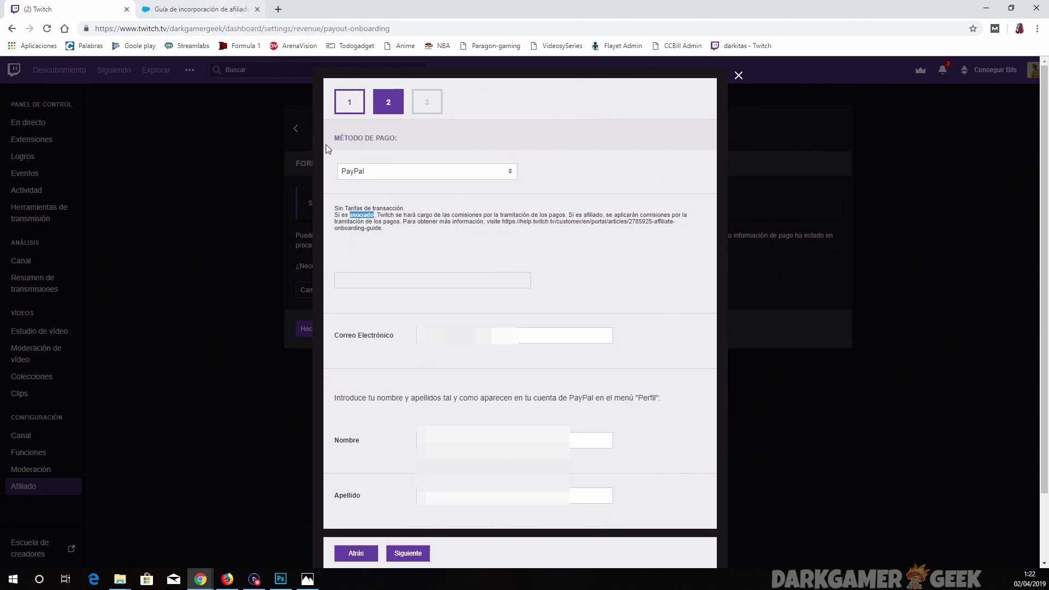
Replace the PayPal account e-mail and fill in the account holder's first name and surname.
{"action": "scroll", "coordinate": [563, 283], "scroll_direction": "down", "scroll_amount": 1}
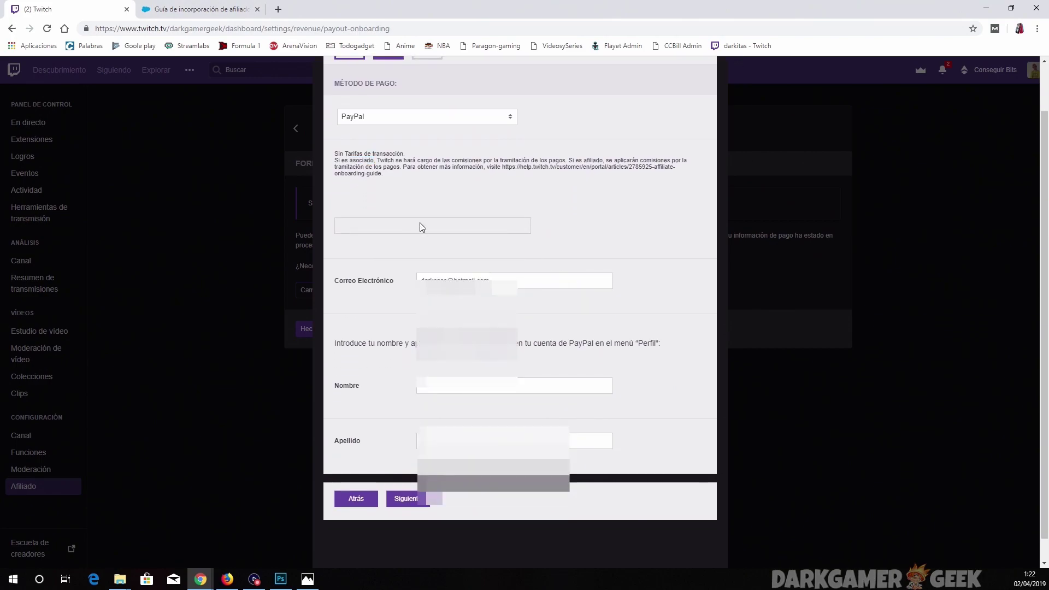
{"action": "scroll", "coordinate": [420, 222], "scroll_direction": "up", "scroll_amount": 1}
{"action": "scroll", "coordinate": [464, 353], "scroll_direction": "down", "scroll_amount": 2}
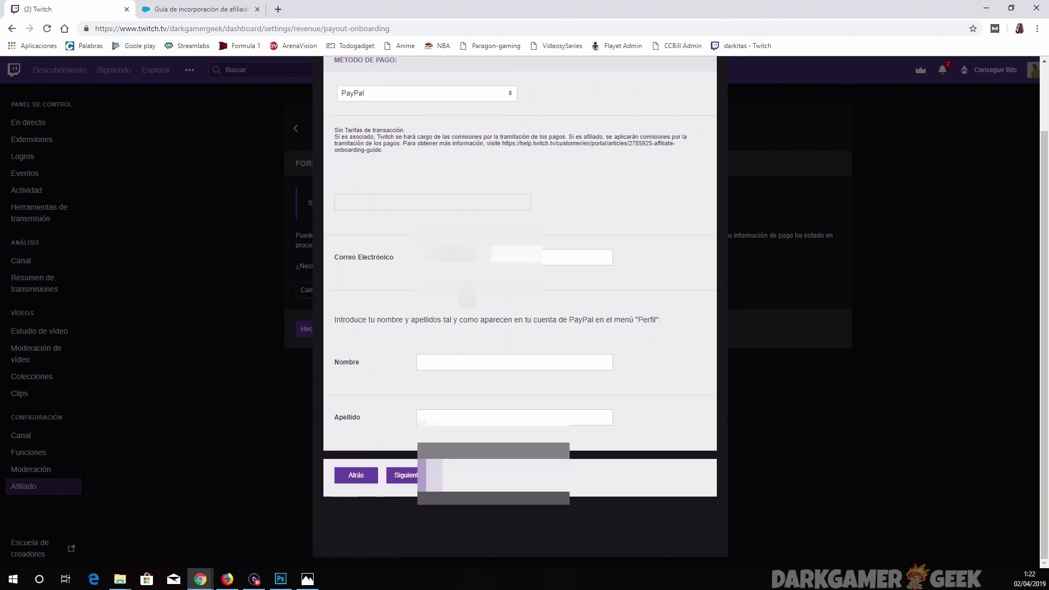
{"action": "left_click_drag", "start_coordinate": [491, 257], "coordinate": [385, 258]}
{"action": "key", "text": "BackSpace"}
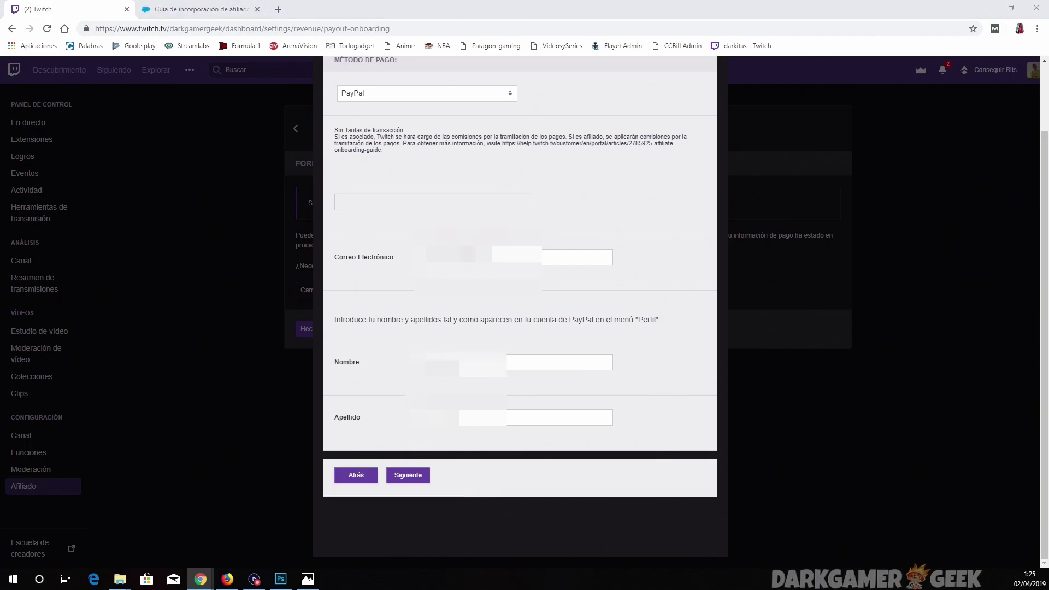
Open the profile settings of the PayPal account and check the name registered in the business information.
{"action": "left_click_drag", "start_coordinate": [3, 70], "coordinate": [690, 70]}
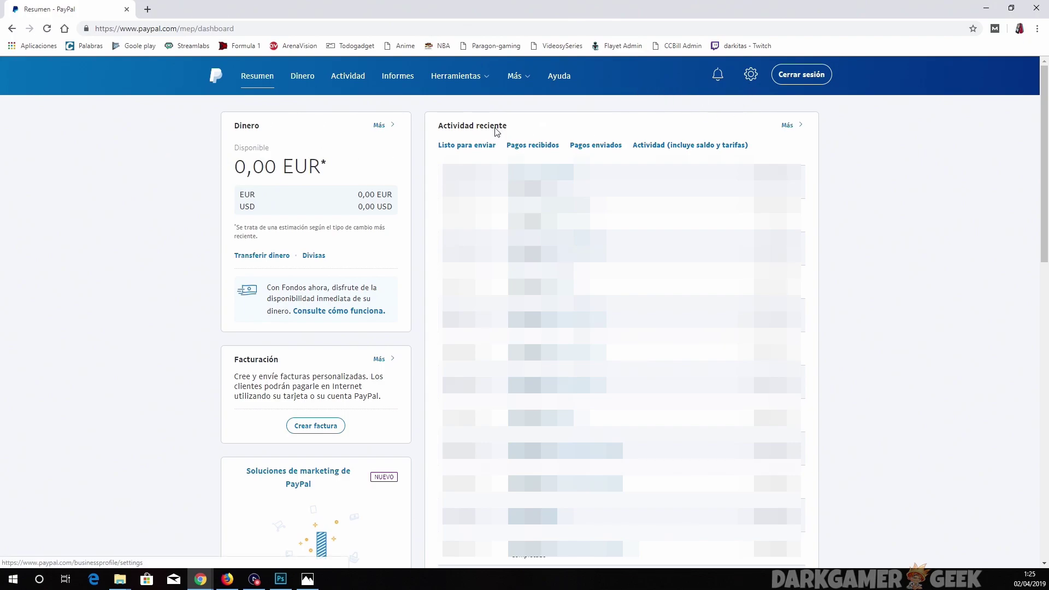
{"action": "left_click", "coordinate": [753, 80]}
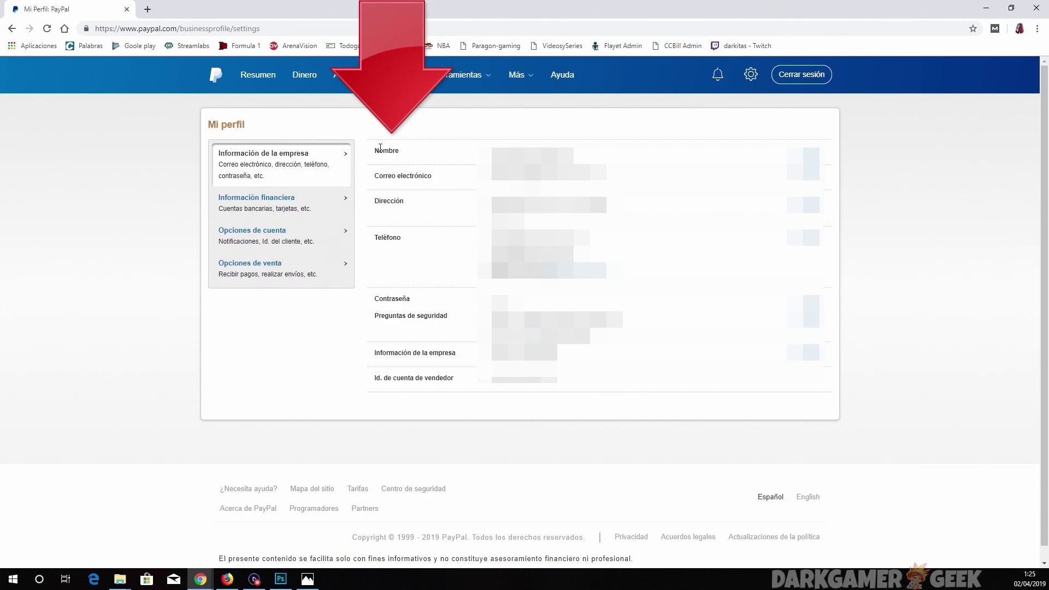
{"action": "left_click_drag", "start_coordinate": [382, 150], "coordinate": [555, 156]}
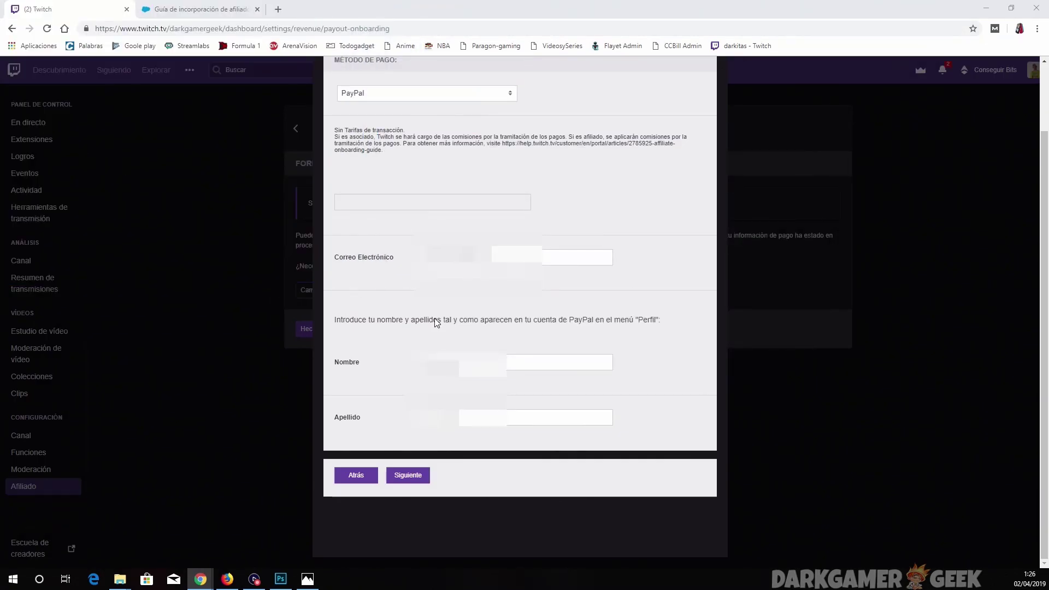
Submit the PayPal details and finish step 4 of the affiliate onboarding once the payment method has been validated.
{"action": "left_click", "coordinate": [421, 475]}
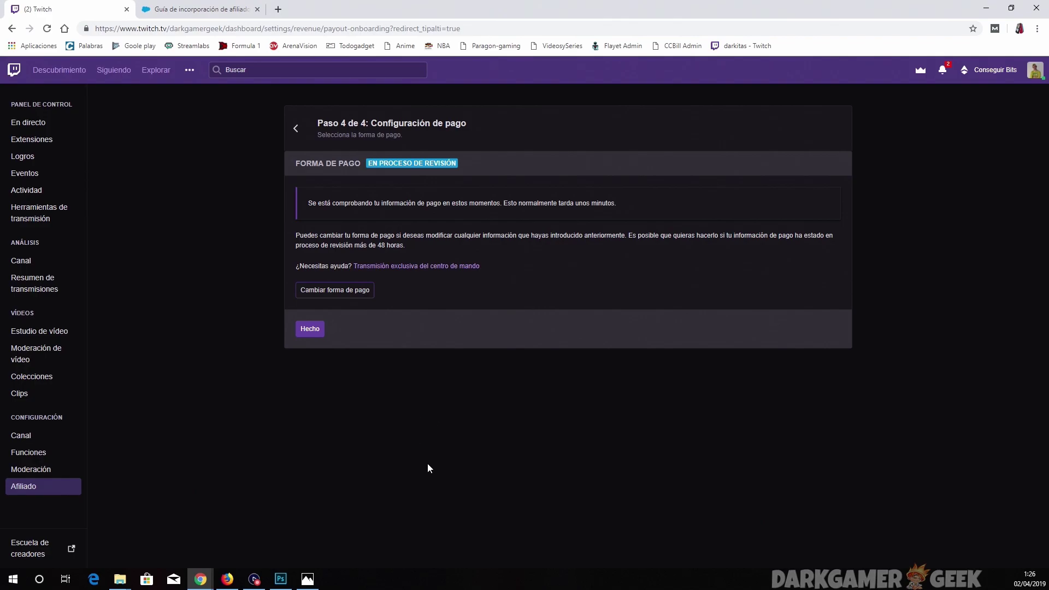
{"action": "left_click", "coordinate": [255, 580]}
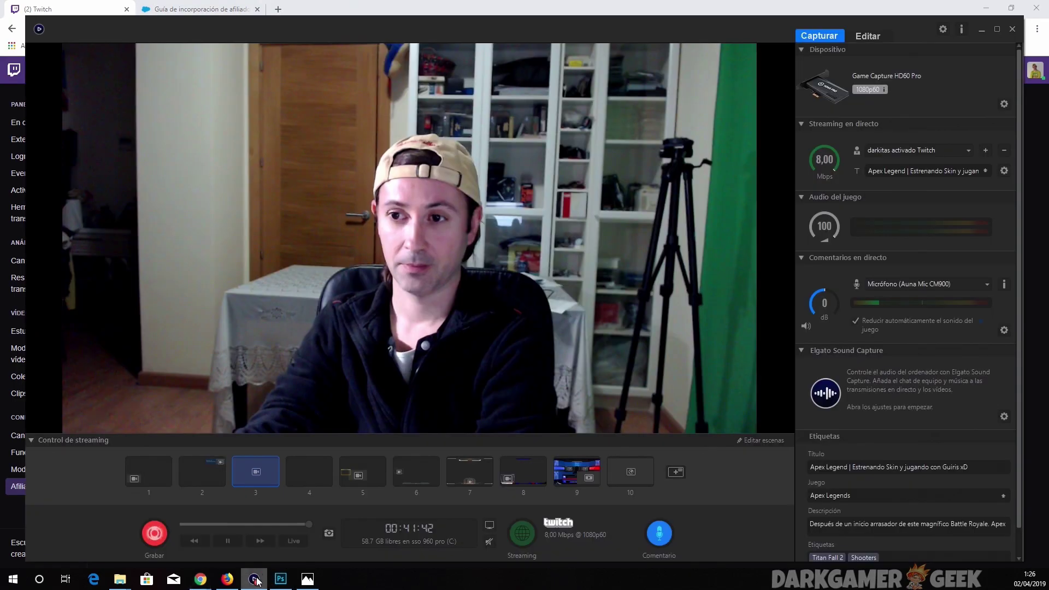
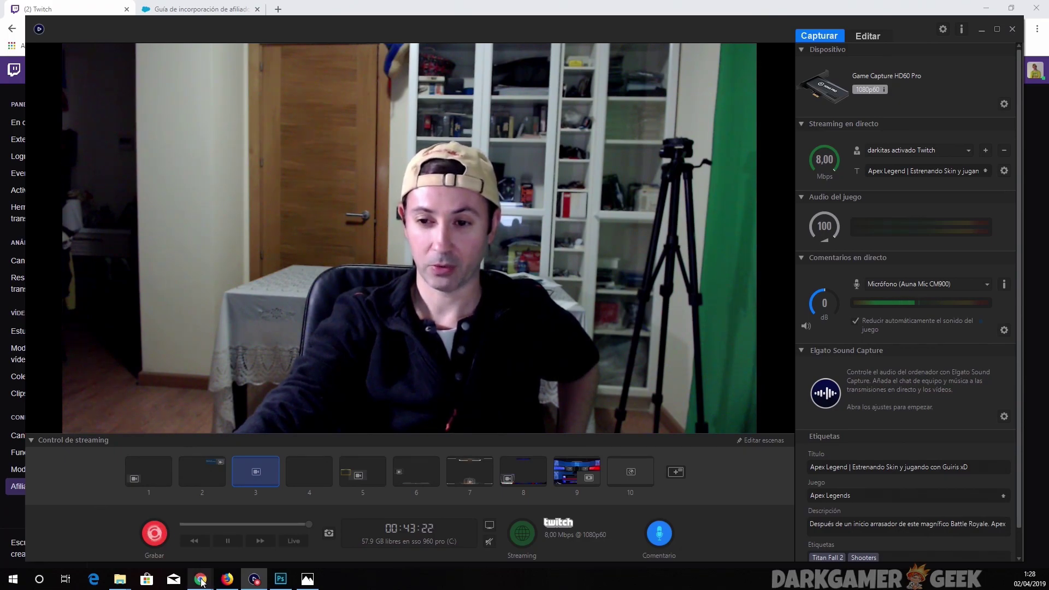
{"action": "mouse_move", "coordinate": [200, 579]}
{"action": "left_click", "coordinate": [216, 542]}
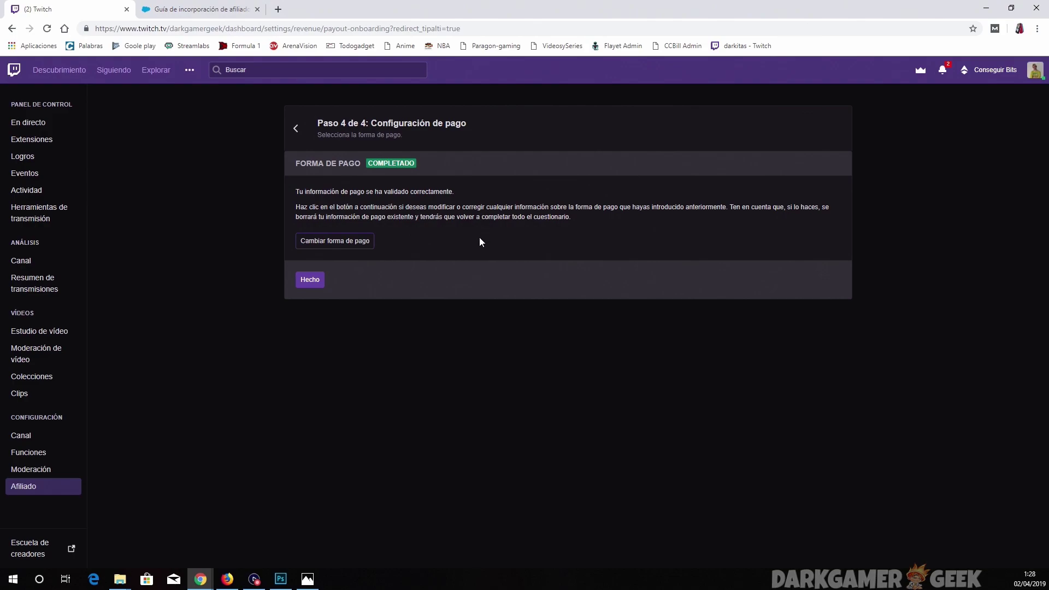
{"action": "left_click", "coordinate": [309, 279]}
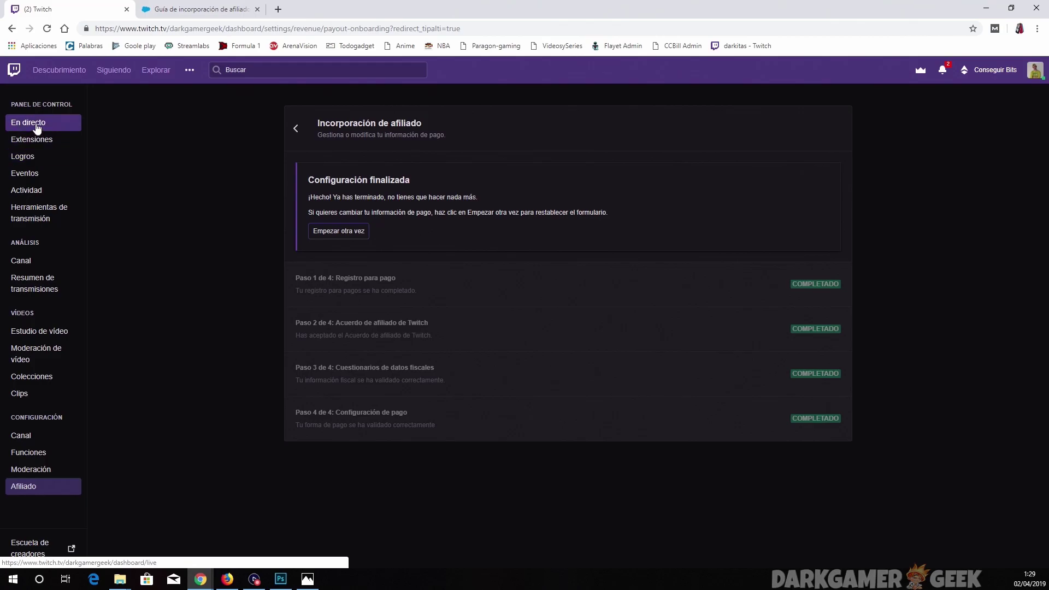
Open the account's own channel page in a new browser tab.
{"action": "left_click", "coordinate": [1031, 75]}
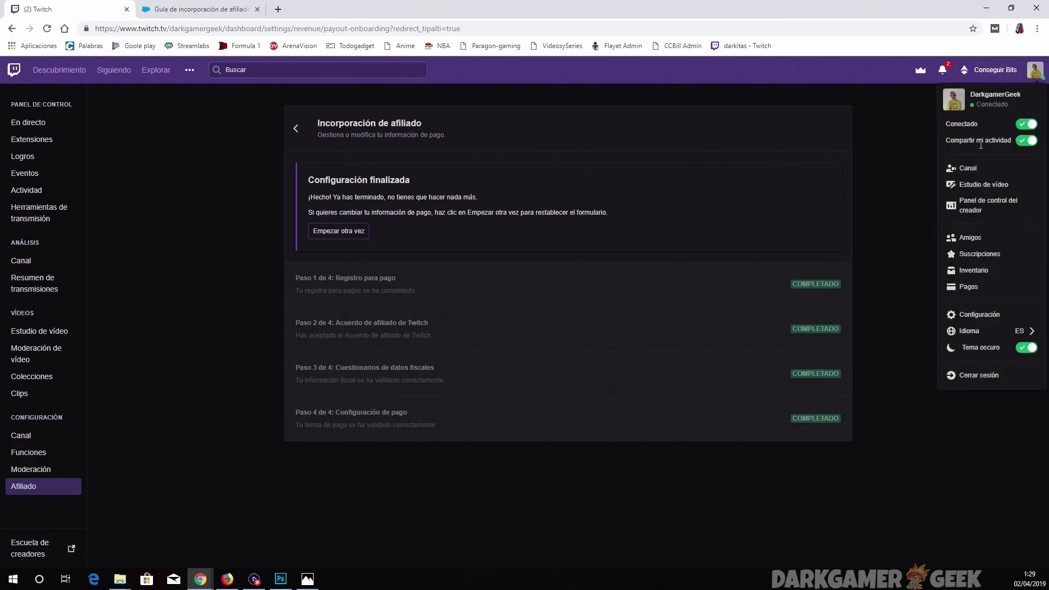
{"action": "right_click", "coordinate": [970, 169]}
{"action": "left_click", "coordinate": [962, 177]}
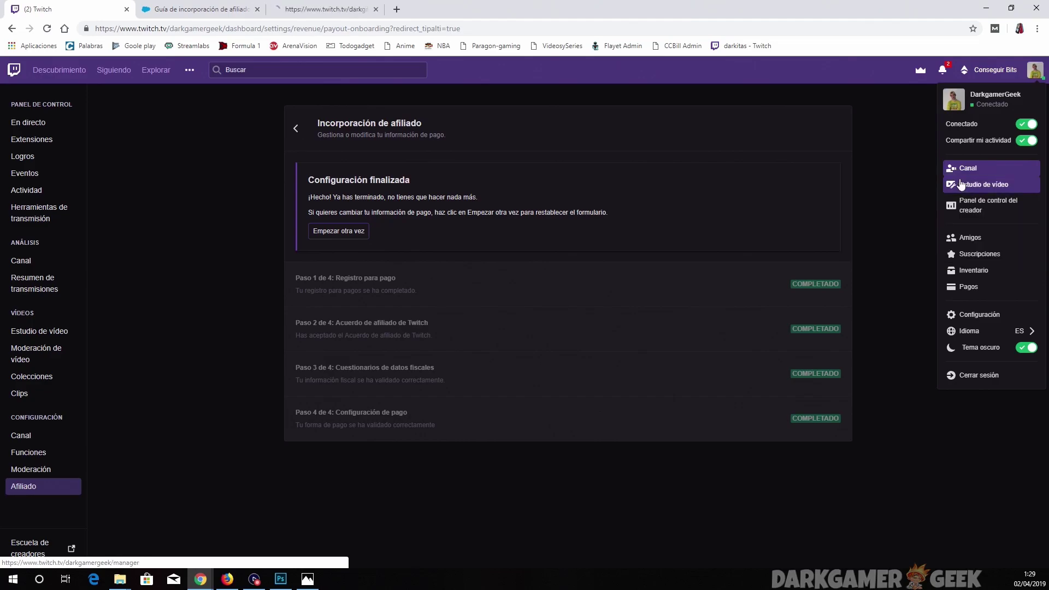
Close the affiliate onboarding guide page and check the account's Bits balance and purchase options from the channel page.
{"action": "left_click", "coordinate": [179, 17]}
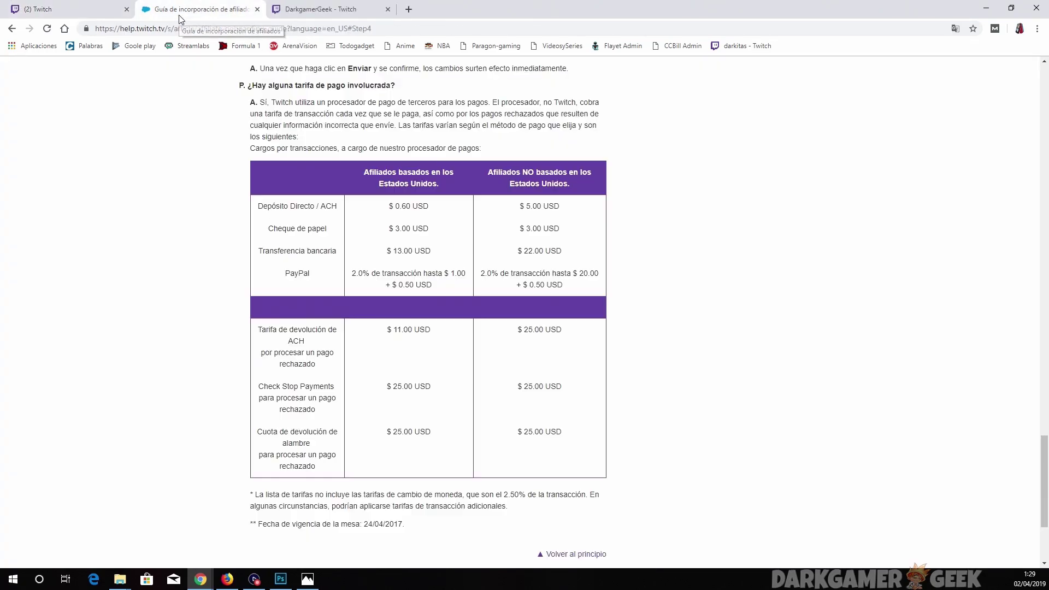
{"action": "left_click", "coordinate": [257, 10]}
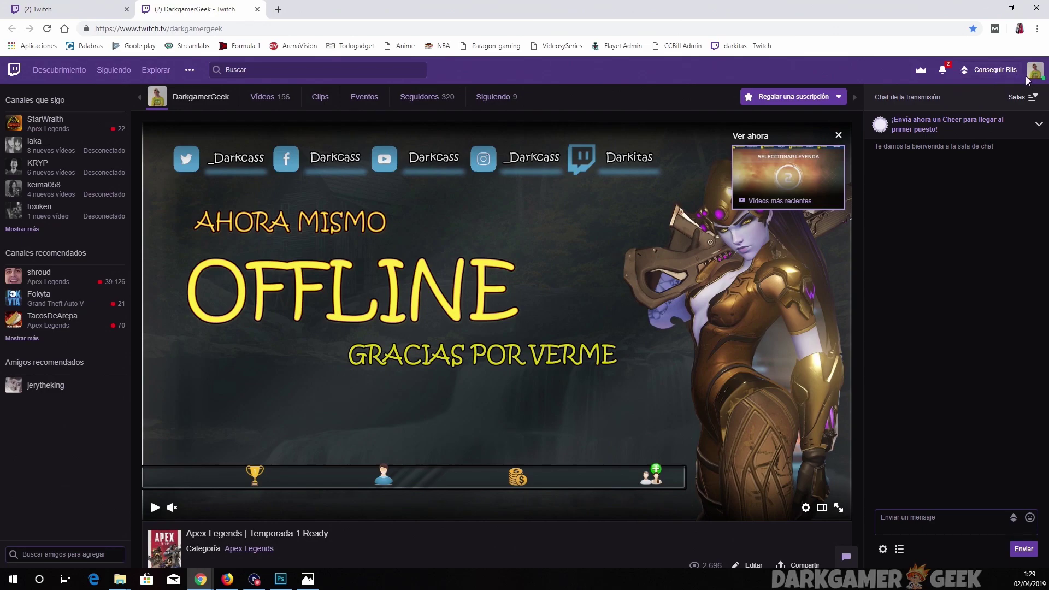
{"action": "left_click", "coordinate": [995, 74]}
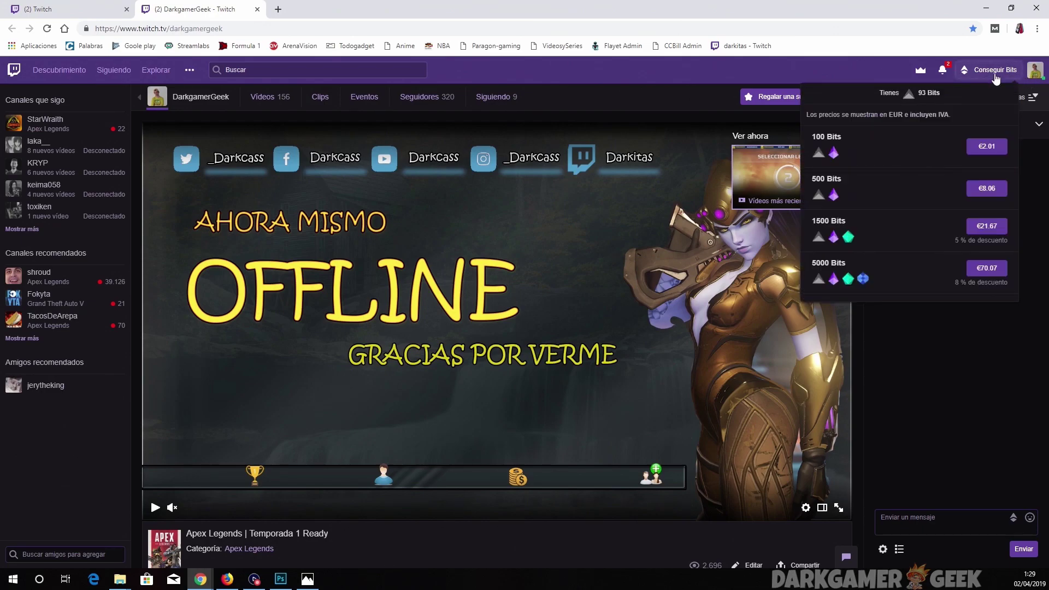
{"action": "left_click_drag", "start_coordinate": [944, 97], "coordinate": [910, 95]}
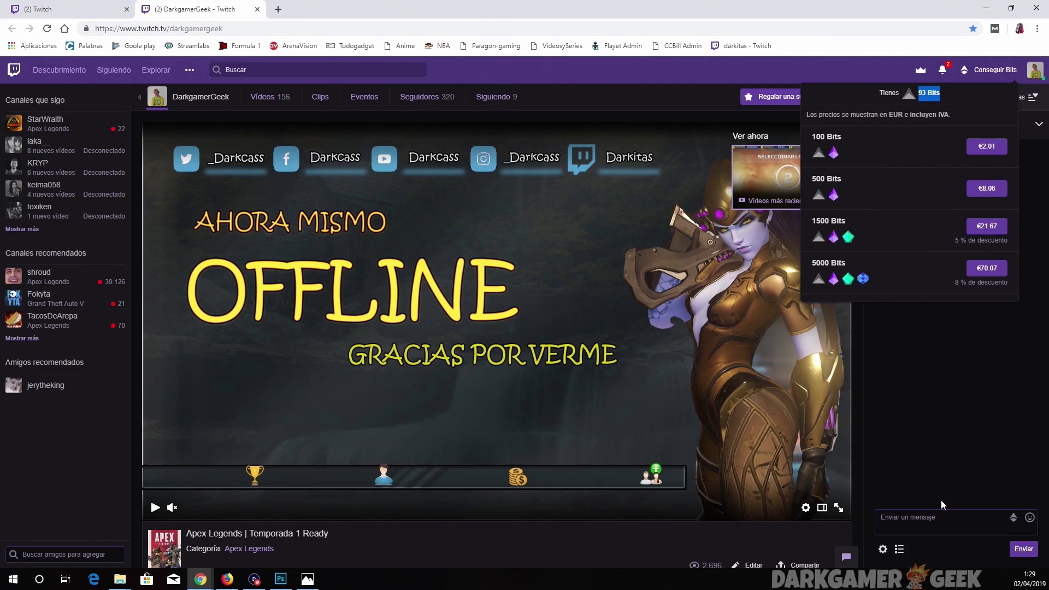
Try to send a Cheer with Bits in the channel's own chat and close the Cheer window.
{"action": "left_click", "coordinate": [952, 523]}
{"action": "left_click", "coordinate": [1014, 518]}
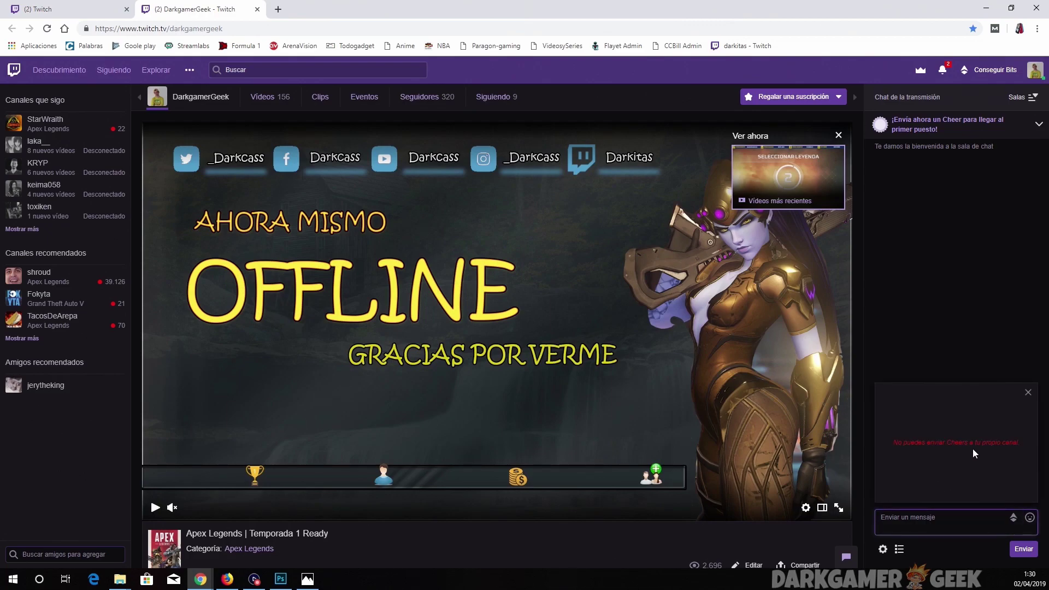
{"action": "left_click", "coordinate": [949, 358]}
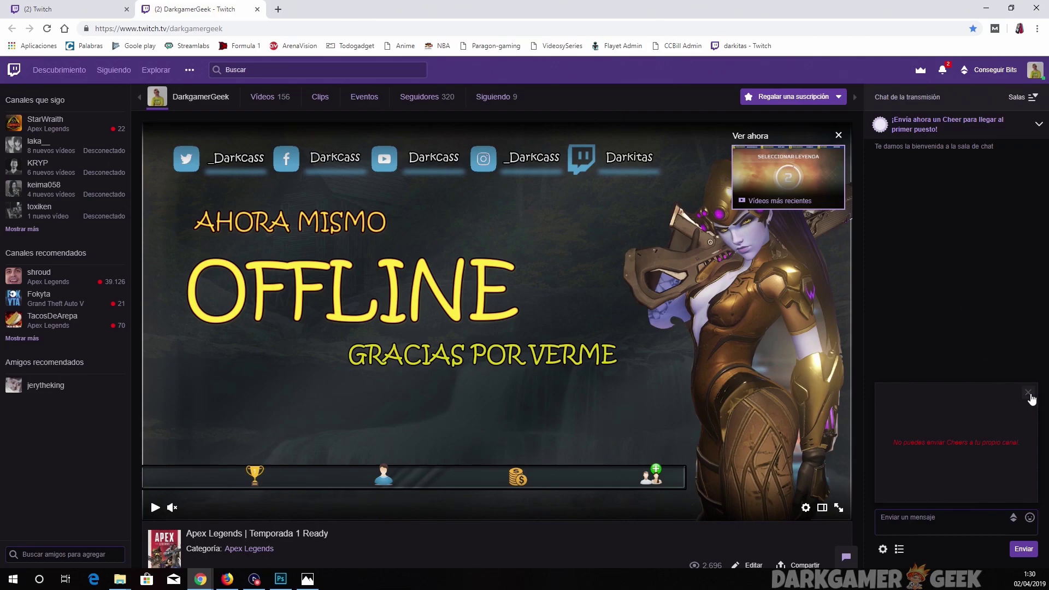
{"action": "left_click", "coordinate": [1030, 394]}
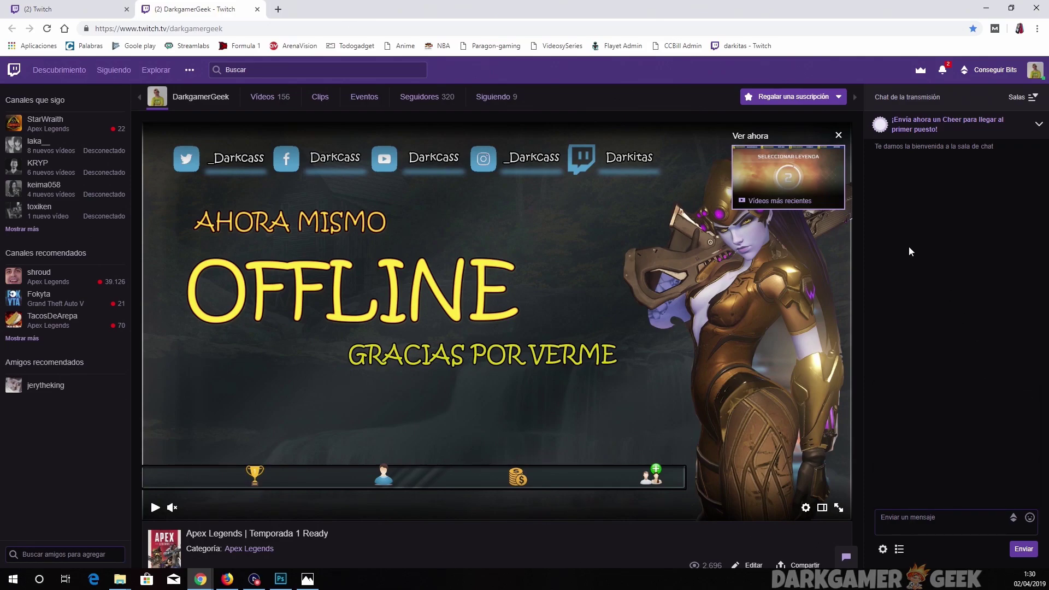